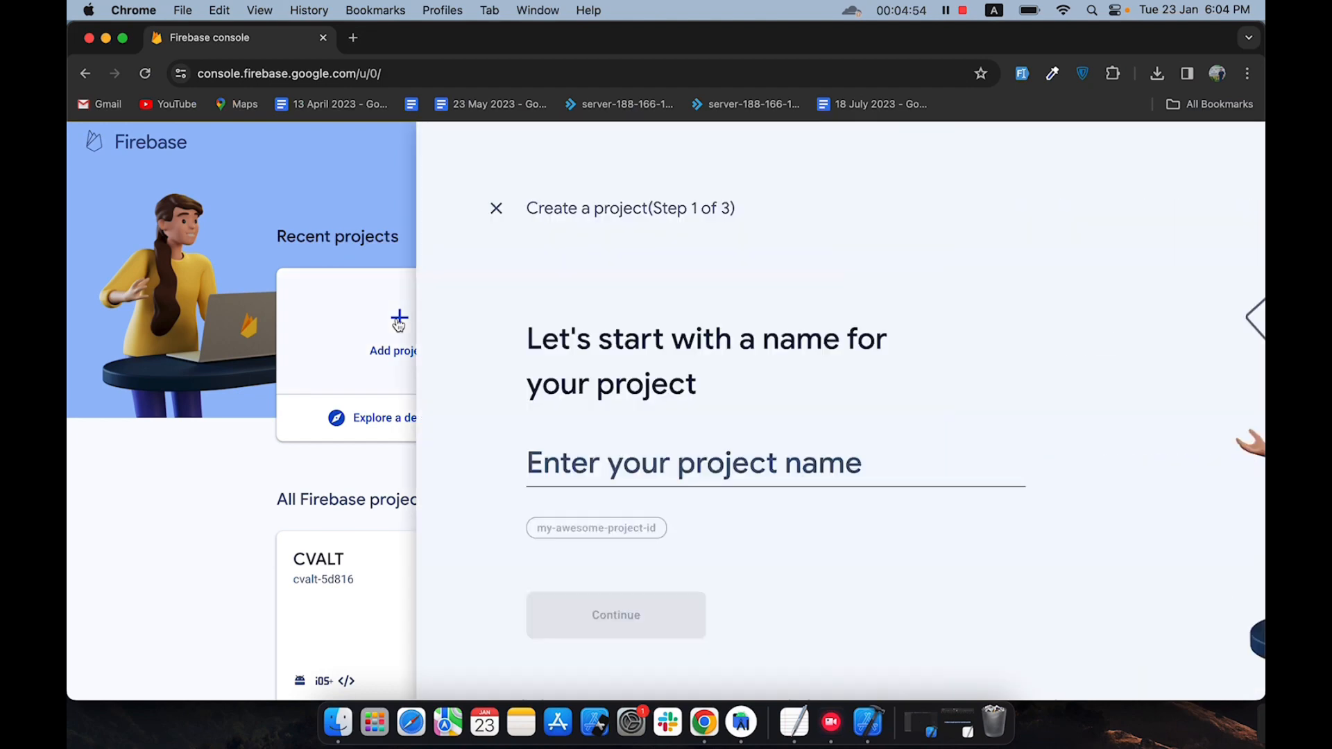
Name the new Firebase project "Test Project" and continue to the Google Analytics stage.
{"action": "left_click", "coordinate": [239, 463]}
{"action": "type", "text": "Test"}
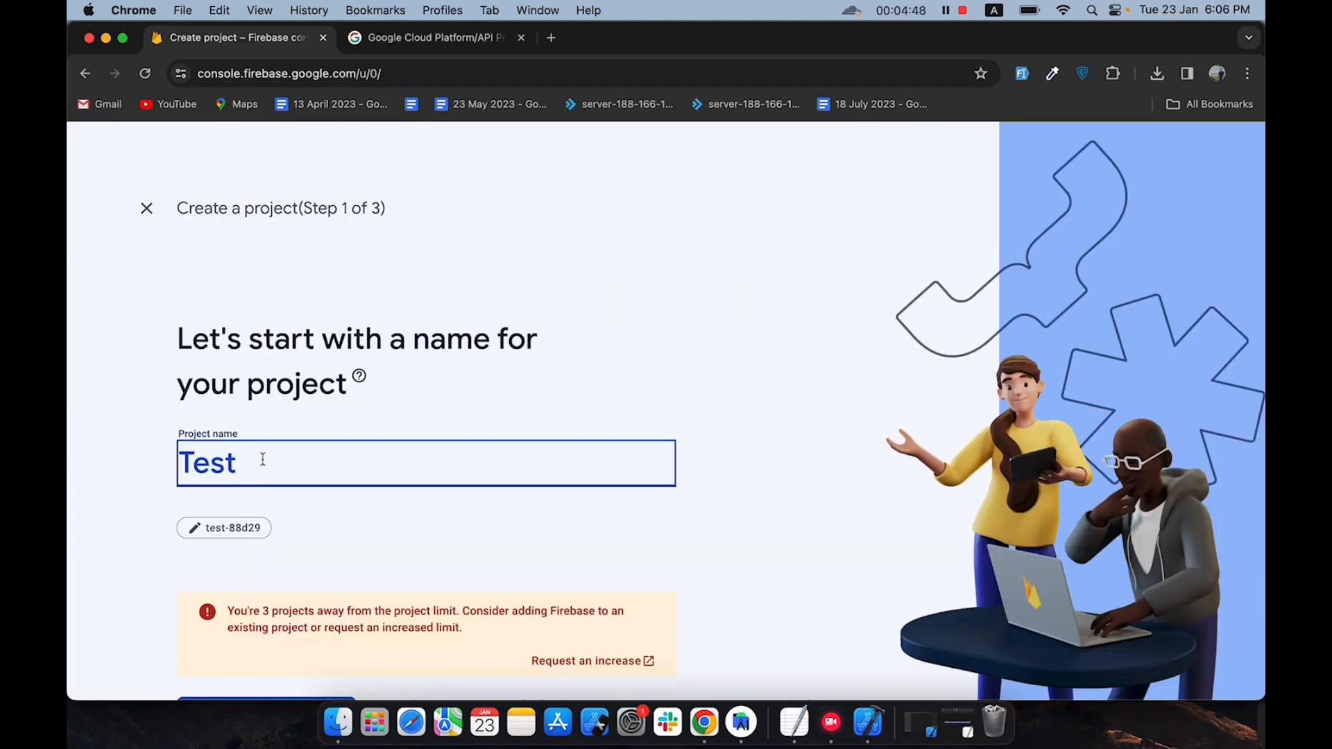
{"action": "type", "text": "Pr"}
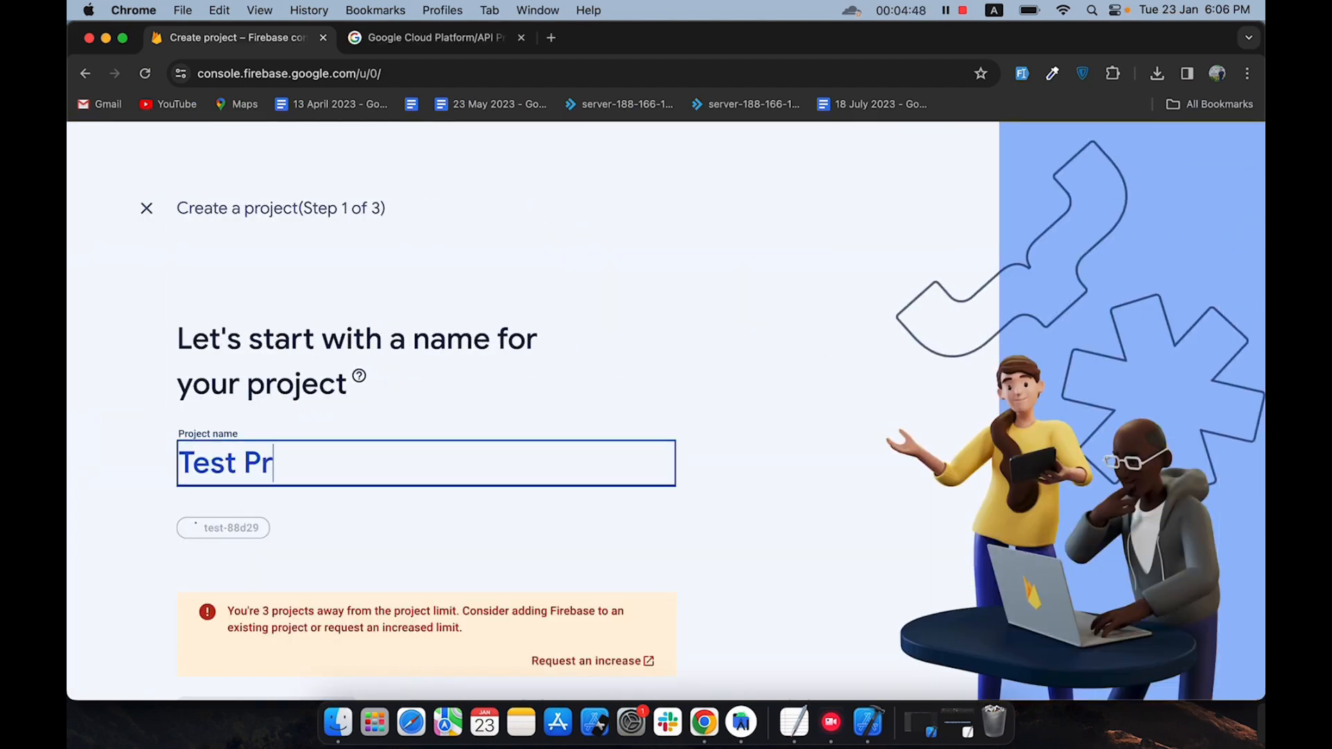
{"action": "type", "text": "oject"}
{"action": "scroll", "coordinate": [377, 500], "scroll_direction": "down", "scroll_amount": 2}
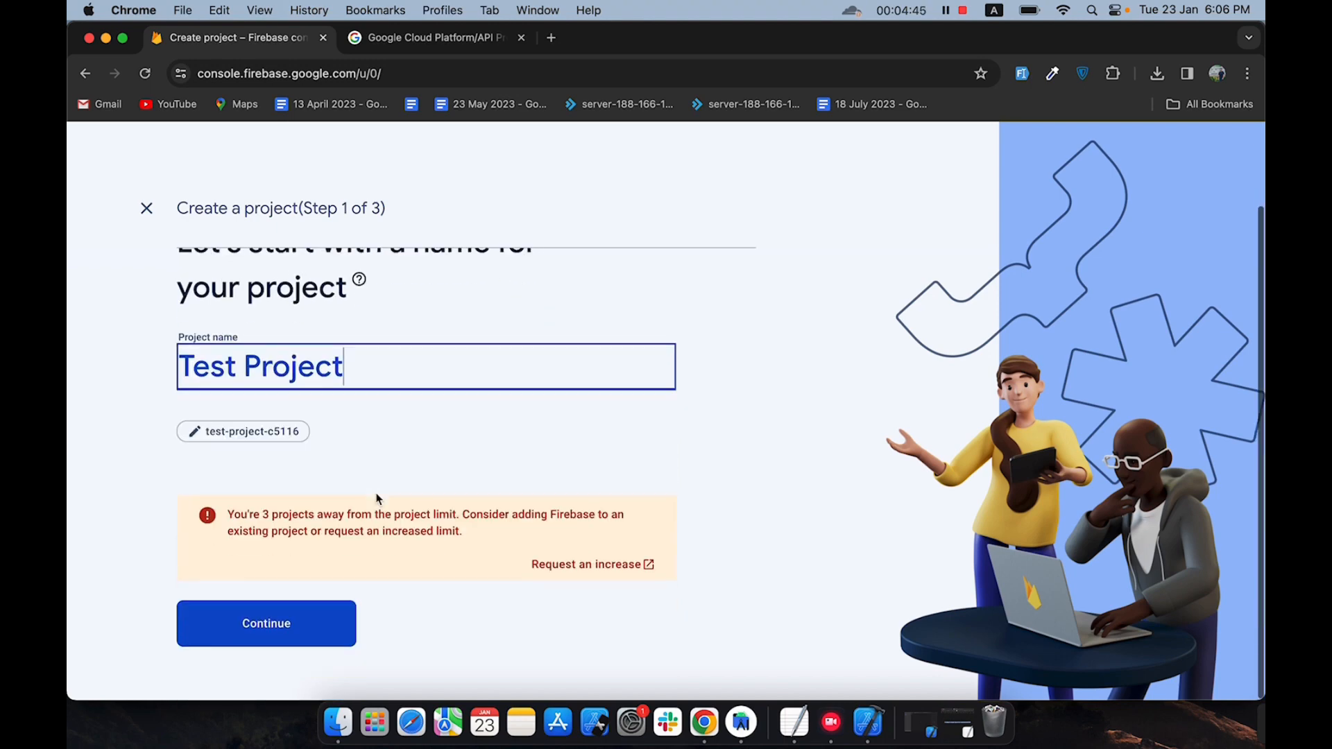
{"action": "left_click", "coordinate": [288, 620]}
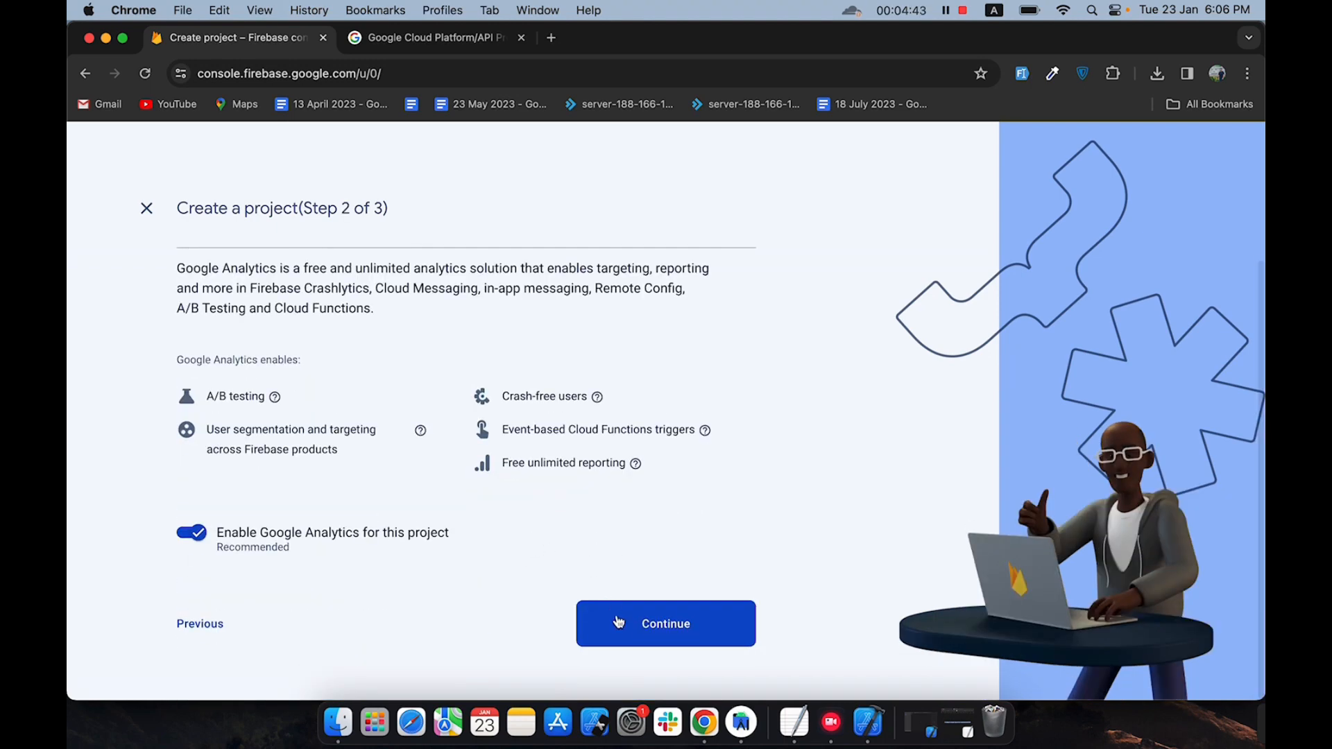
Keep Google Analytics enabled, choose Default Account for Firebase as its account, and create the project.
{"action": "left_click", "coordinate": [618, 623]}
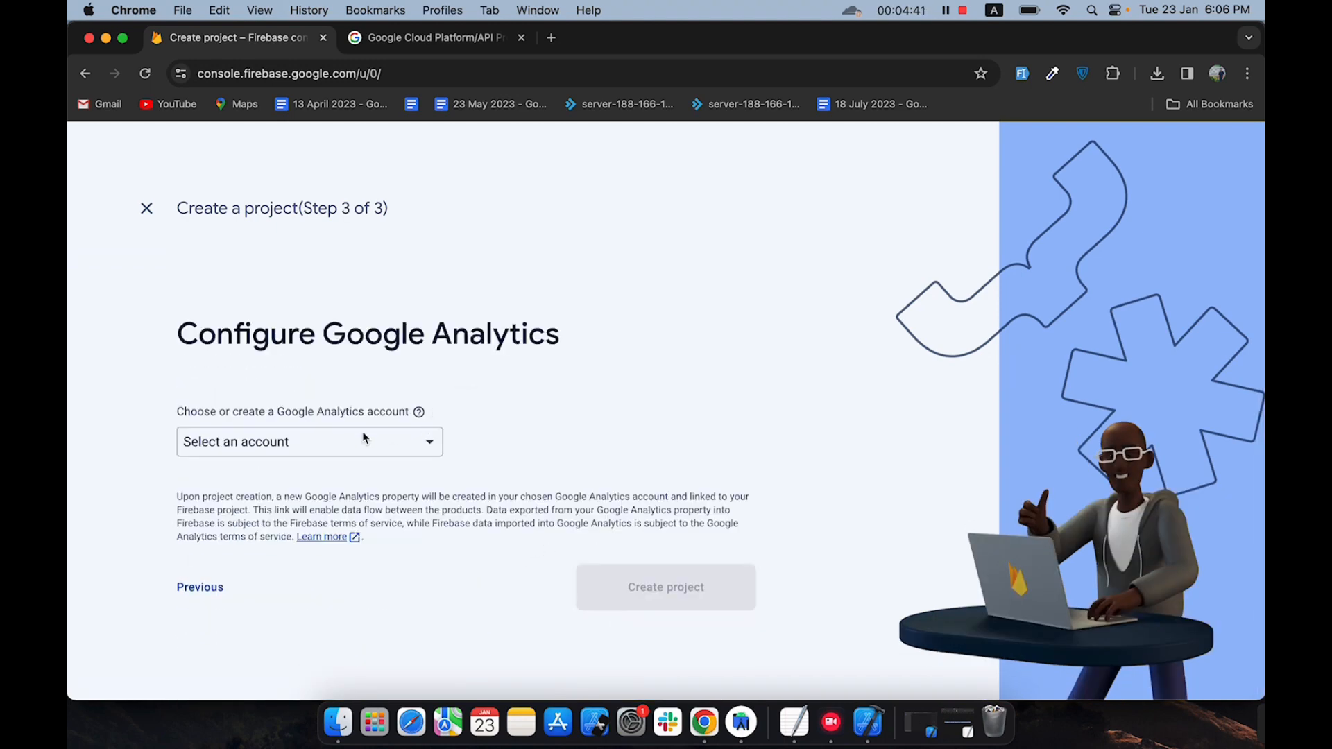
{"action": "left_click", "coordinate": [326, 444]}
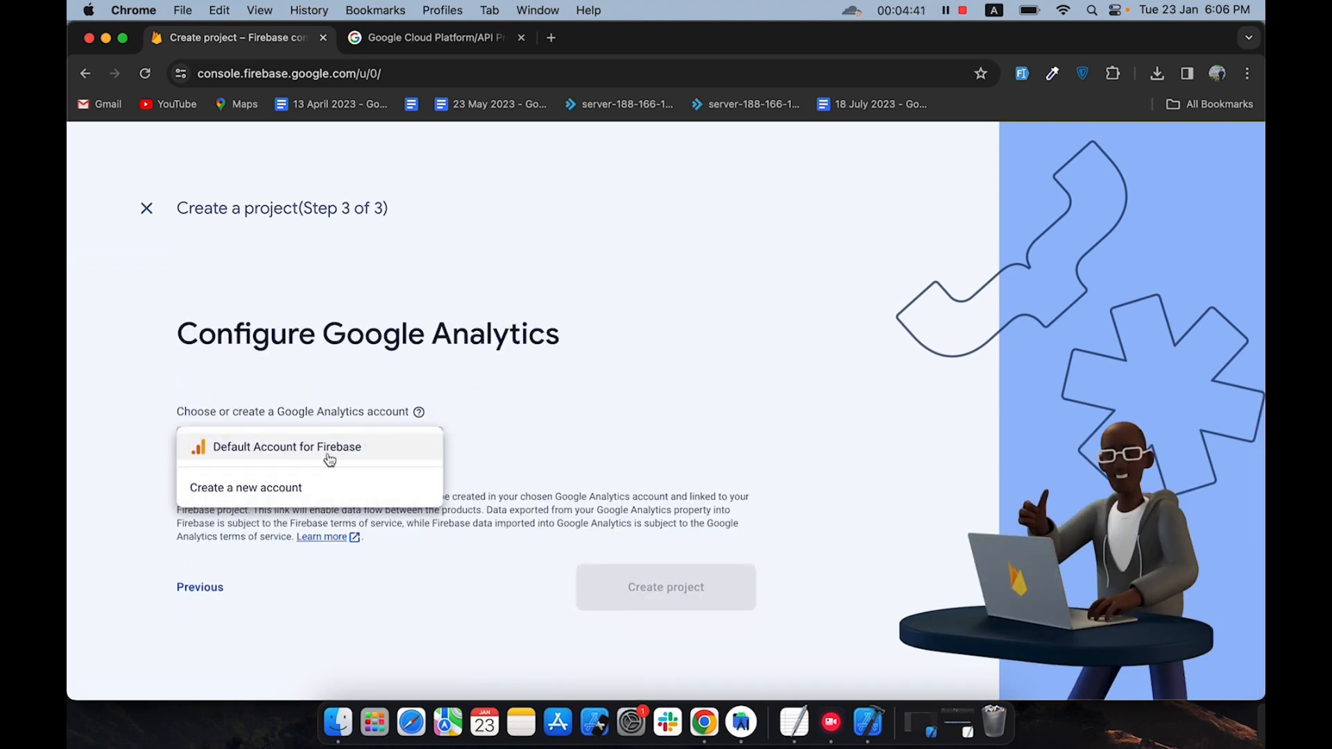
{"action": "left_click", "coordinate": [326, 457]}
{"action": "left_click", "coordinate": [614, 638]}
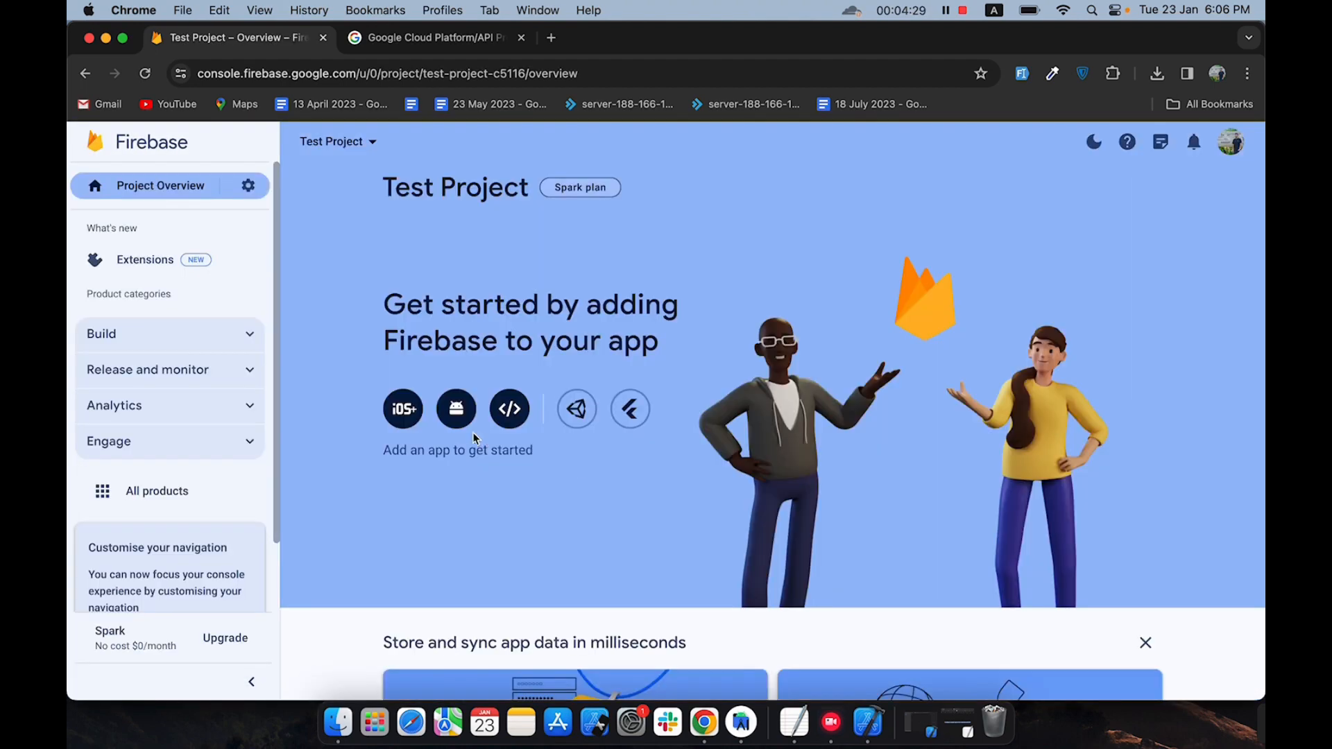
Start adding an Android app to the Firebase project, then switch to Android Studio and open AndroidManifest.xml from android/app/src/main.
{"action": "left_click", "coordinate": [457, 410]}
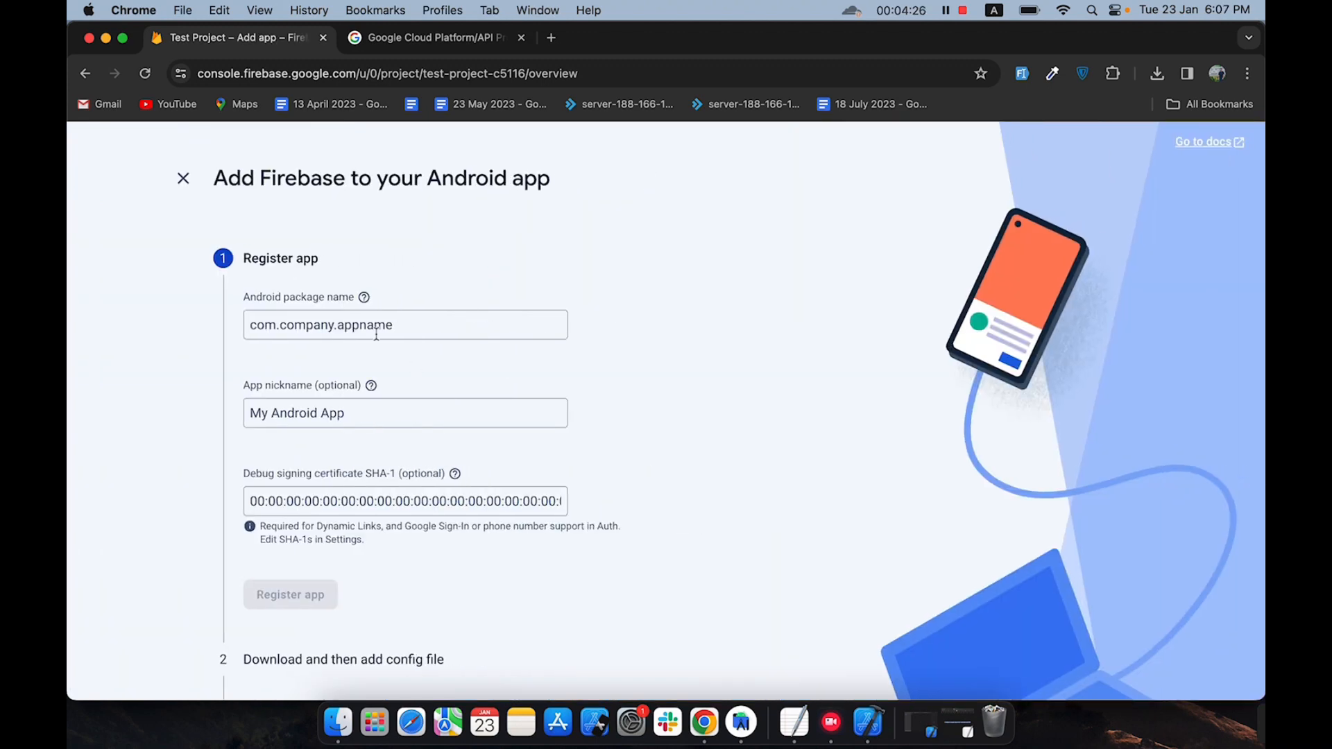
{"action": "left_click", "coordinate": [373, 326]}
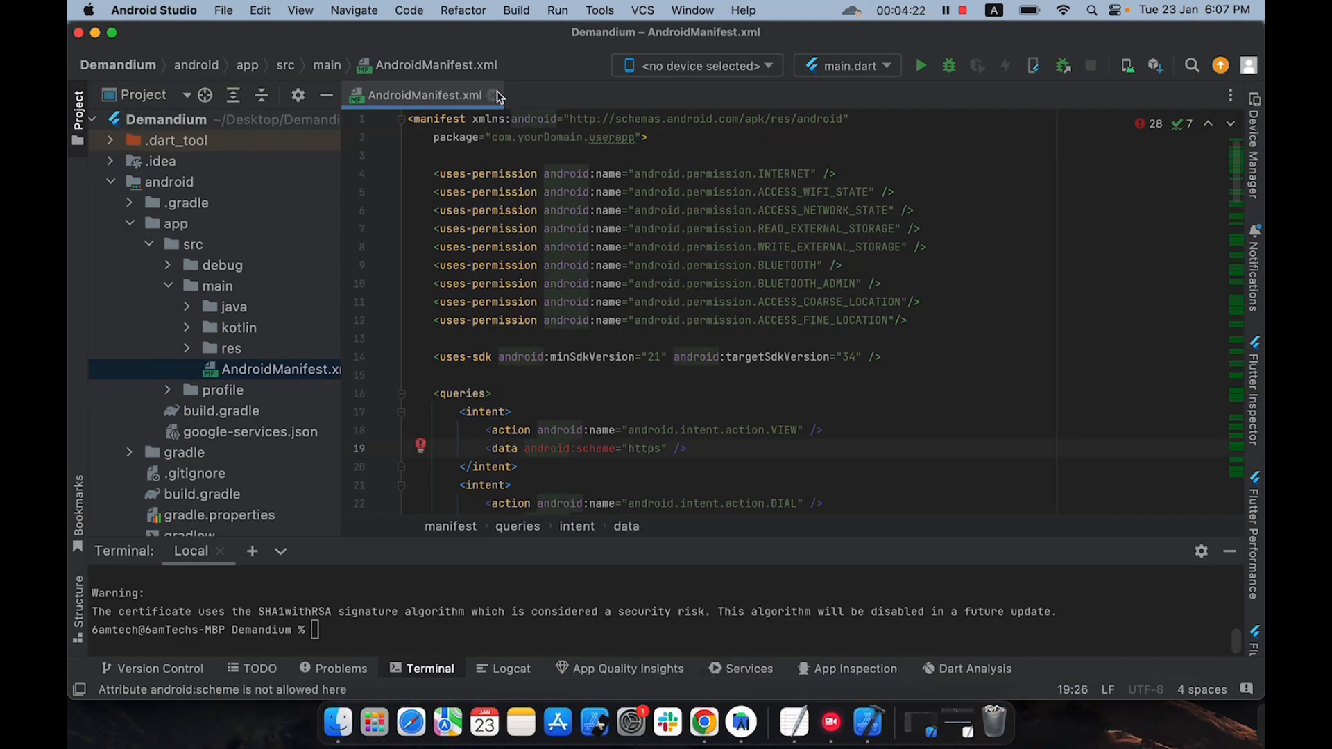
{"action": "left_click", "coordinate": [496, 97]}
{"action": "left_click", "coordinate": [130, 224]}
{"action": "left_click", "coordinate": [106, 186]}
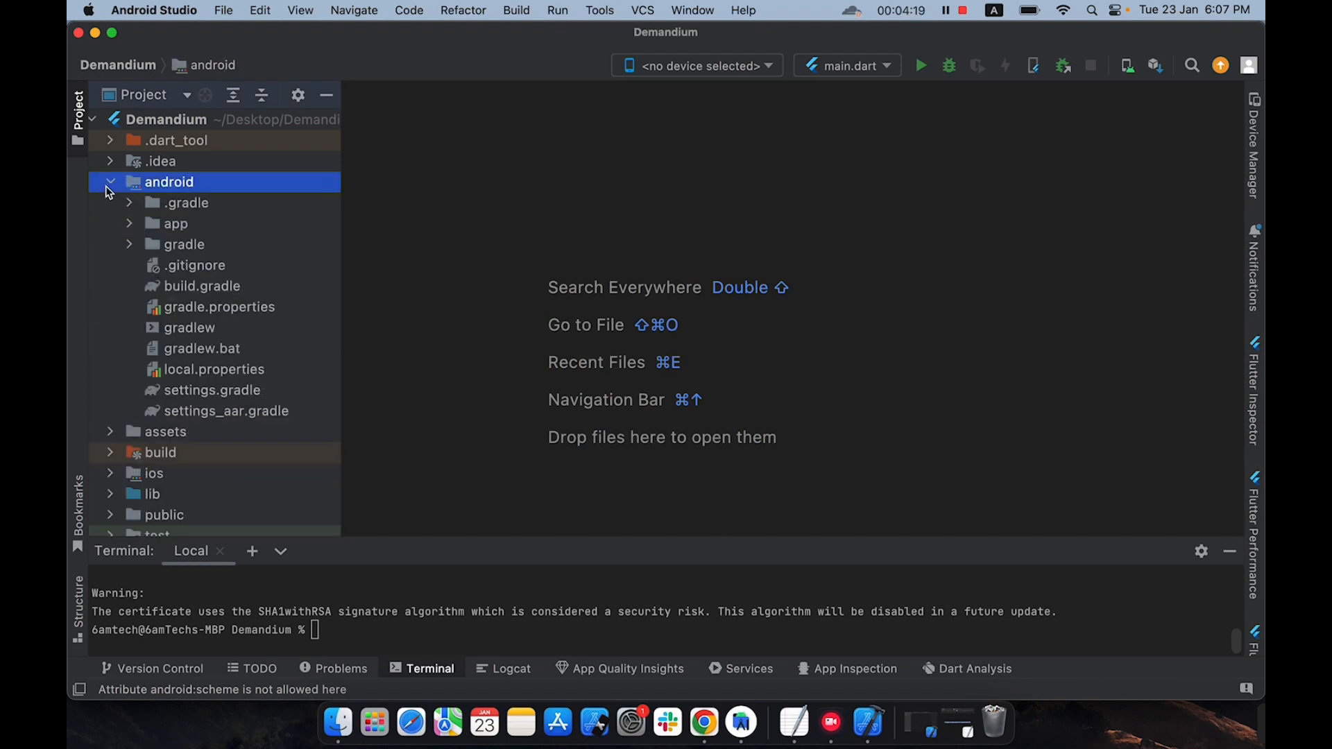
{"action": "left_click", "coordinate": [129, 223]}
{"action": "left_click", "coordinate": [149, 245]}
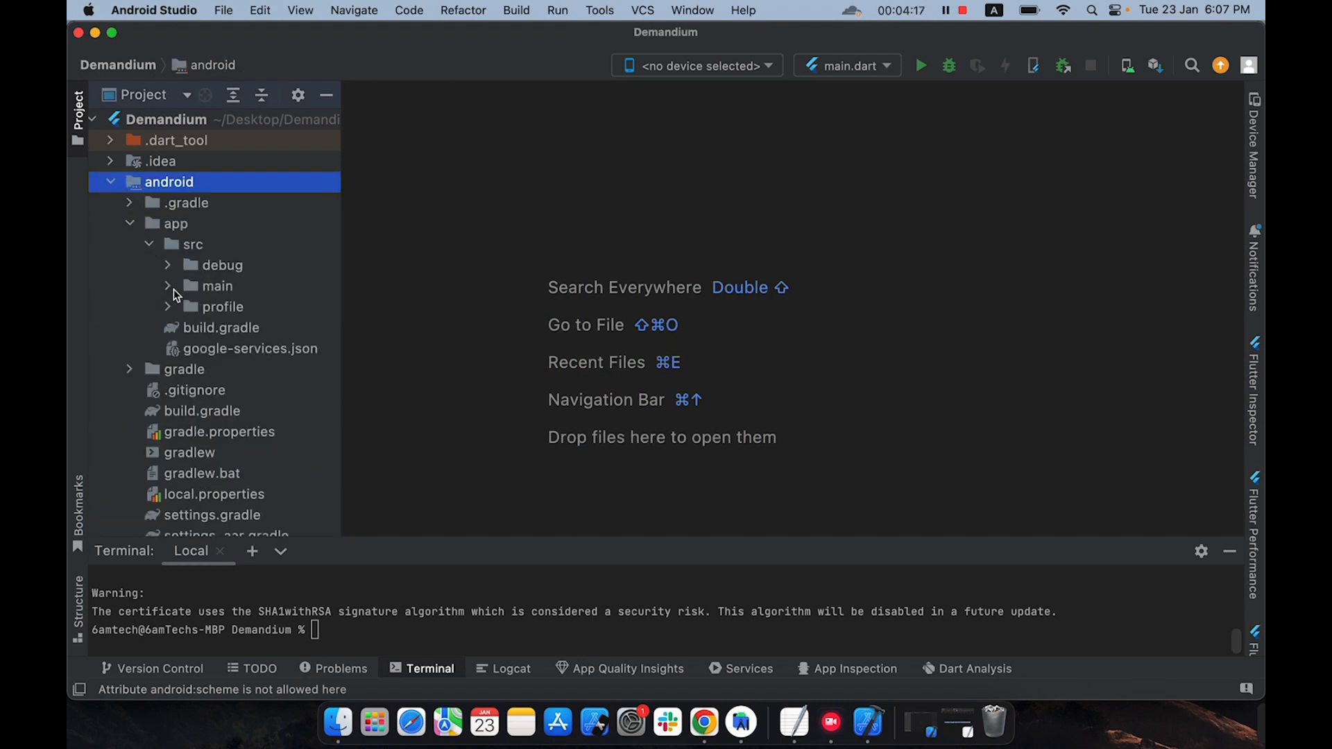
{"action": "left_click", "coordinate": [168, 286]}
{"action": "double_click", "coordinate": [229, 369]}
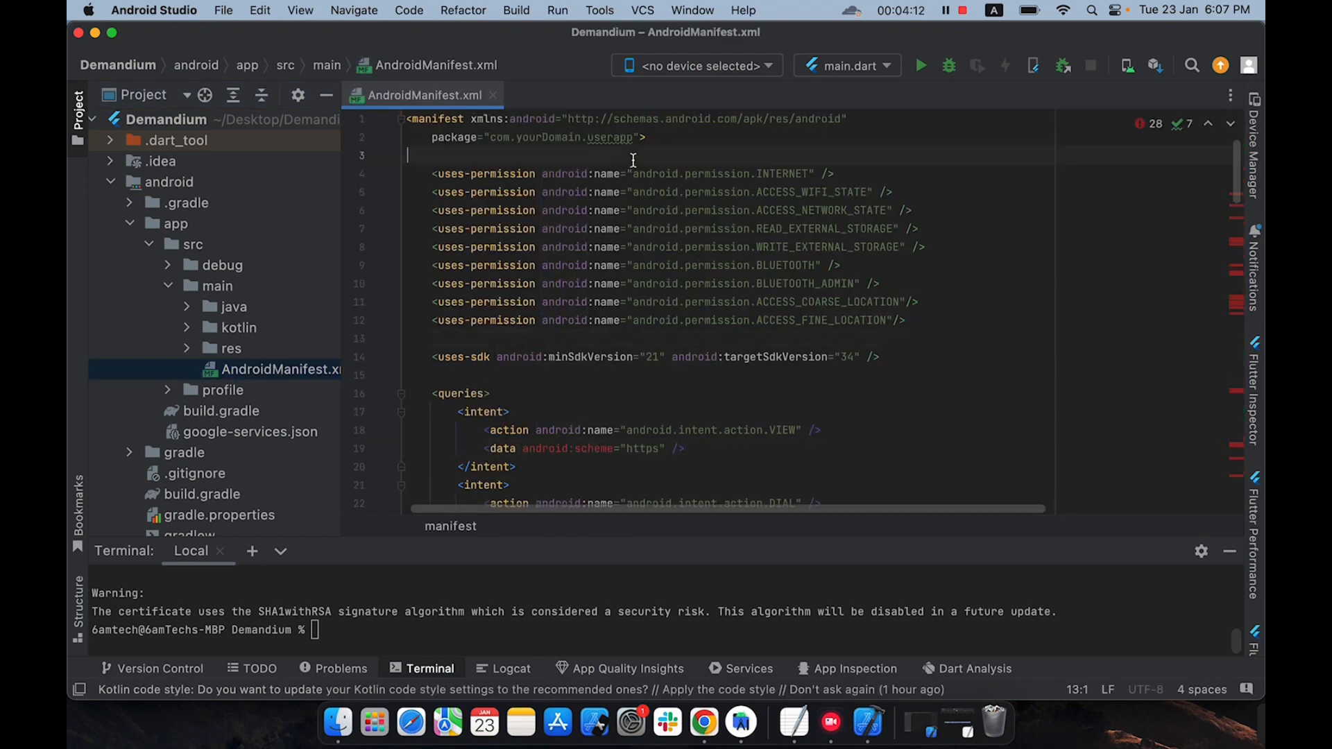
Copy the package name com.yourDomain.userapp from the manifest and paste it as the Android package name in the Firebase registration form in Chrome.
{"action": "left_click_drag", "start_coordinate": [633, 145], "coordinate": [494, 144]}
{"action": "key", "text": "super+c"}
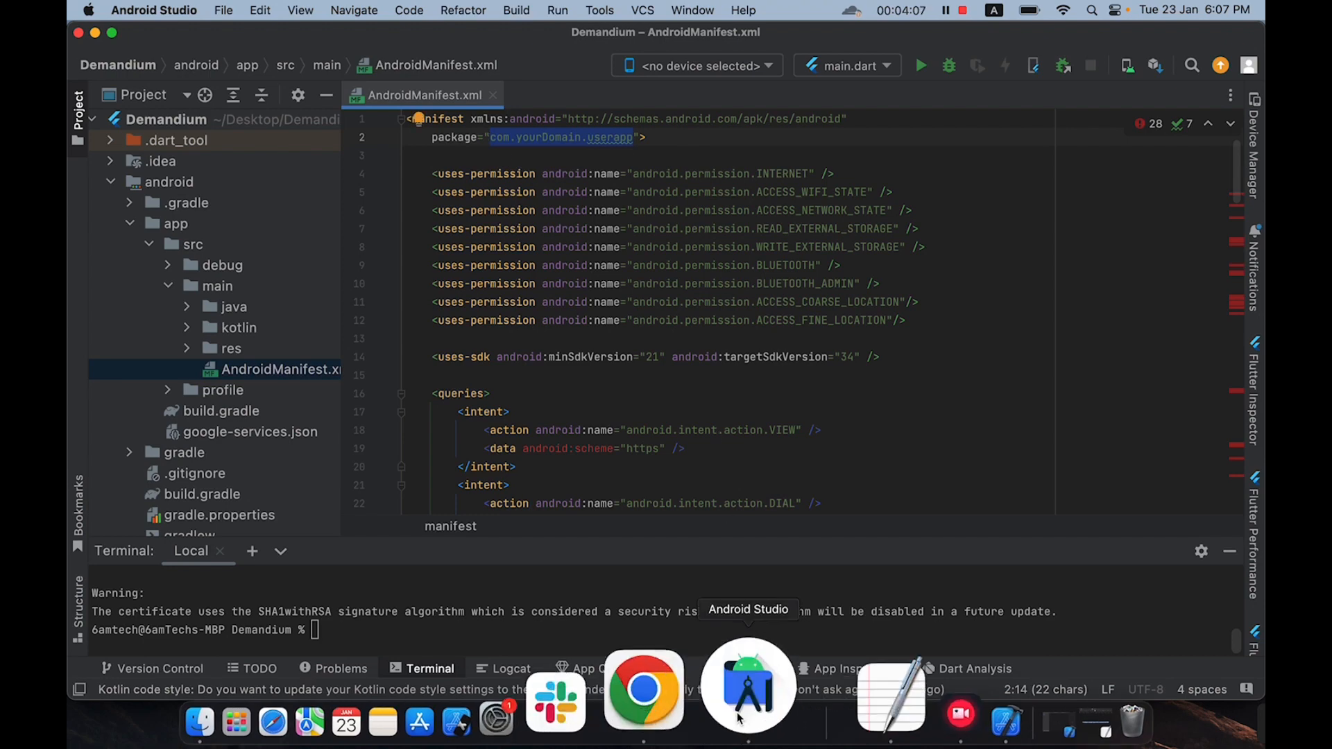
{"action": "left_click", "coordinate": [705, 723]}
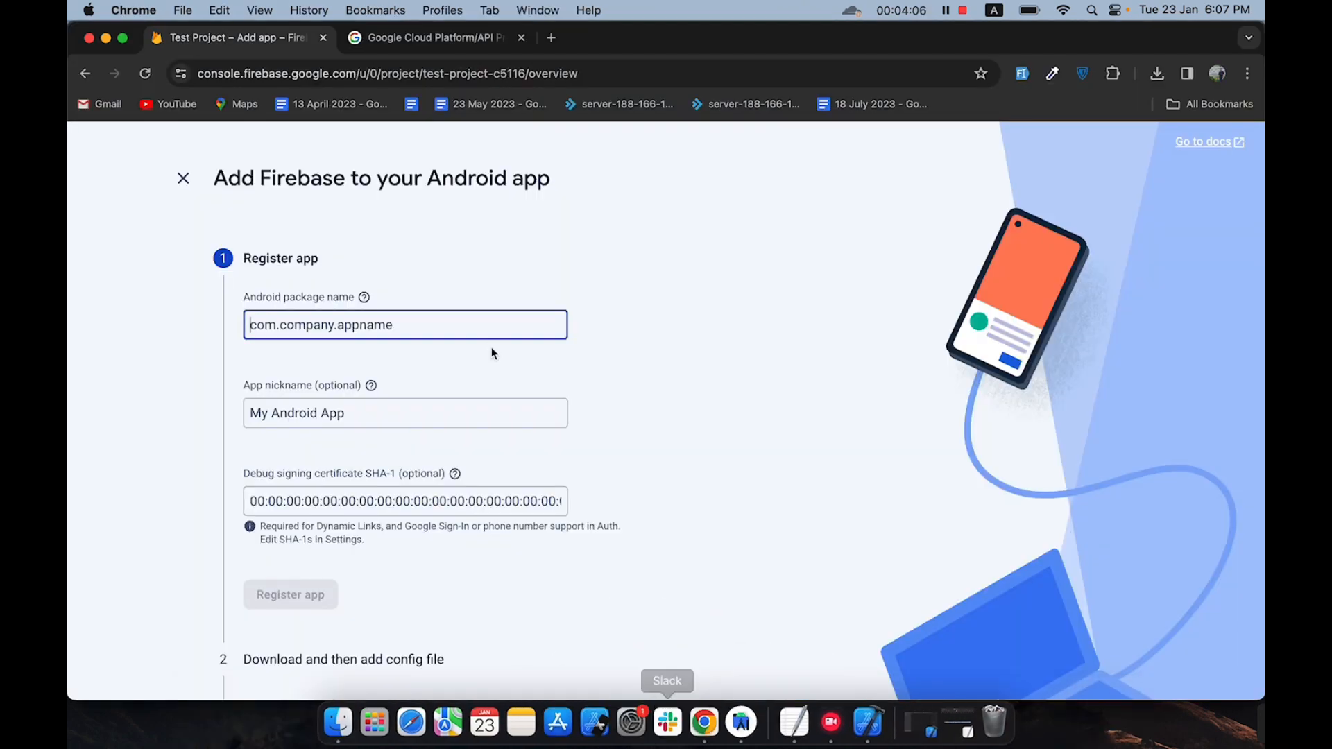
{"action": "right_click", "coordinate": [358, 333]}
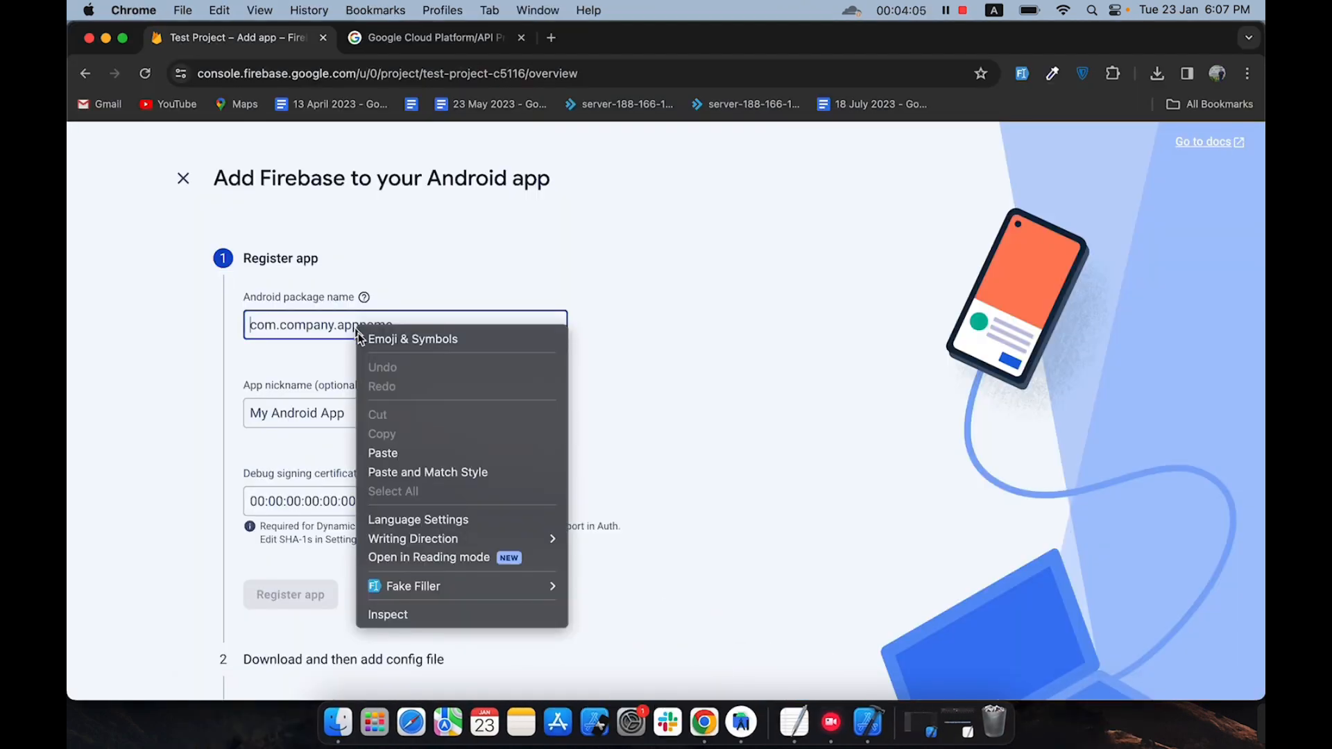
{"action": "left_click", "coordinate": [384, 452]}
Set the app nickname to "My User App" and register the Android app.
{"action": "left_click", "coordinate": [358, 420]}
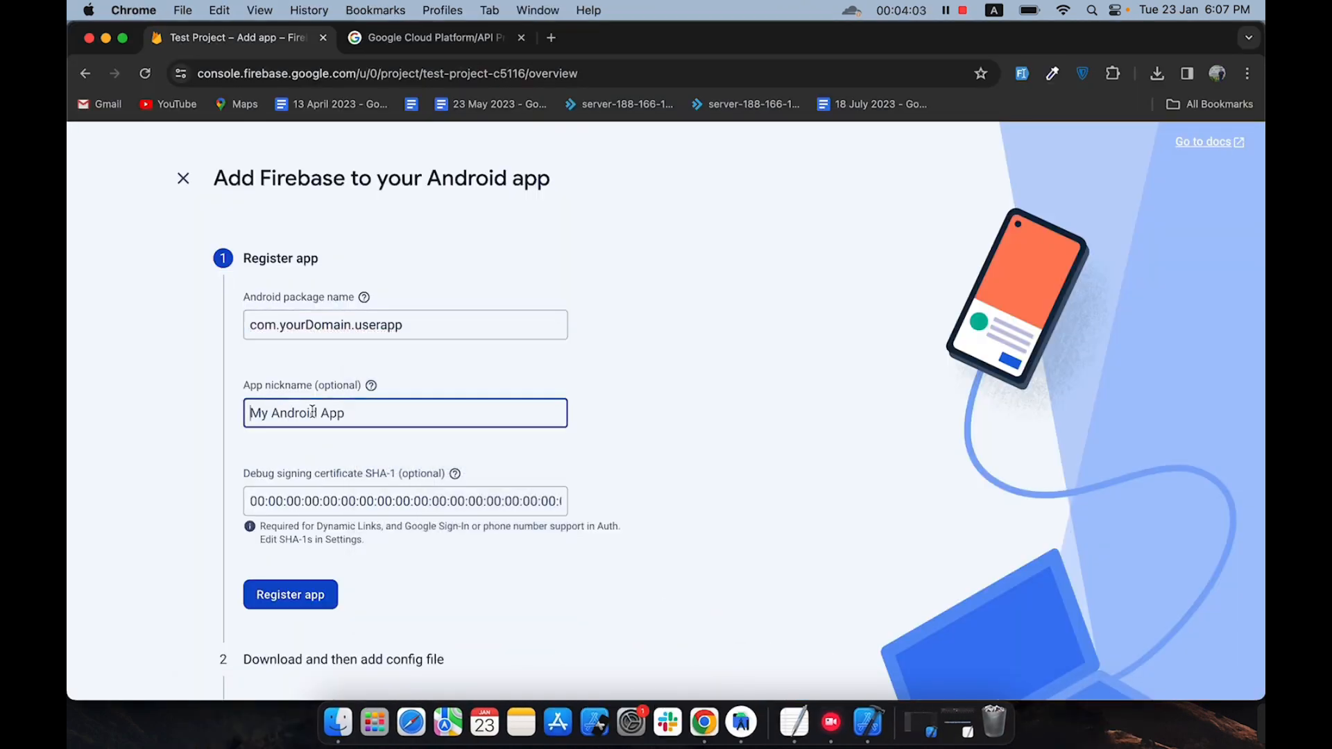
{"action": "type", "text": "My User App"}
{"action": "left_click", "coordinate": [306, 595]}
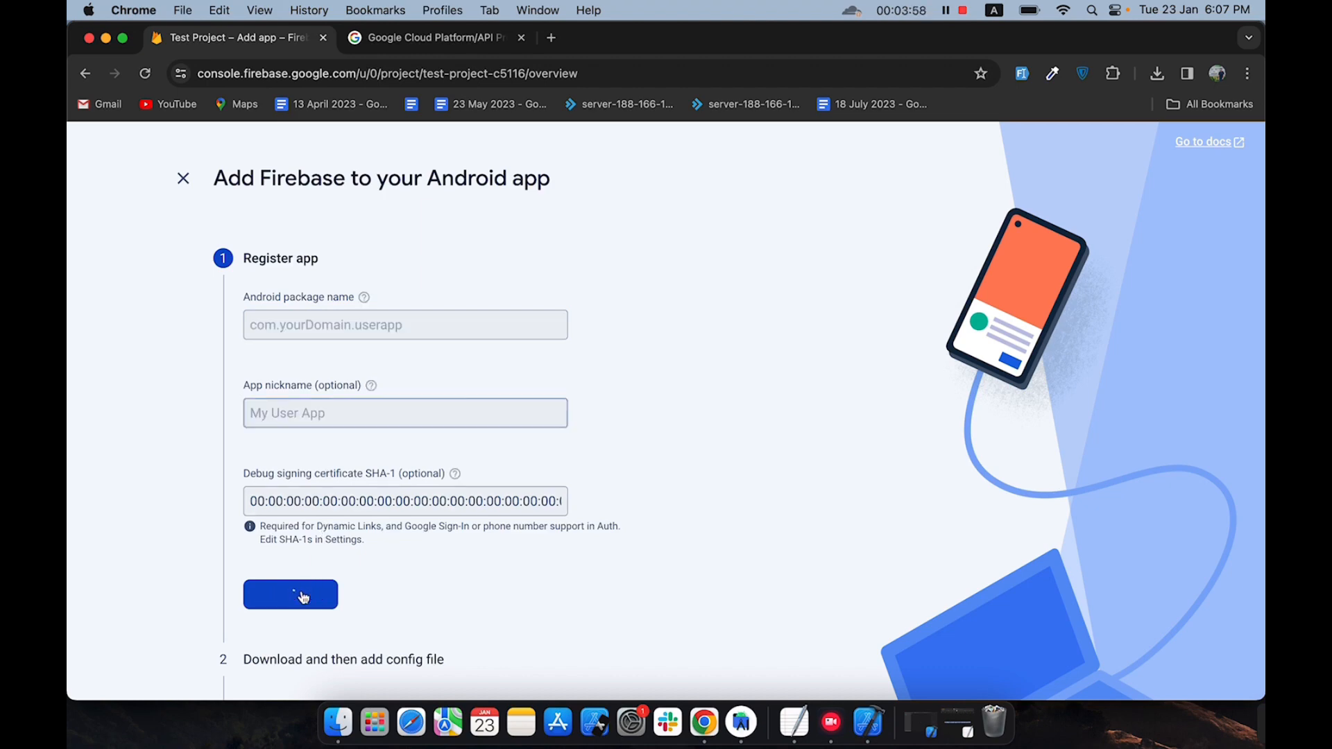
Download the google-services.json config file and copy it from the Downloads folder in Finder.
{"action": "scroll", "coordinate": [529, 483], "scroll_direction": "down", "scroll_amount": 3}
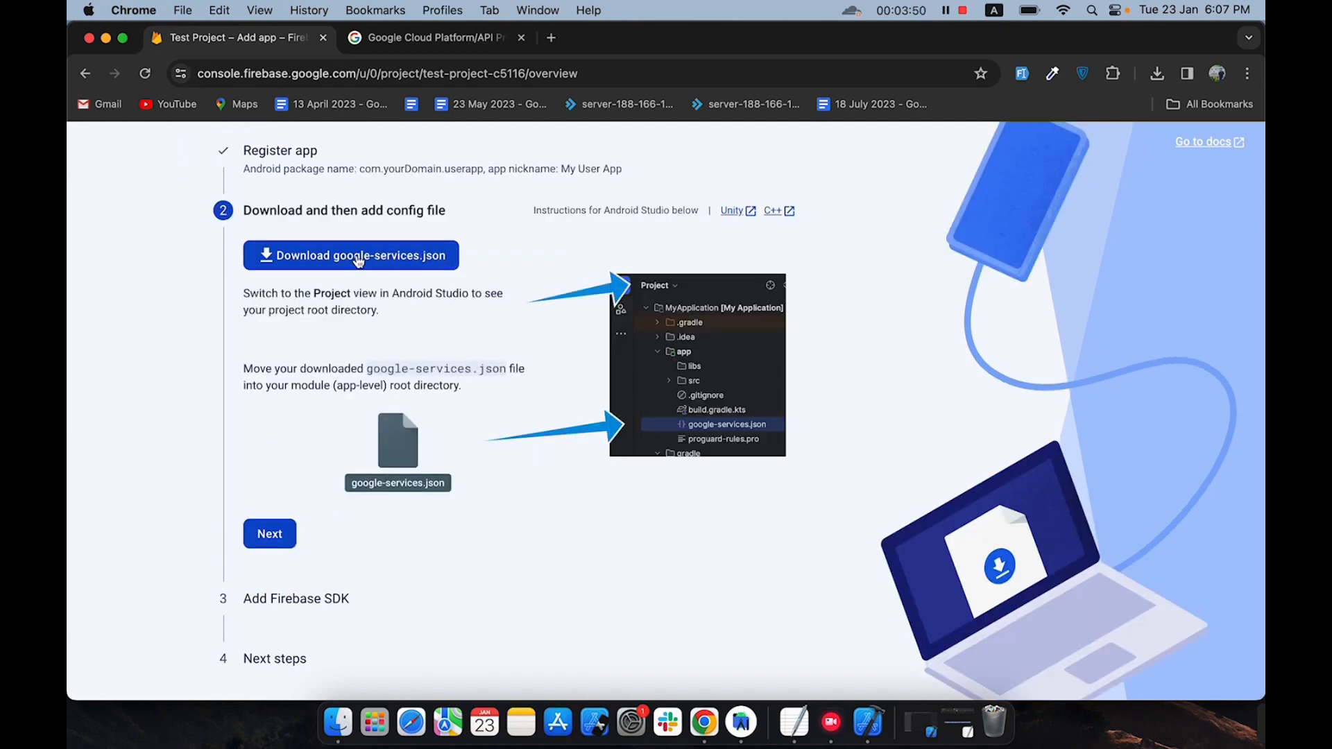
{"action": "left_click", "coordinate": [358, 260]}
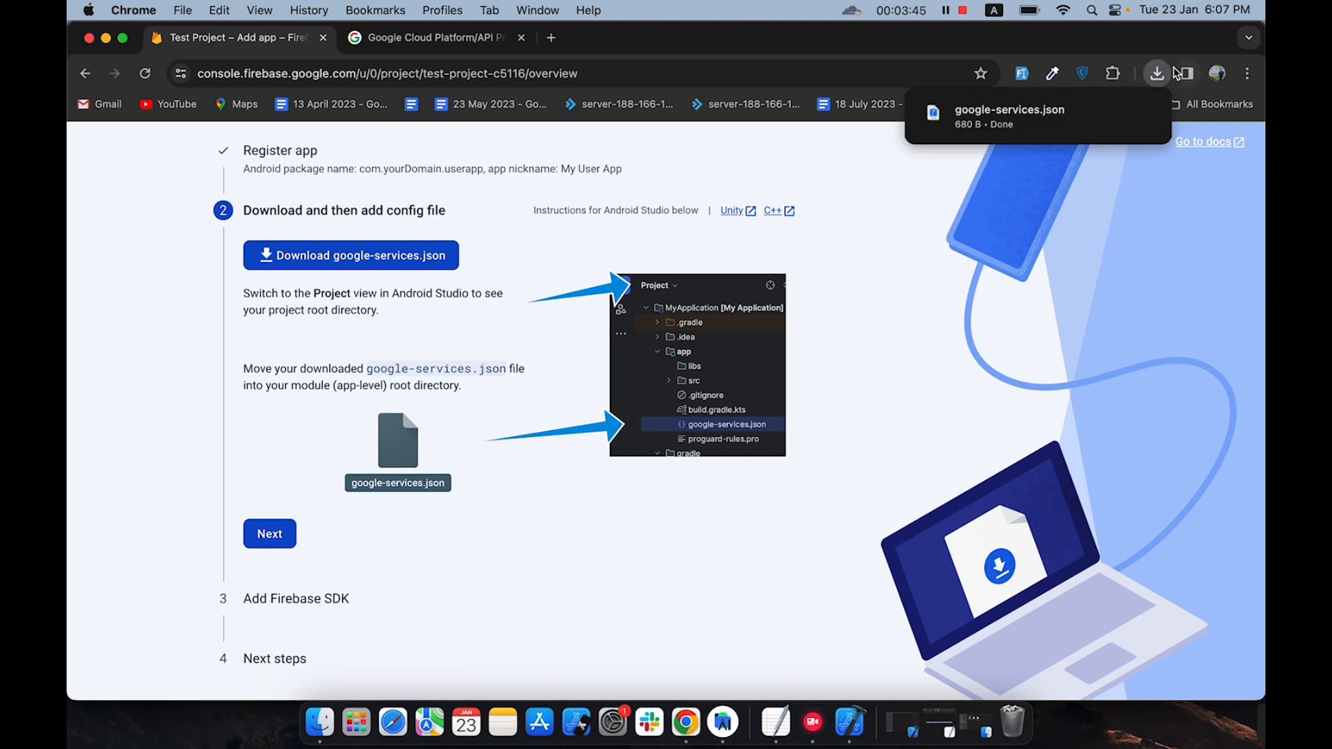
{"action": "left_click", "coordinate": [1113, 111]}
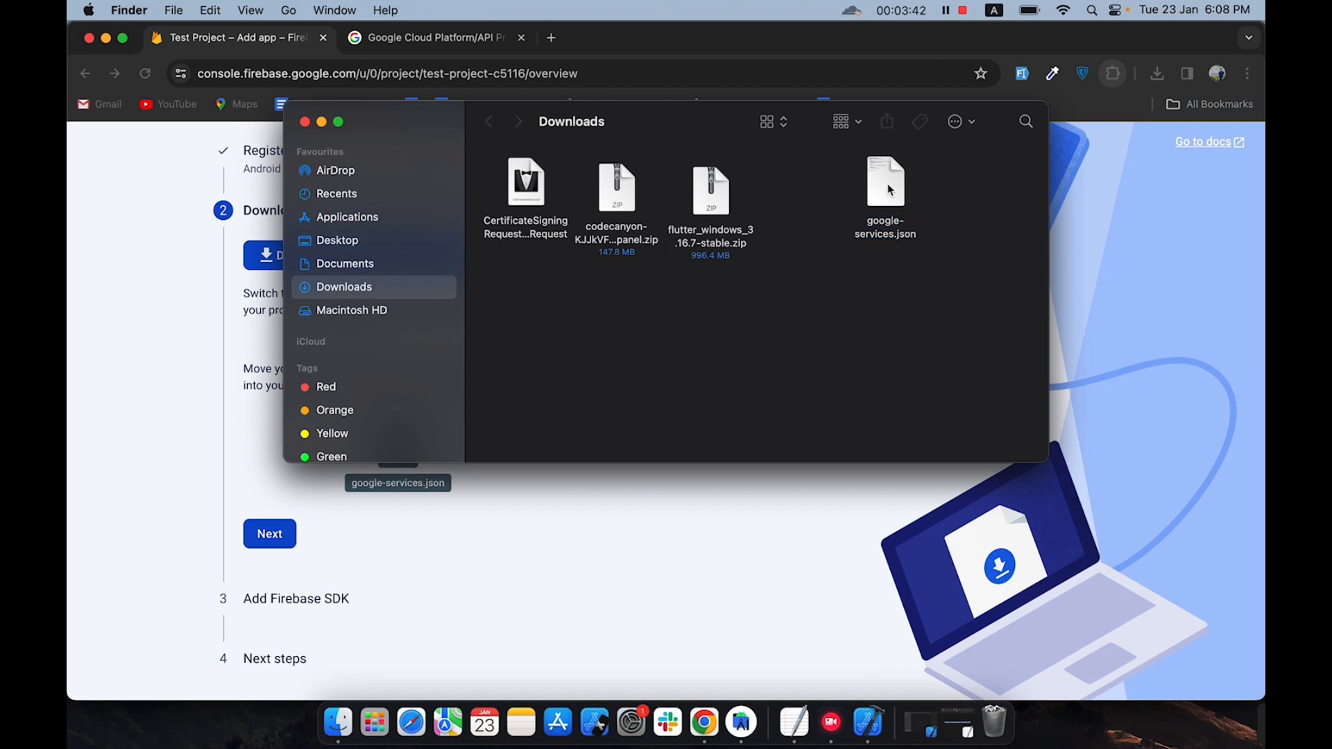
{"action": "left_click_drag", "start_coordinate": [890, 190], "coordinate": [883, 219]}
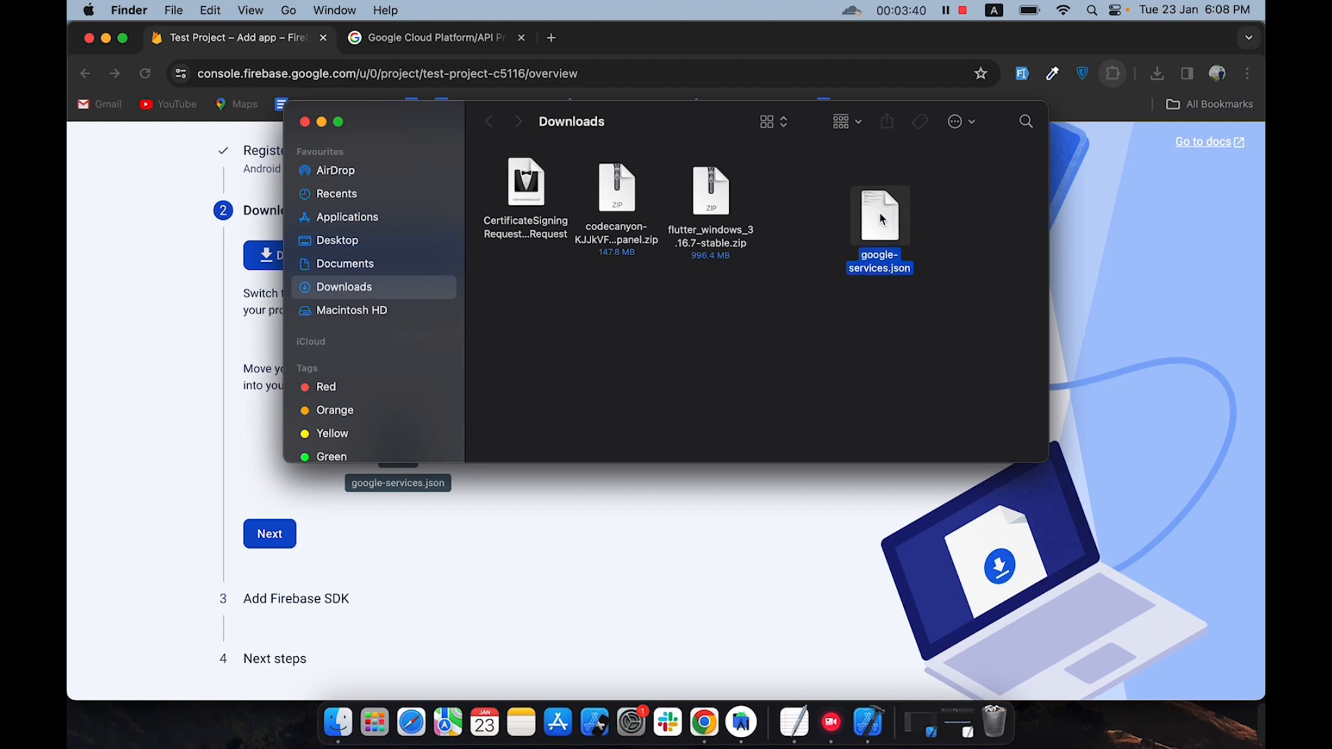
{"action": "right_click", "coordinate": [882, 219]}
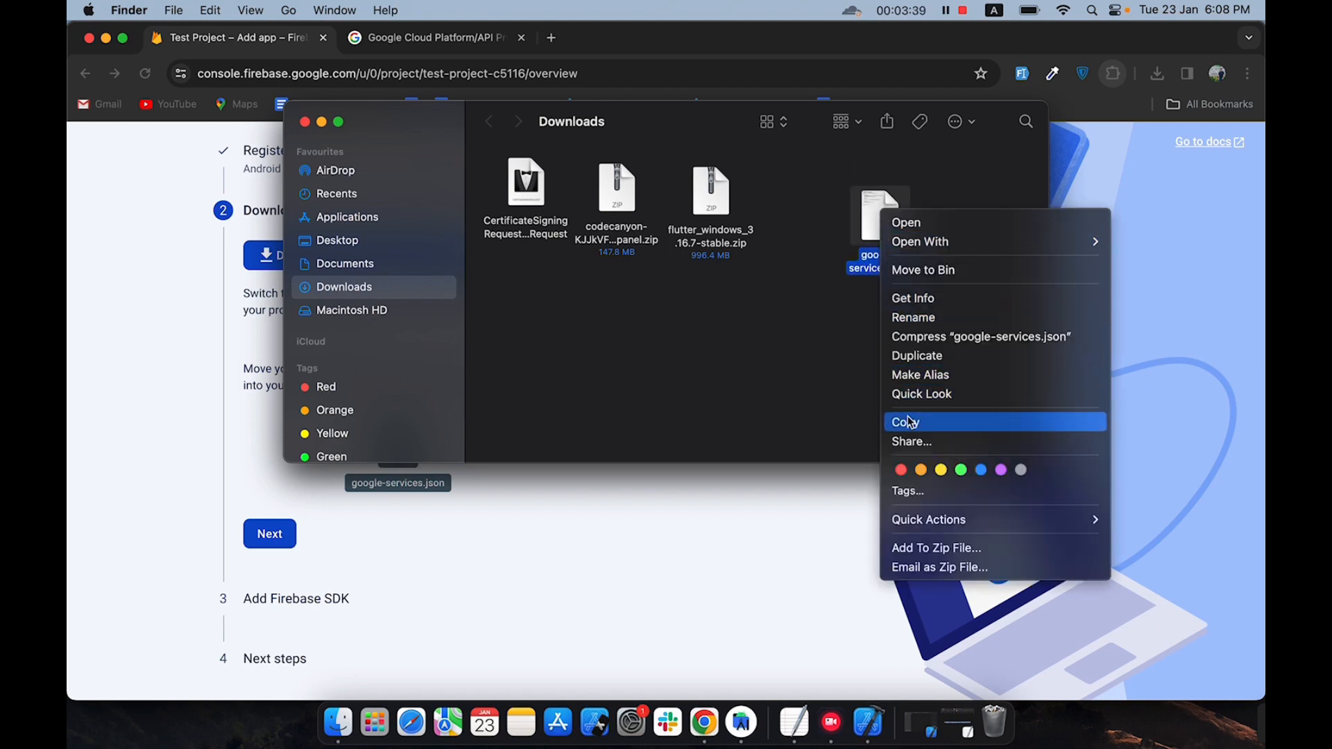
{"action": "left_click", "coordinate": [907, 421]}
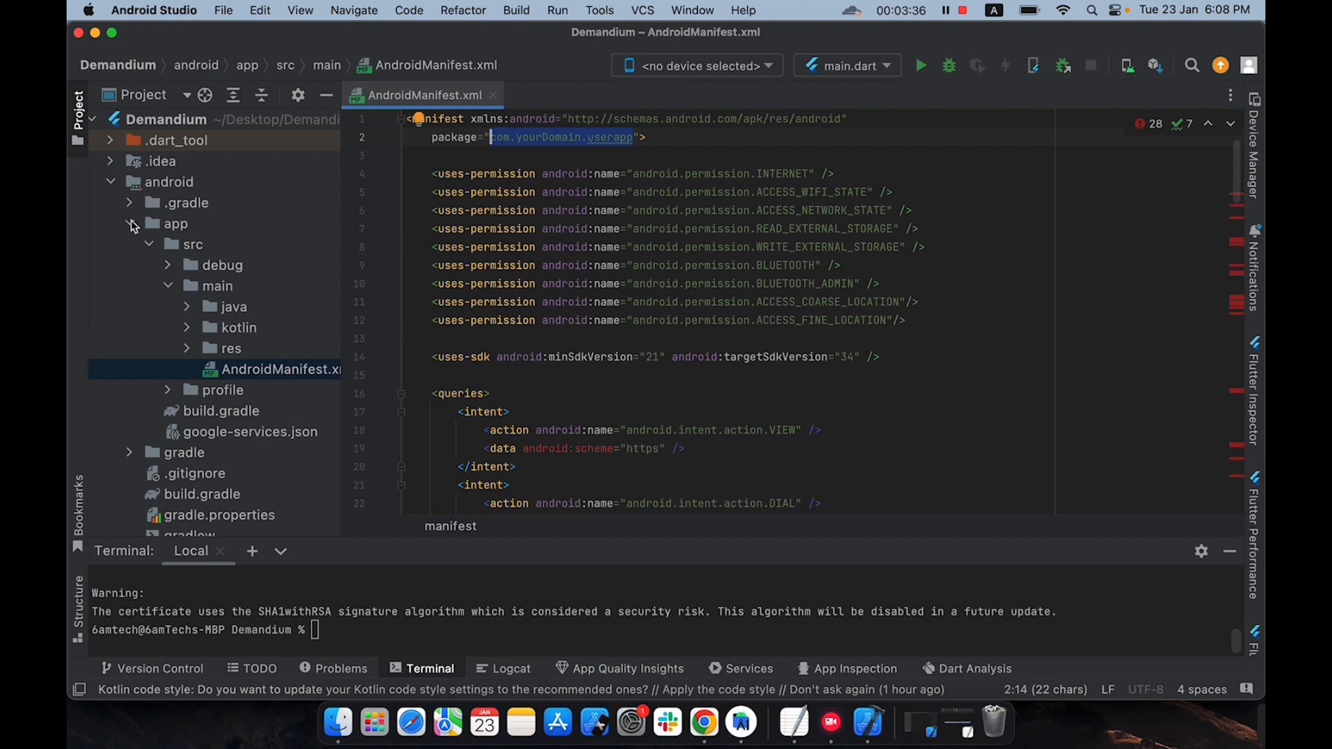
In Android Studio, delete the existing google-services.json from the project's android/app folder, carrying out the refactor despite the found references.
{"action": "left_click", "coordinate": [131, 224]}
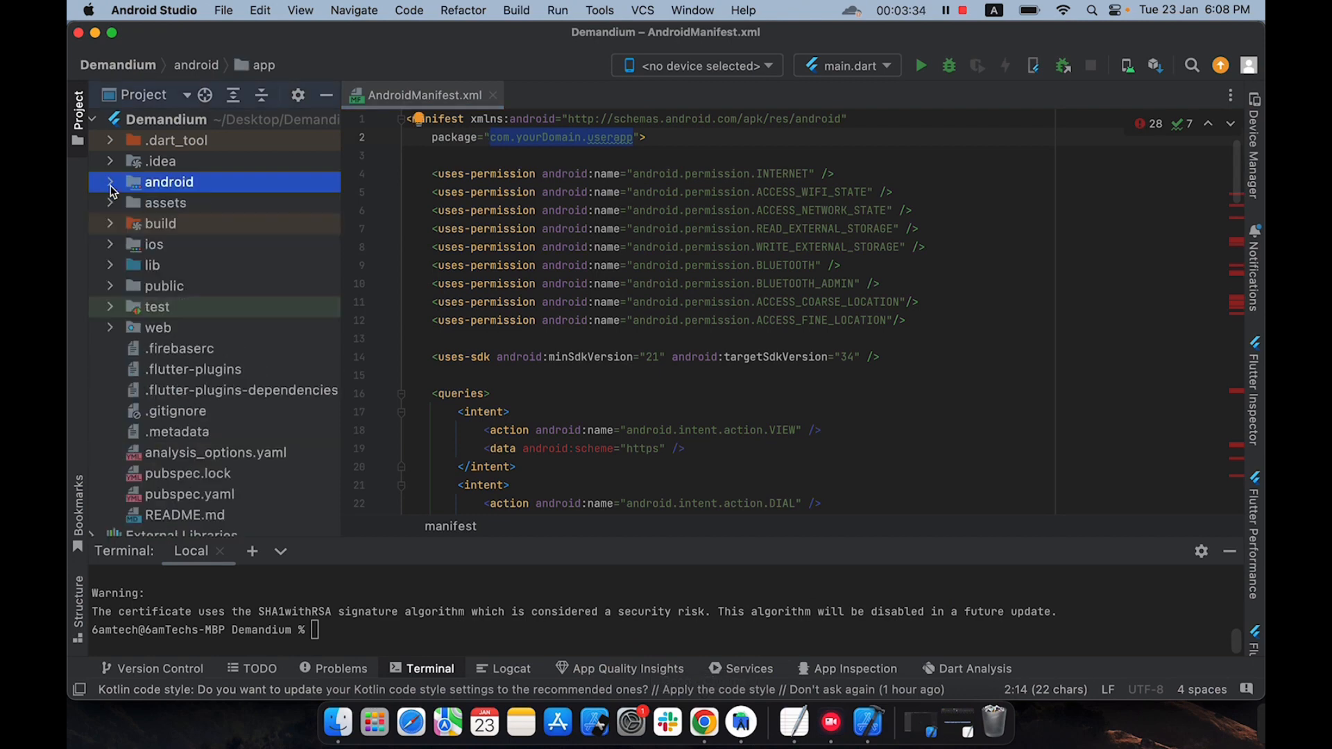
{"action": "left_click", "coordinate": [111, 182]}
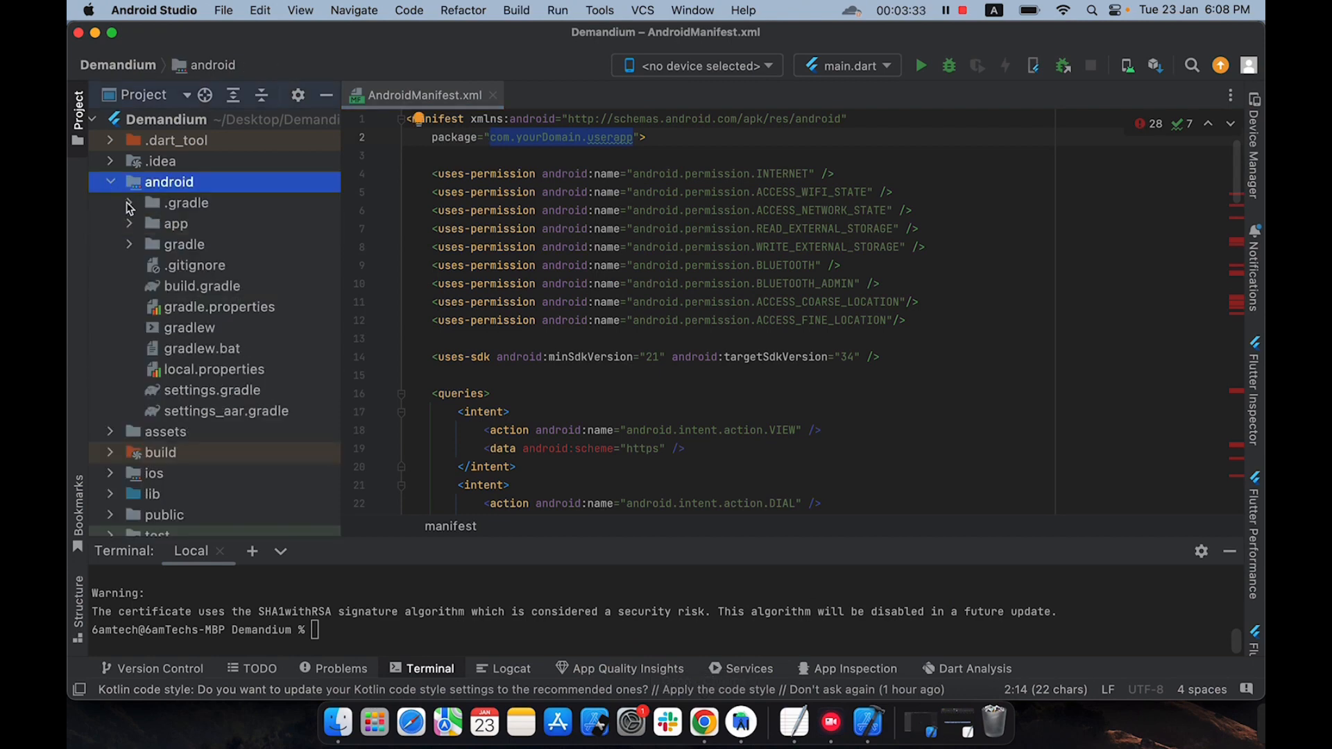
{"action": "left_click", "coordinate": [129, 224]}
{"action": "left_click", "coordinate": [186, 244]}
{"action": "left_click", "coordinate": [236, 286]}
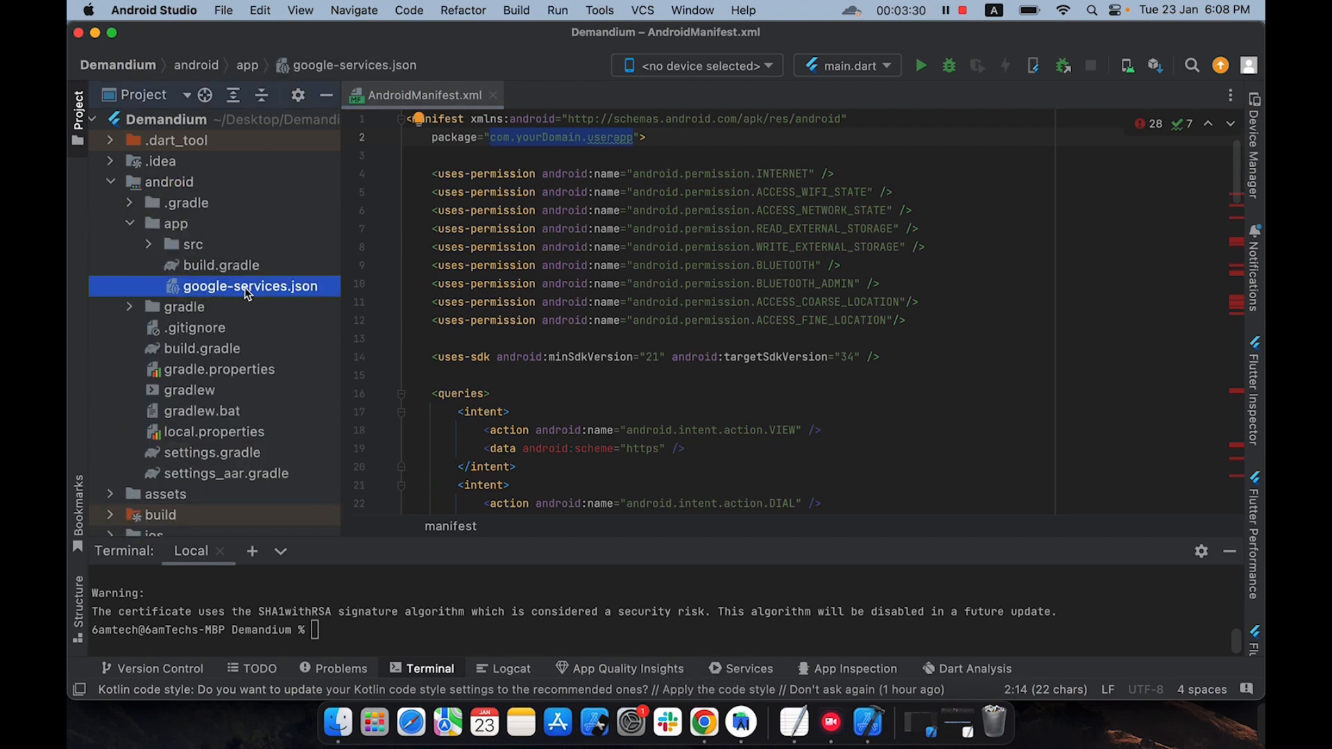
{"action": "right_click", "coordinate": [243, 290]}
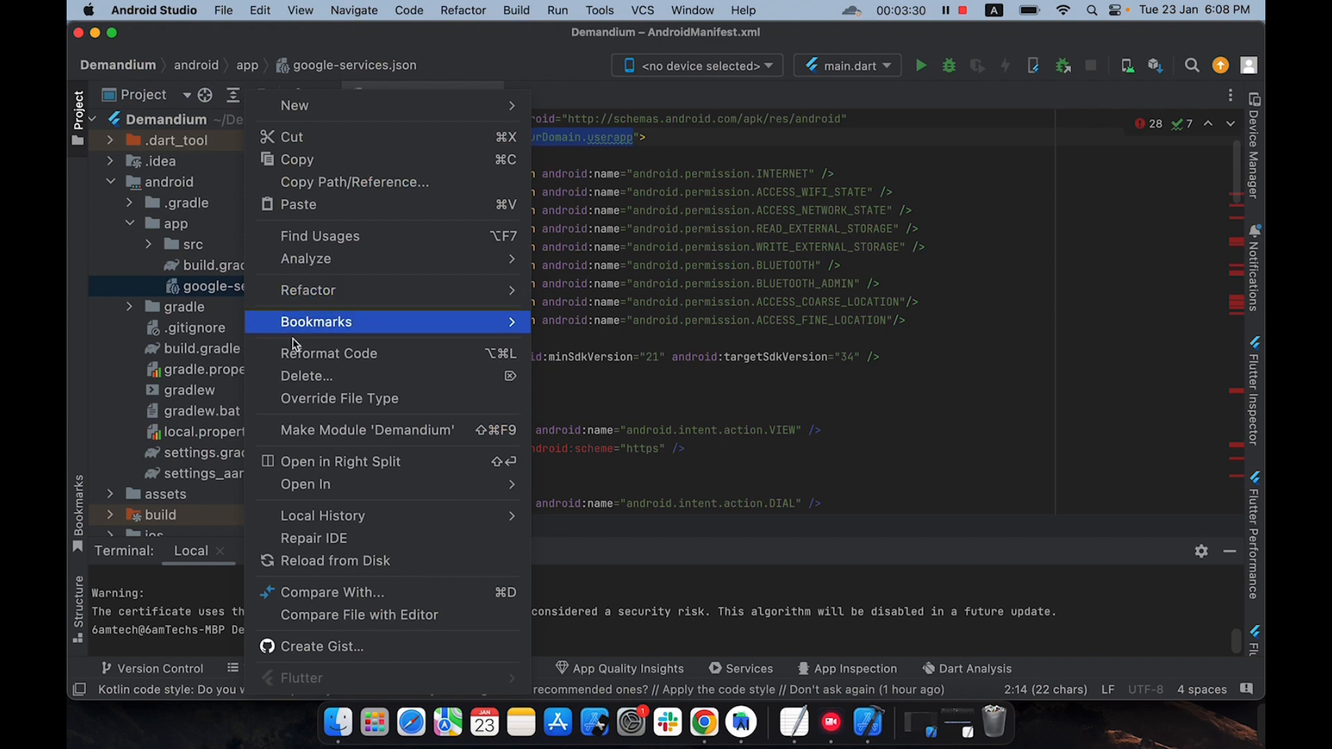
{"action": "left_click", "coordinate": [309, 376]}
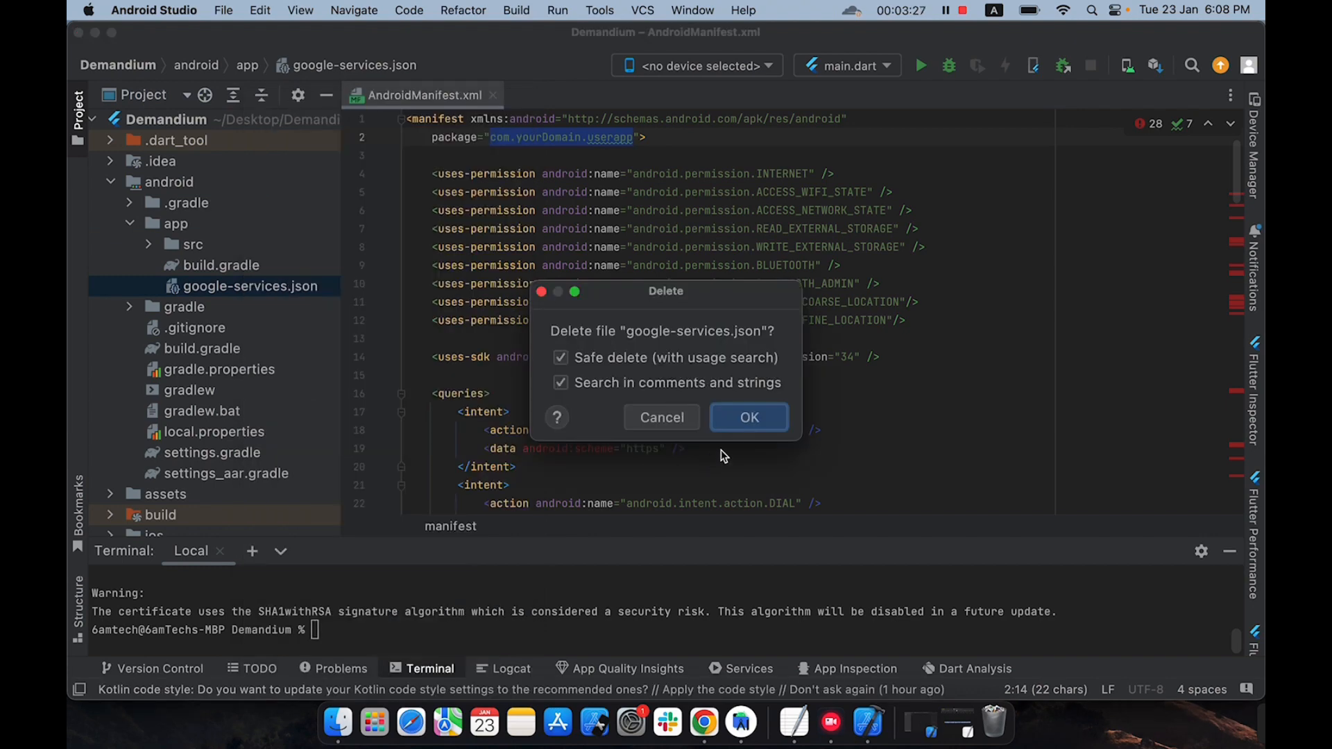
{"action": "left_click", "coordinate": [748, 417]}
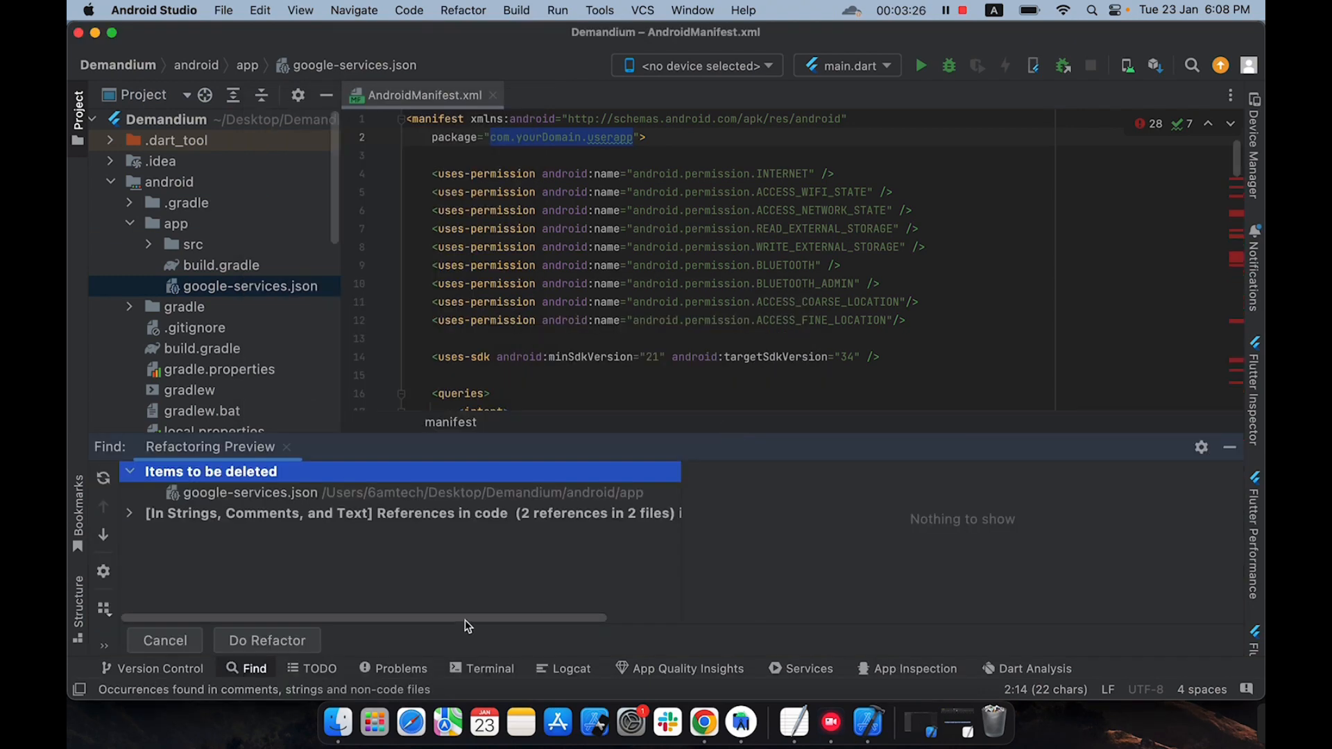
{"action": "left_click", "coordinate": [301, 642]}
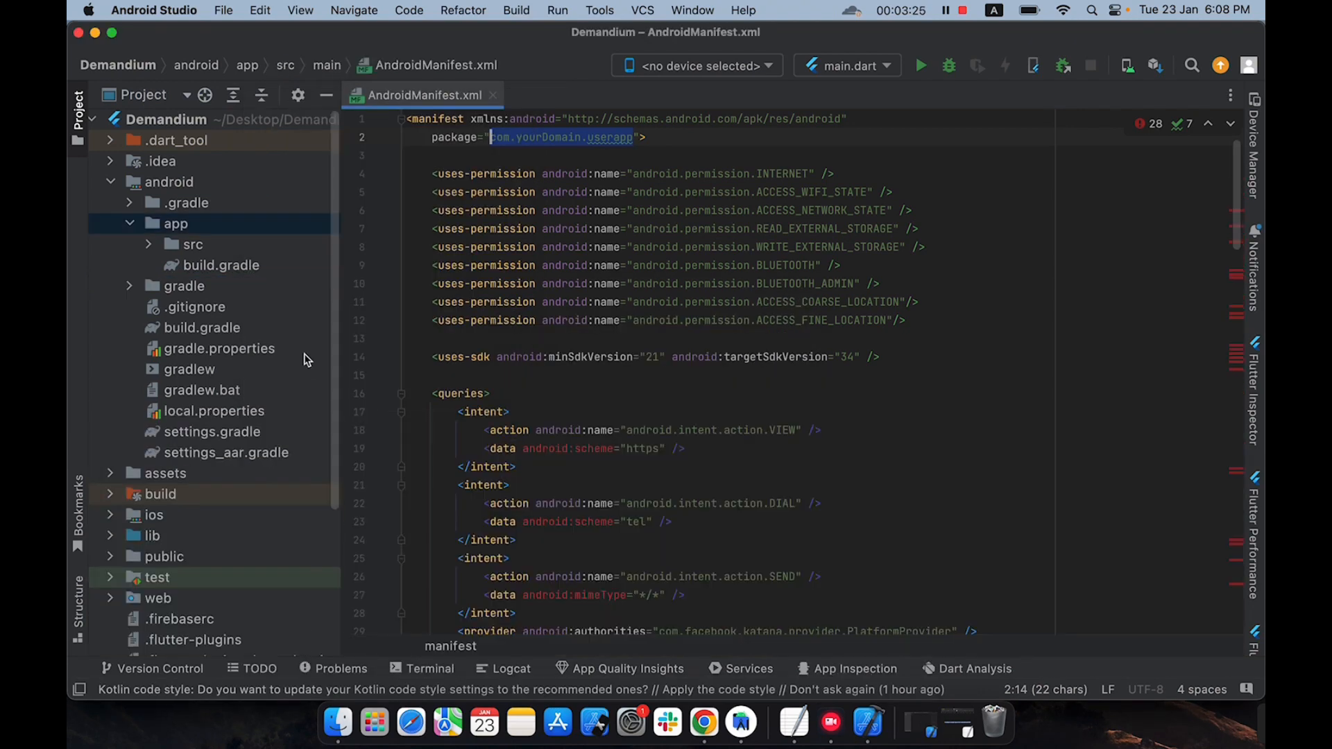
Paste the downloaded google-services.json into the android/app folder under the same name, then close the open files and collapse the android folder.
{"action": "right_click", "coordinate": [184, 229]}
{"action": "left_click", "coordinate": [239, 171]}
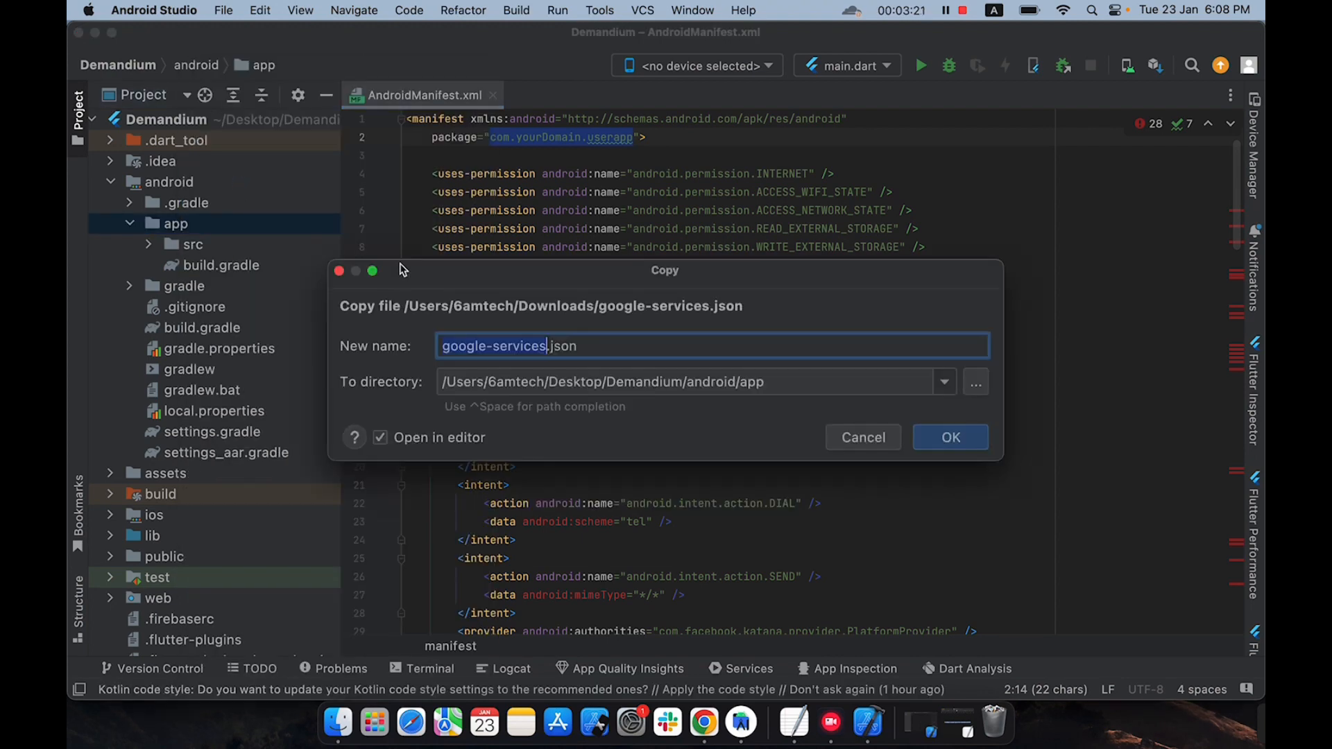
{"action": "key", "text": "Return"}
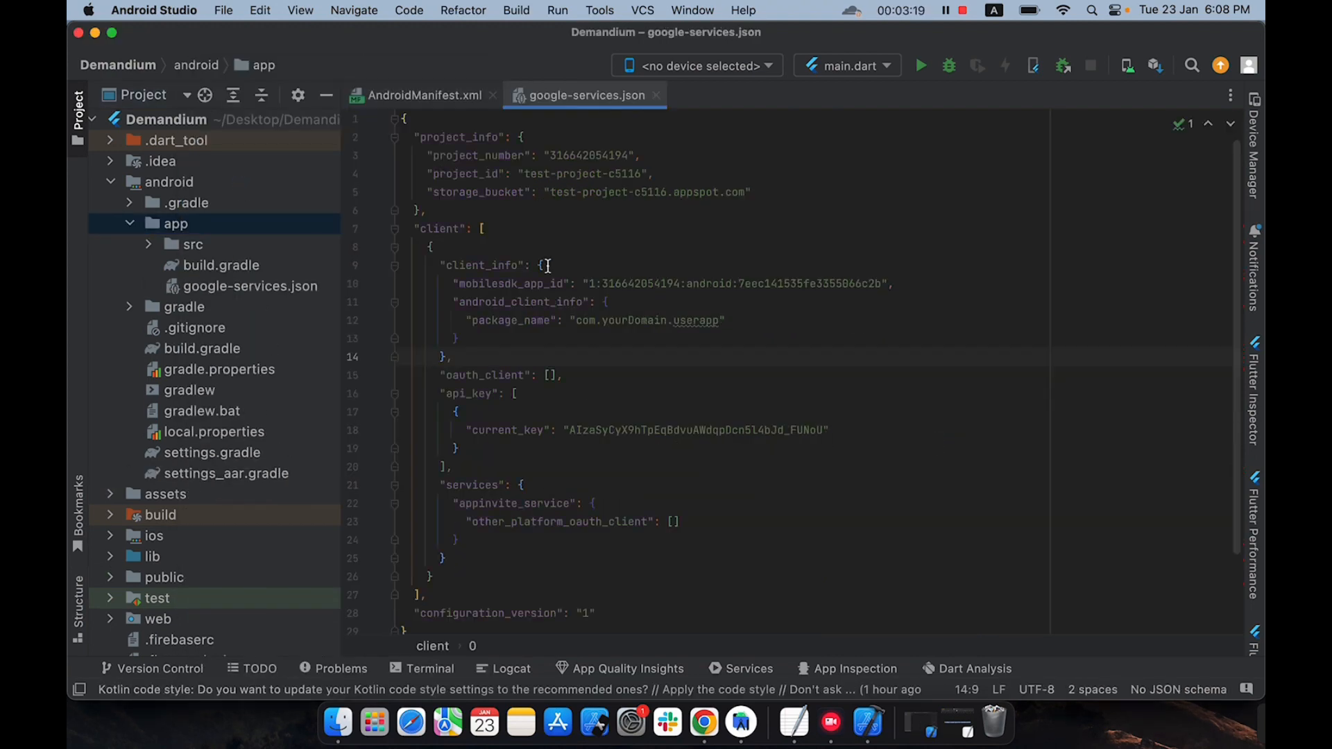
{"action": "left_click", "coordinate": [492, 95]}
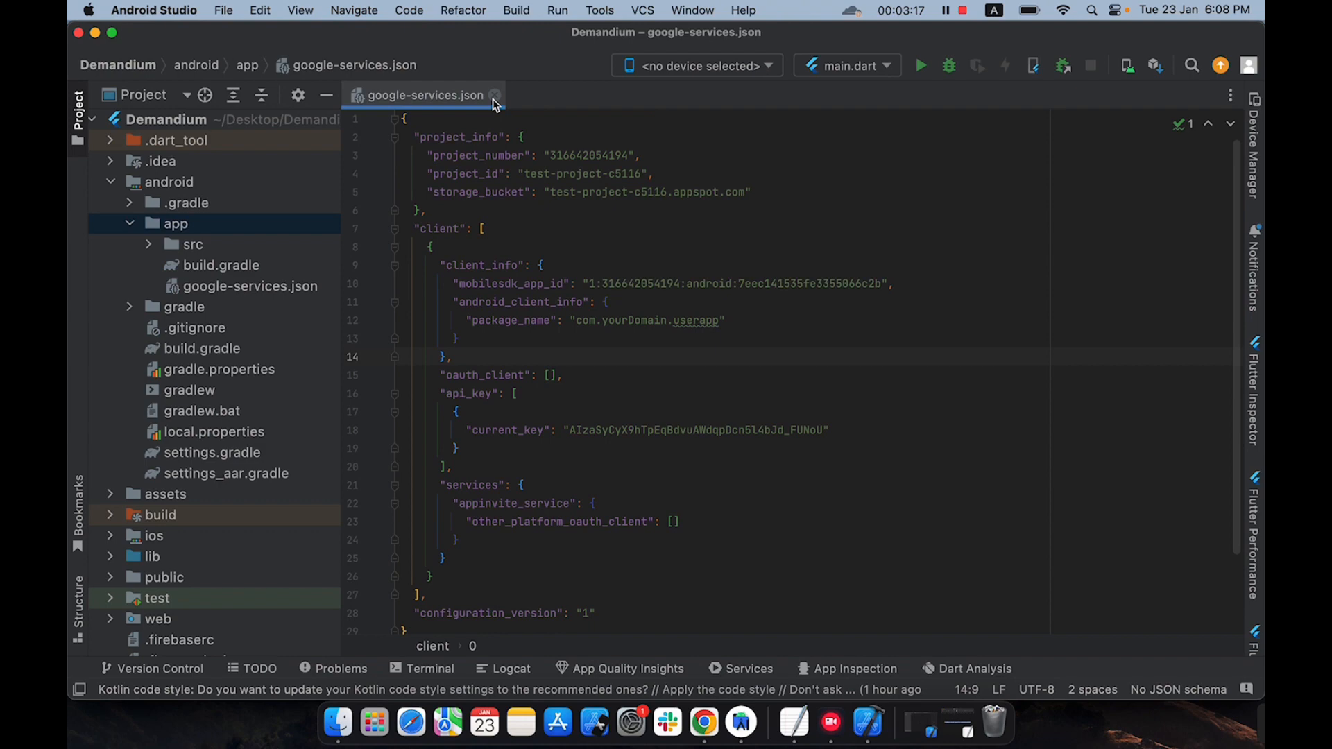
{"action": "left_click", "coordinate": [490, 95]}
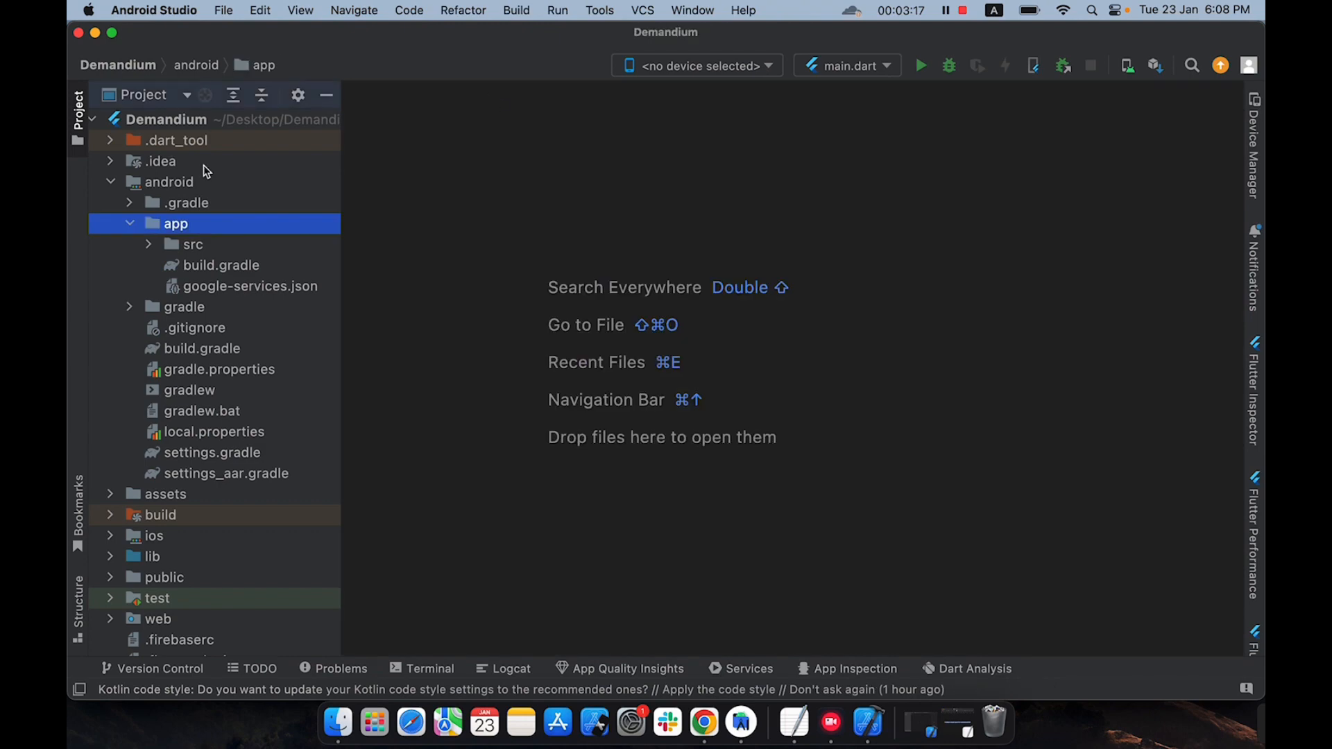
{"action": "left_click", "coordinate": [113, 185]}
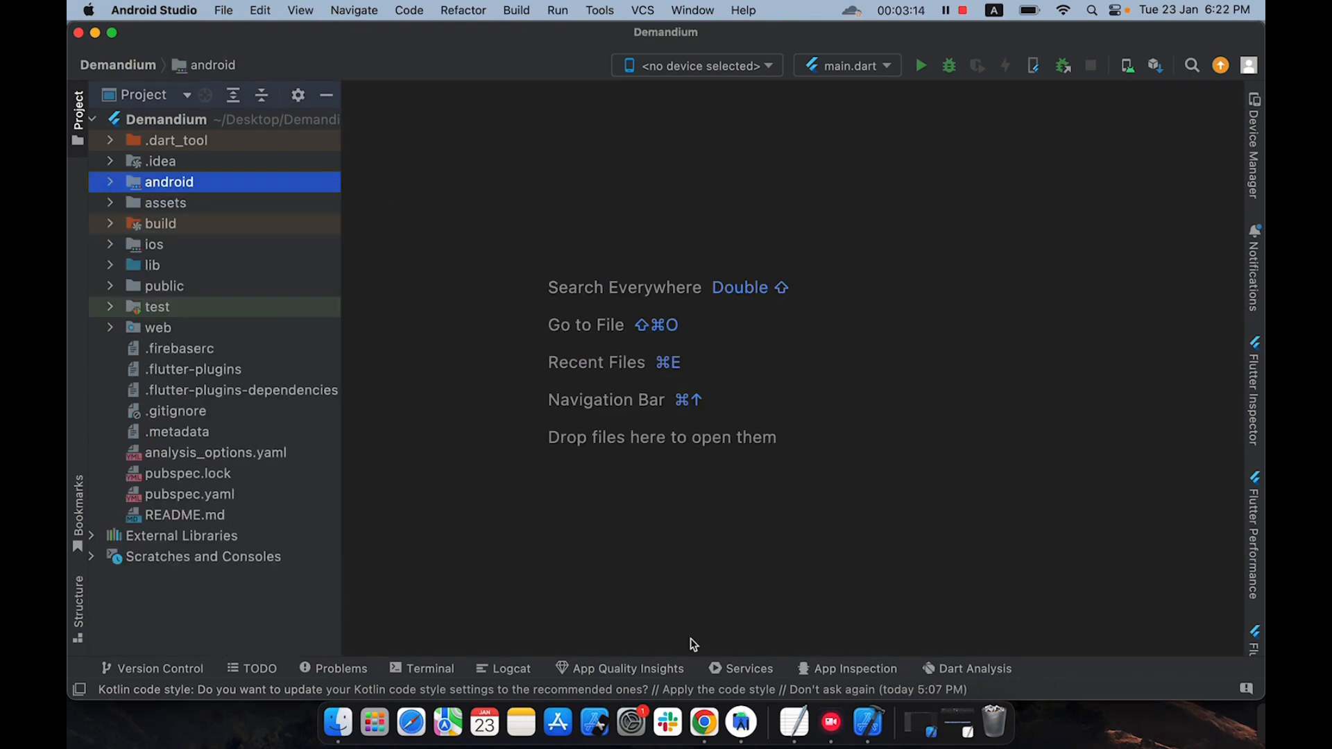
Switch to Chrome, advance past the config file and Firebase SDK stages of the Android app setup, and continue to the console.
{"action": "left_click", "coordinate": [702, 710]}
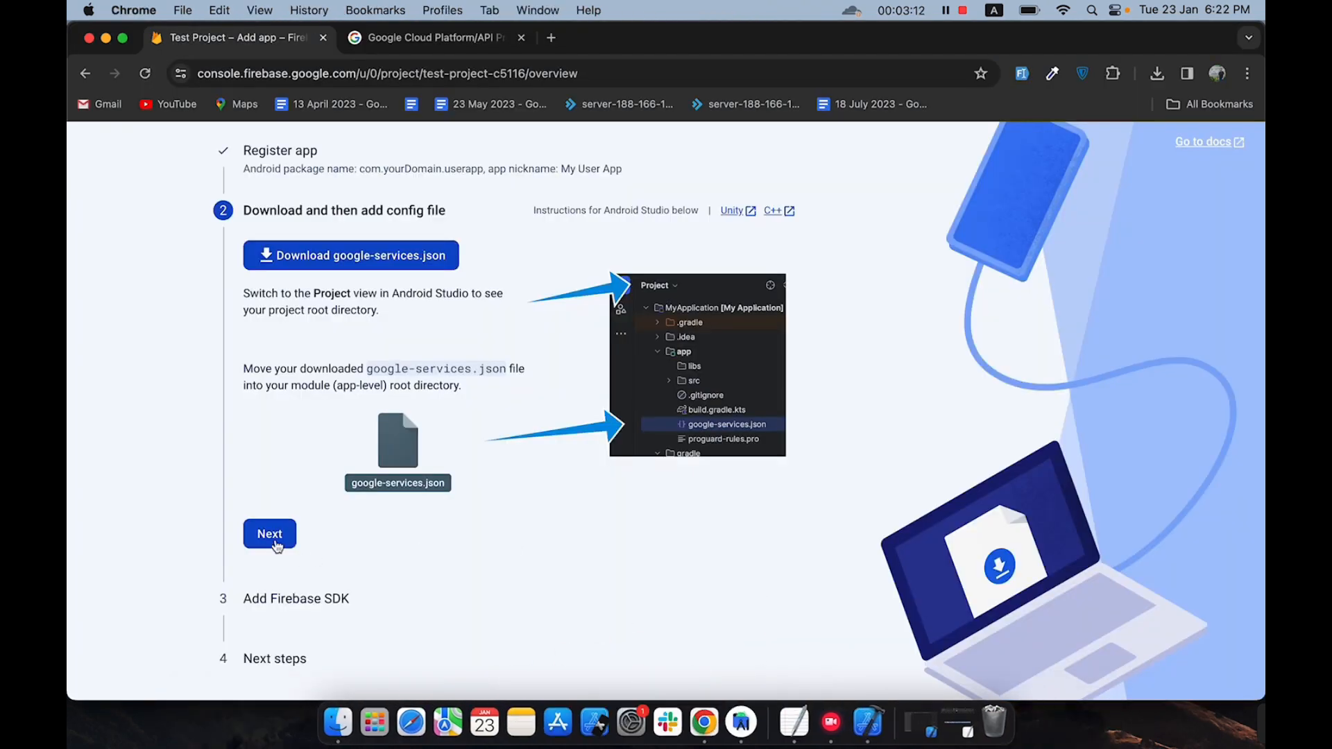
{"action": "left_click", "coordinate": [269, 536]}
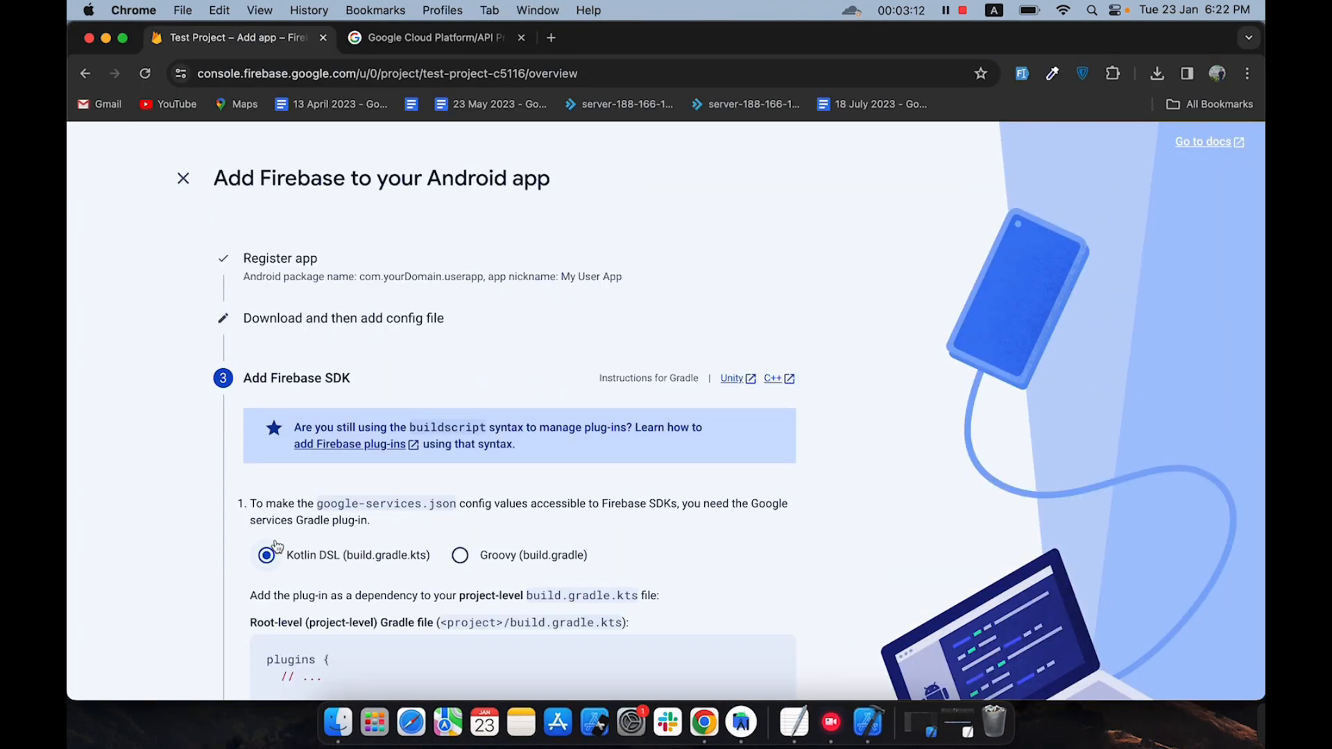
{"action": "scroll", "coordinate": [312, 555], "scroll_direction": "down", "scroll_amount": 10}
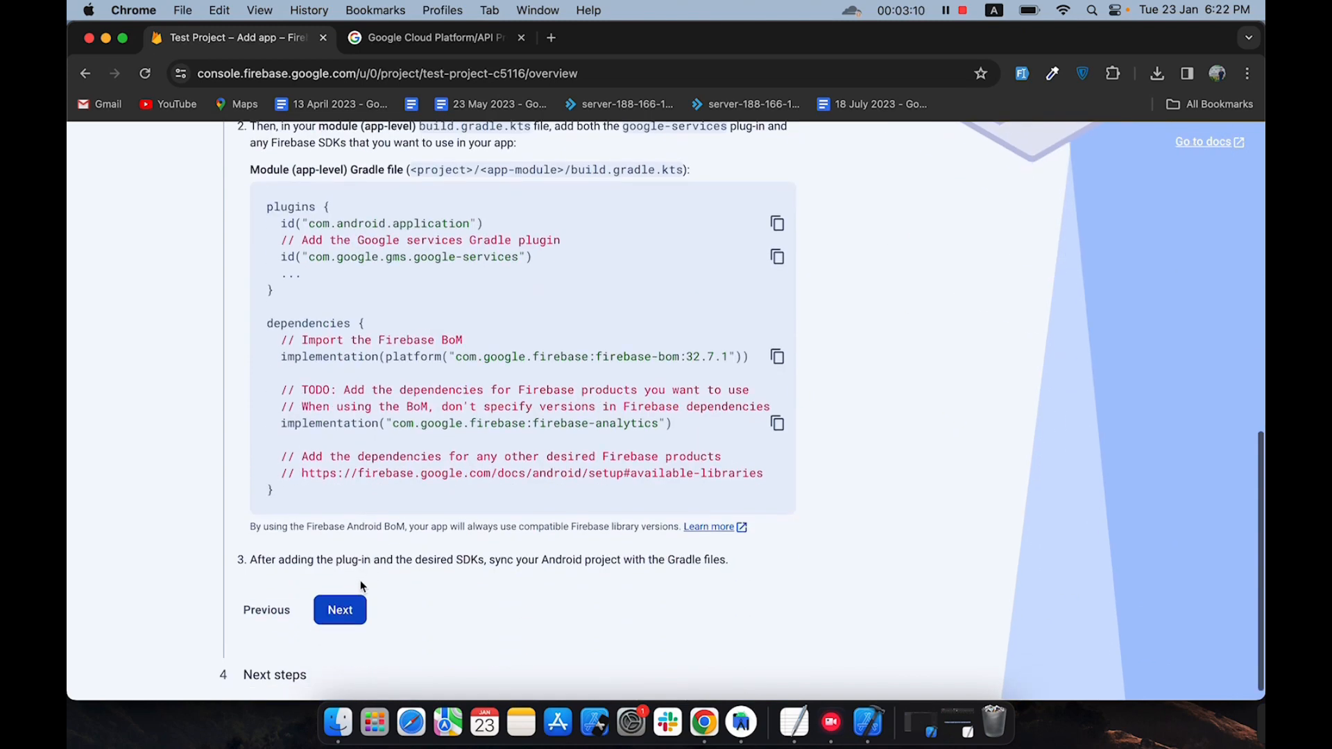
{"action": "left_click", "coordinate": [343, 612]}
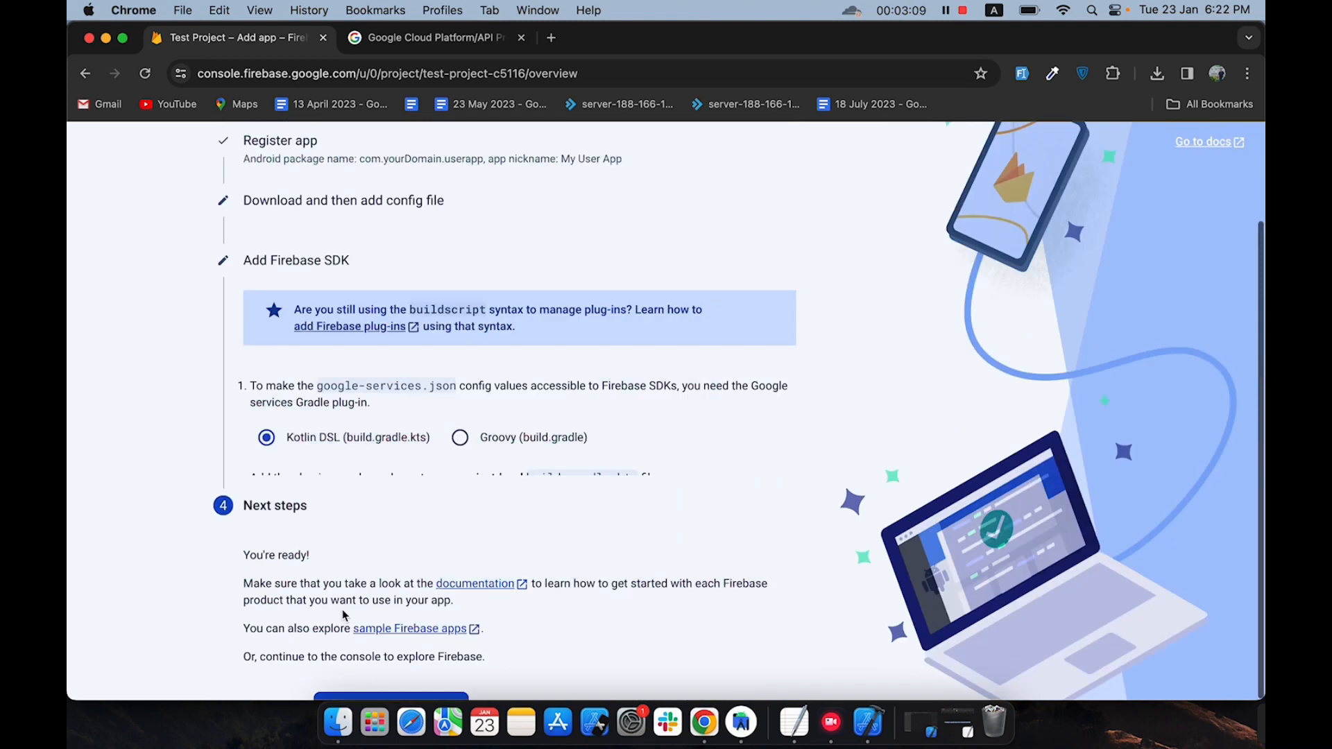
{"action": "left_click", "coordinate": [366, 640]}
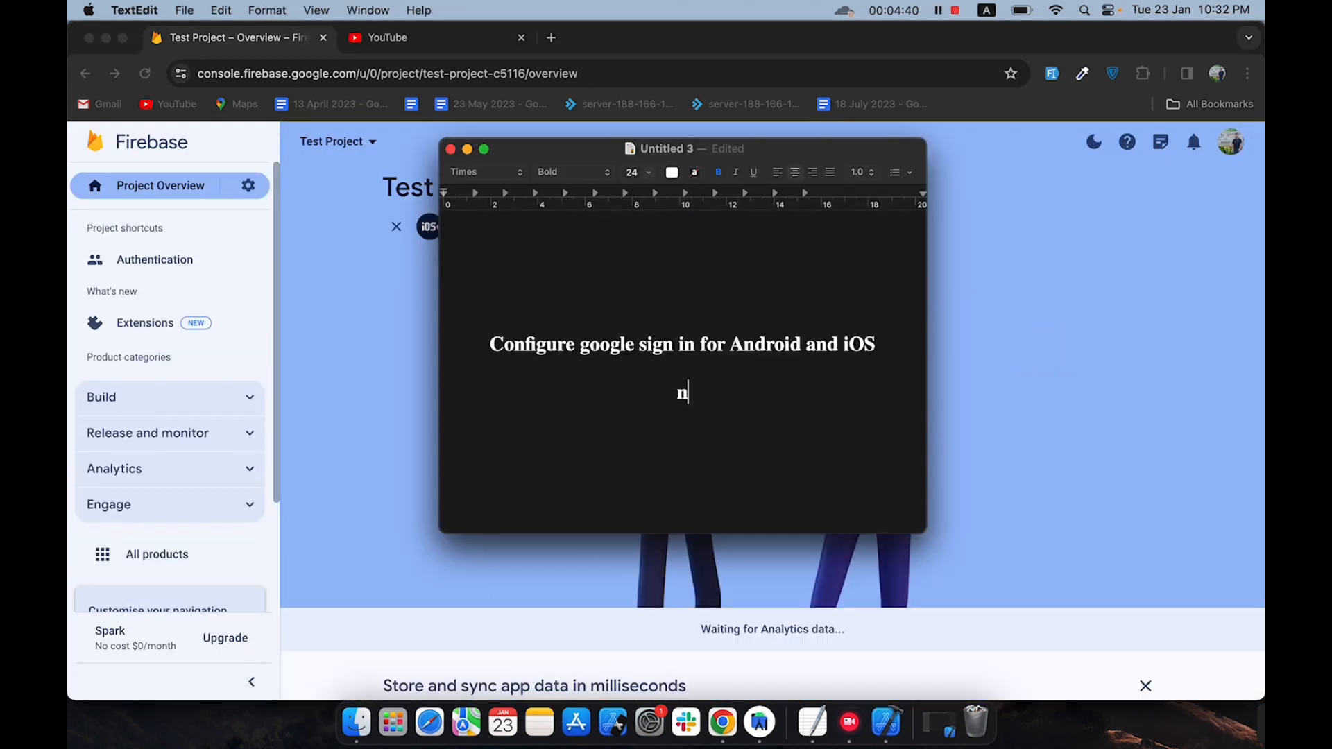
Complete the TextEdit note's second line as "Now we have to enable google sign in option" and minimize the note.
{"action": "type", "text": "ow we h"}
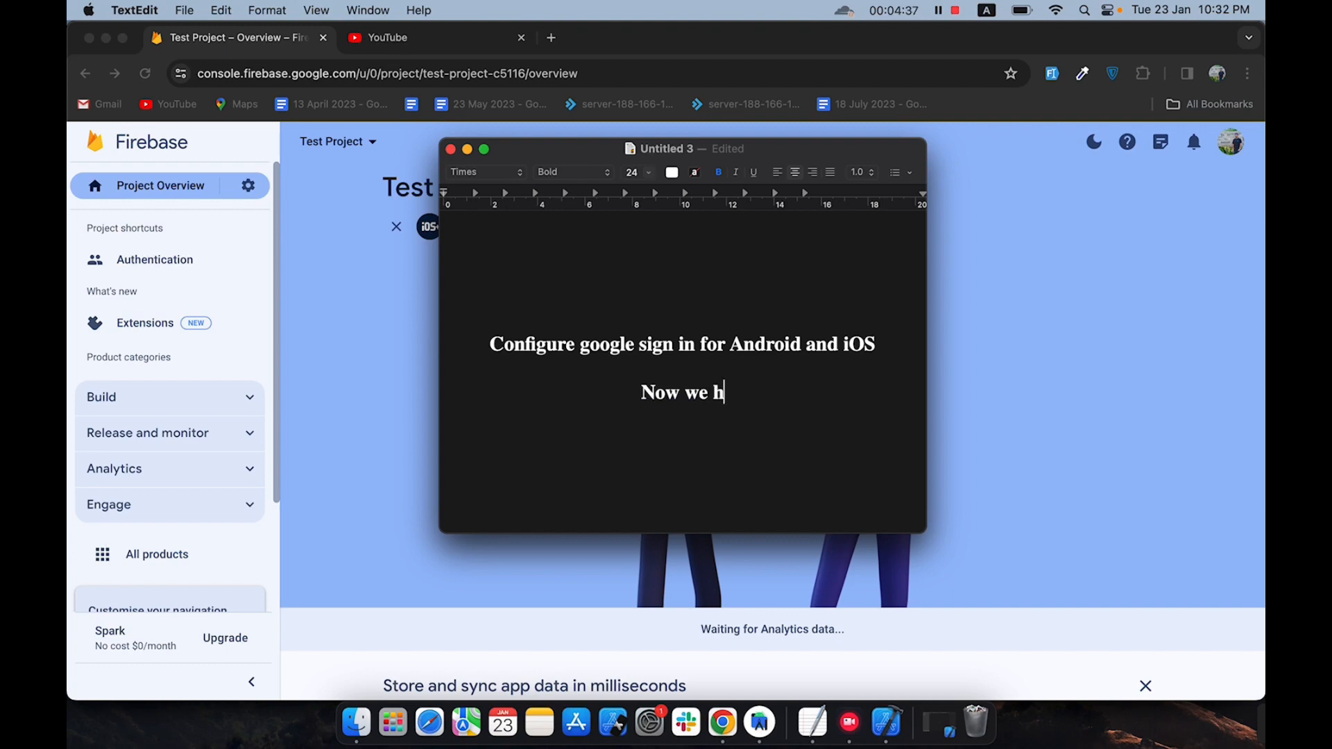
{"action": "type", "text": "ave to enable "}
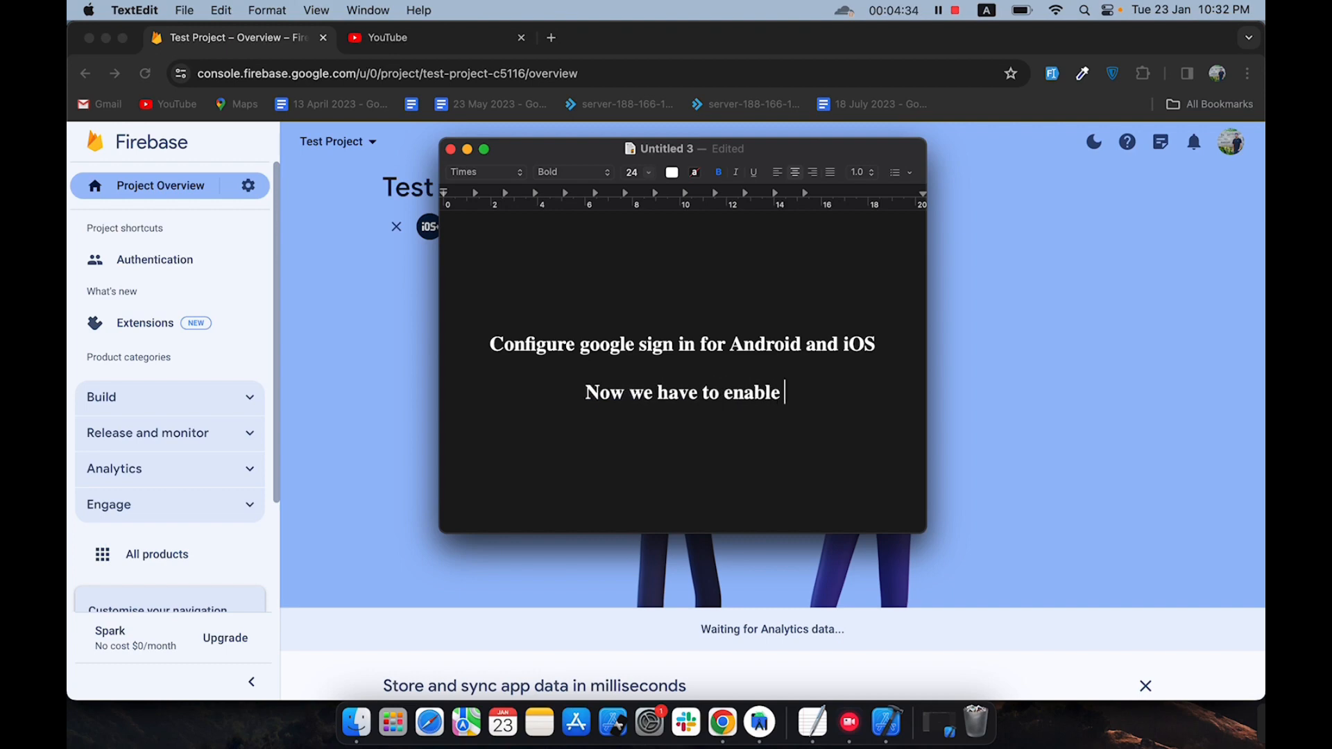
{"action": "type", "text": "google sig"}
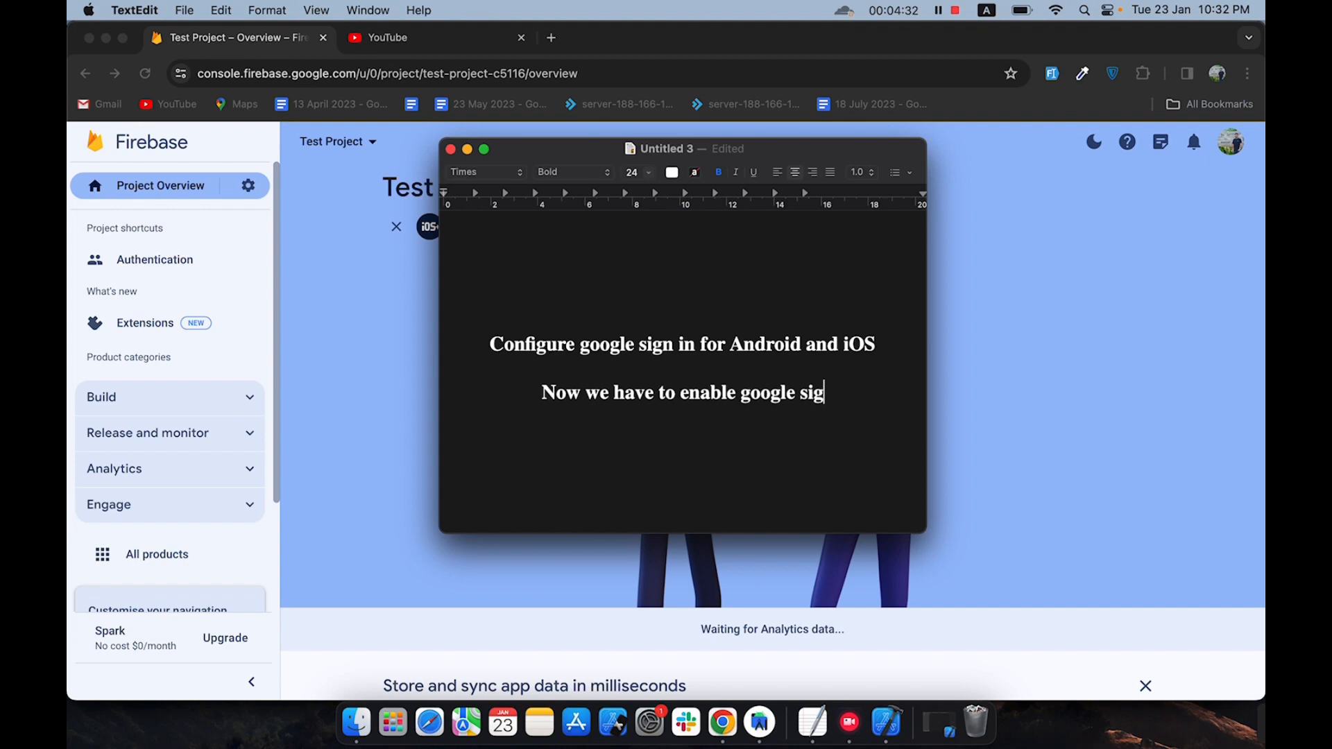
{"action": "type", "text": "n in option"}
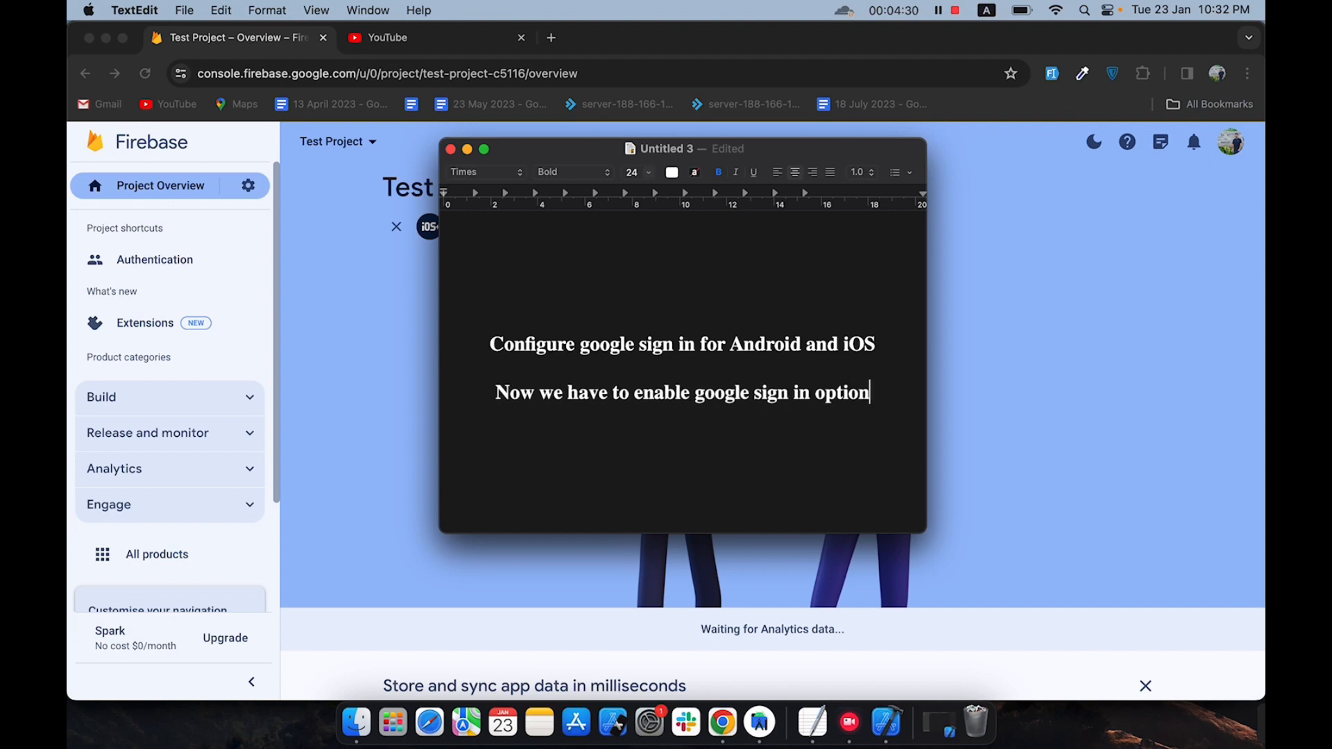
{"action": "left_click", "coordinate": [467, 149]}
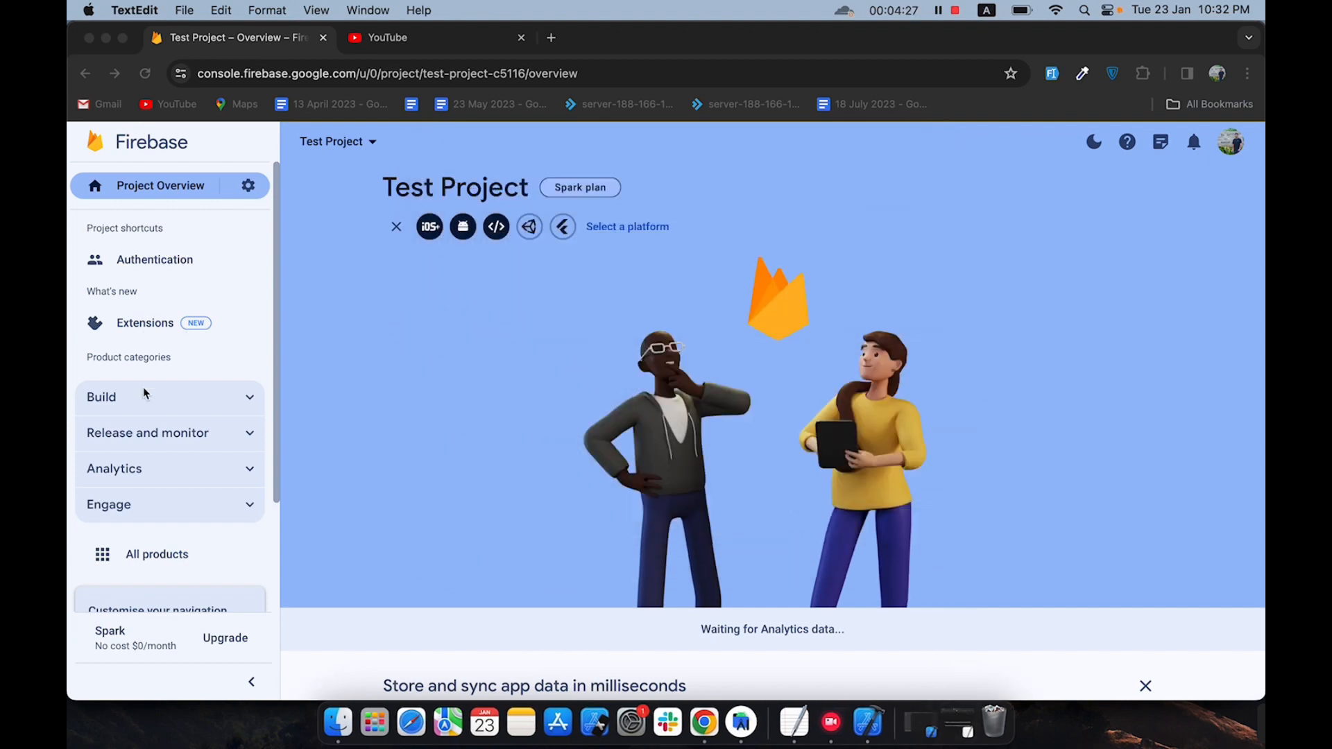
Open the Google provider among the sign-in methods of the Firebase project's Authentication section.
{"action": "left_click", "coordinate": [142, 402]}
{"action": "left_click", "coordinate": [157, 430]}
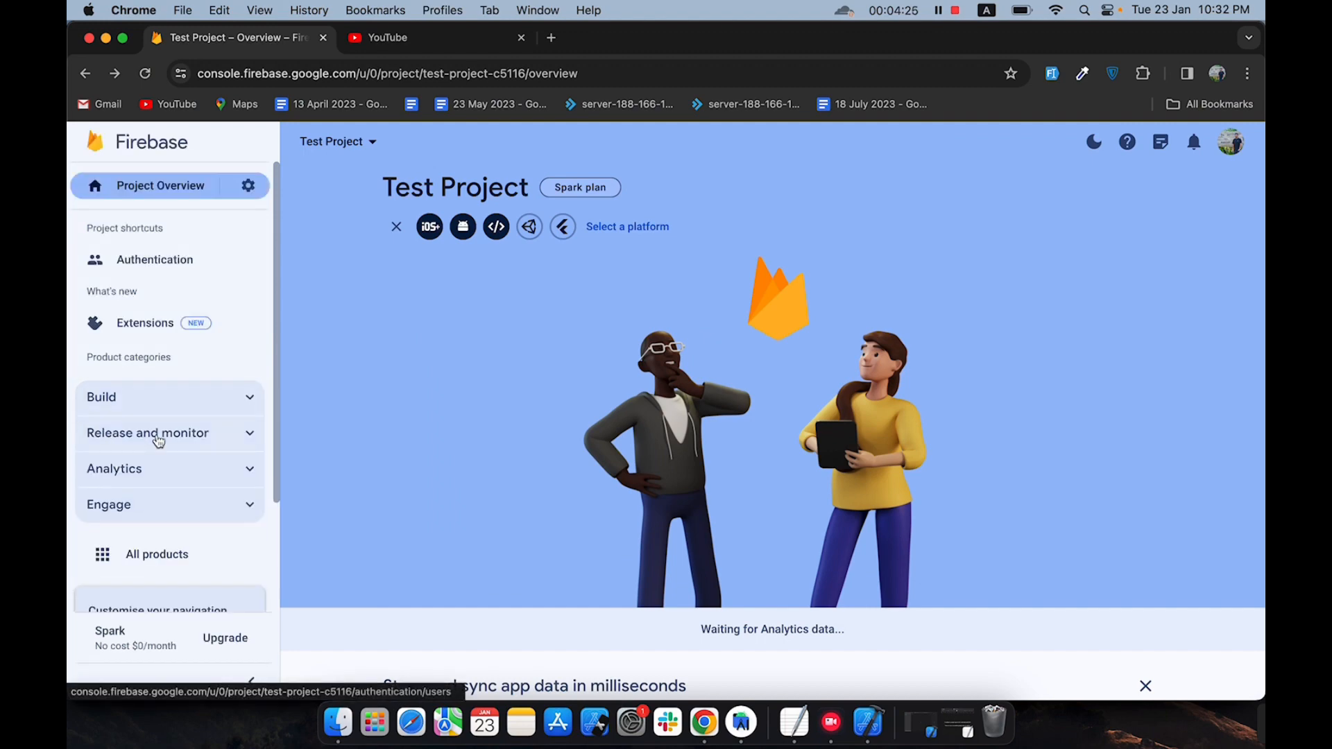
{"action": "left_click", "coordinate": [401, 222]}
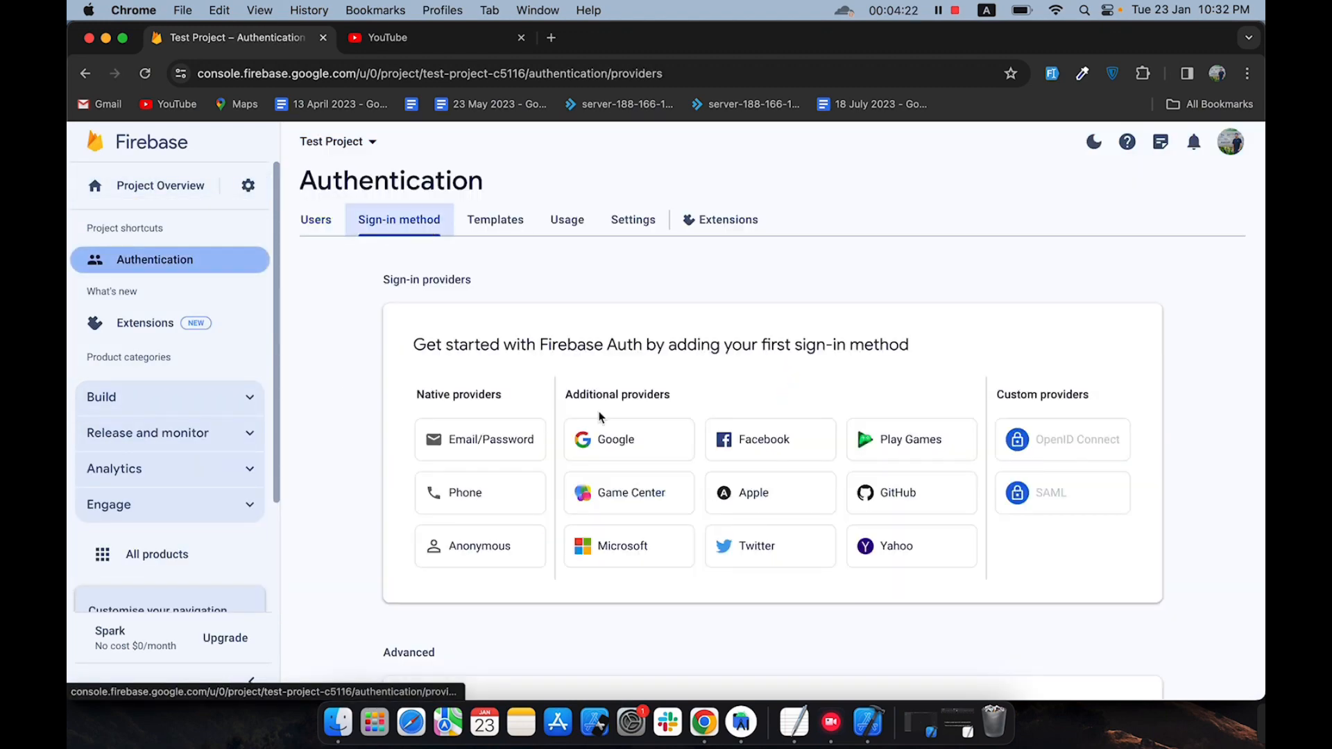
{"action": "left_click", "coordinate": [611, 438]}
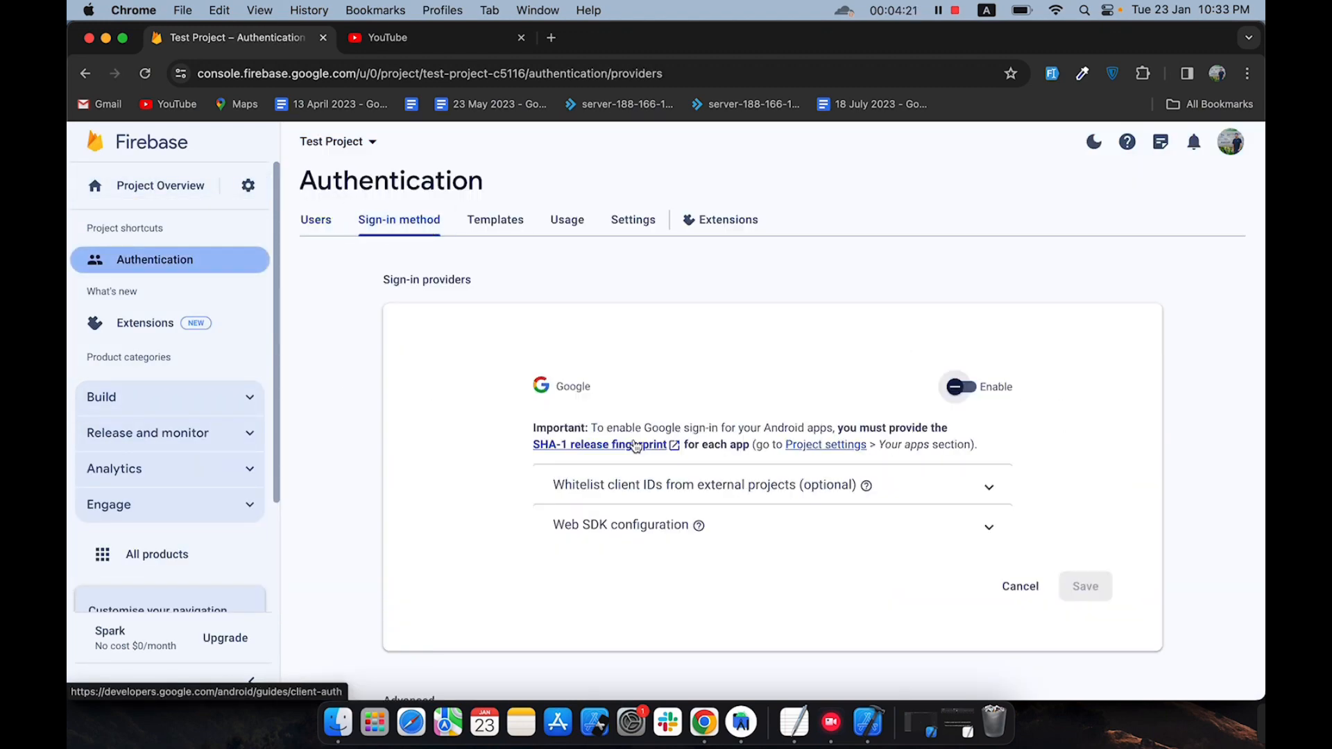
Enable Google sign-in, choose the support email for the project, and save the provider.
{"action": "left_click", "coordinate": [967, 388]}
{"action": "scroll", "coordinate": [853, 510], "scroll_direction": "down", "scroll_amount": 3}
{"action": "left_click", "coordinate": [797, 543]}
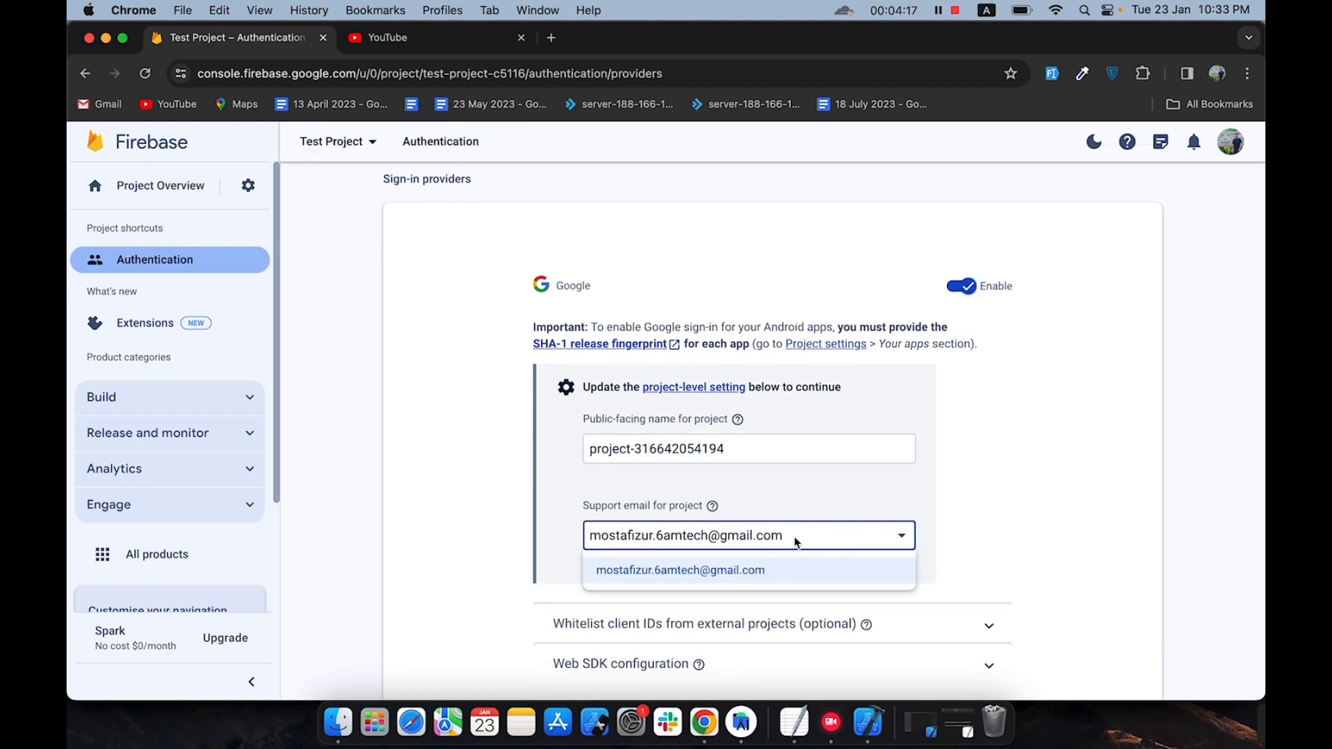
{"action": "left_click", "coordinate": [764, 572]}
{"action": "scroll", "coordinate": [903, 555], "scroll_direction": "down", "scroll_amount": 4}
{"action": "left_click", "coordinate": [1086, 540]}
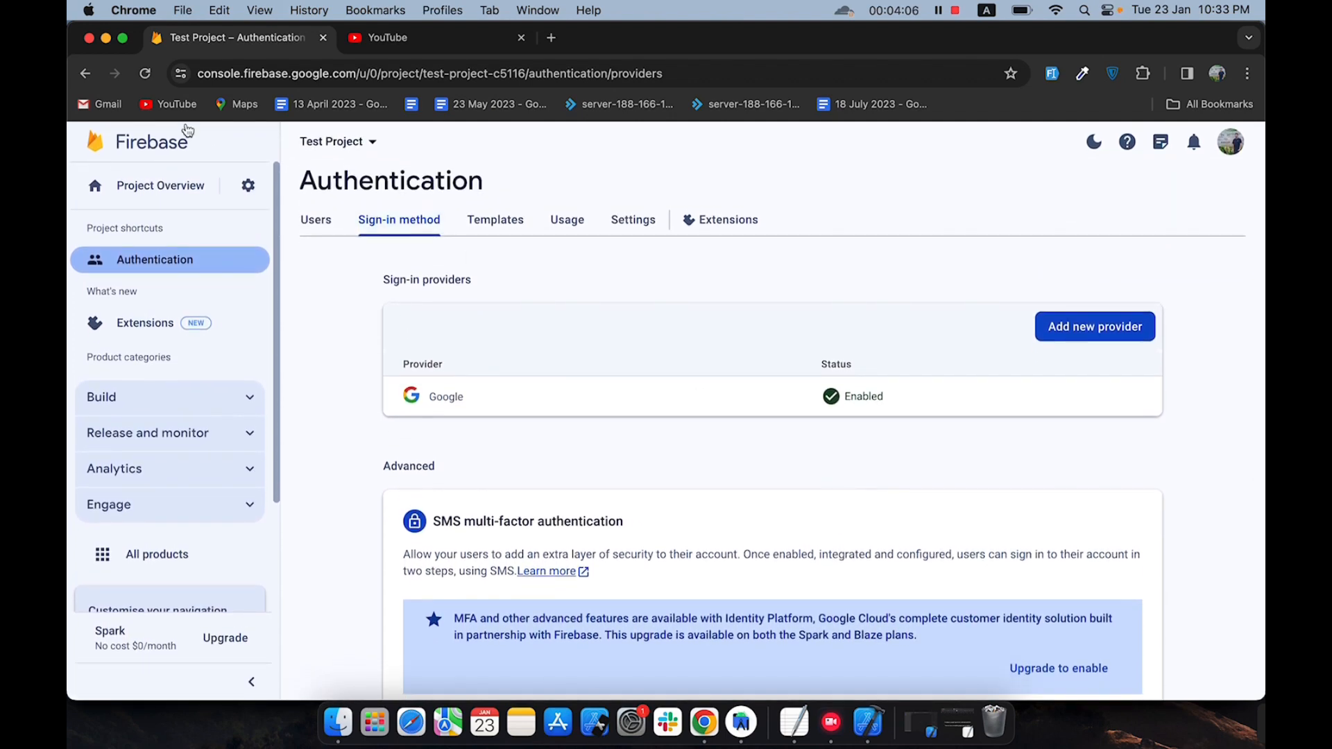
Open the project settings and go to the SHA certificate fingerprints of the Android app My User App.
{"action": "left_click", "coordinate": [251, 190]}
{"action": "left_click", "coordinate": [316, 206]}
{"action": "scroll", "coordinate": [702, 565], "scroll_direction": "down", "scroll_amount": 15}
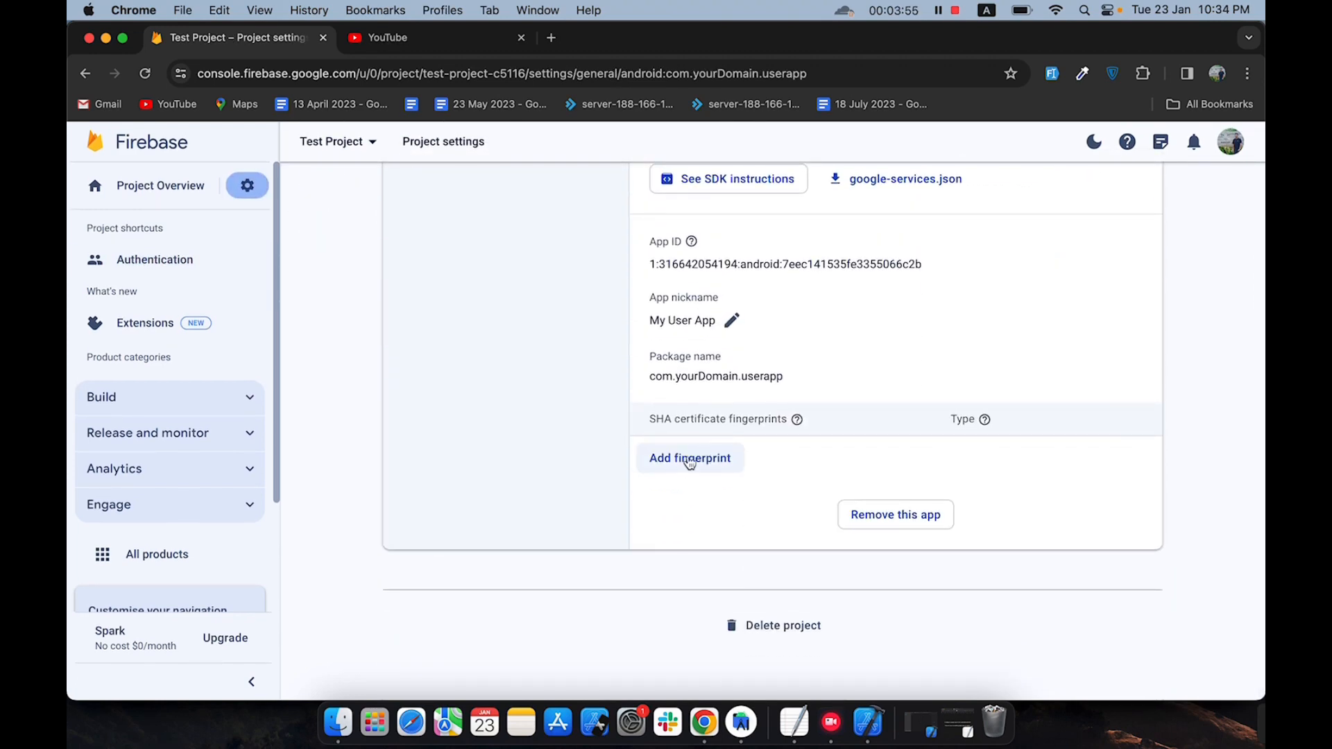
Add the line "We have to add fingerprint" to the TextEdit note, correct the spelling of fingerprint, and minimize the note.
{"action": "left_click", "coordinate": [769, 687]}
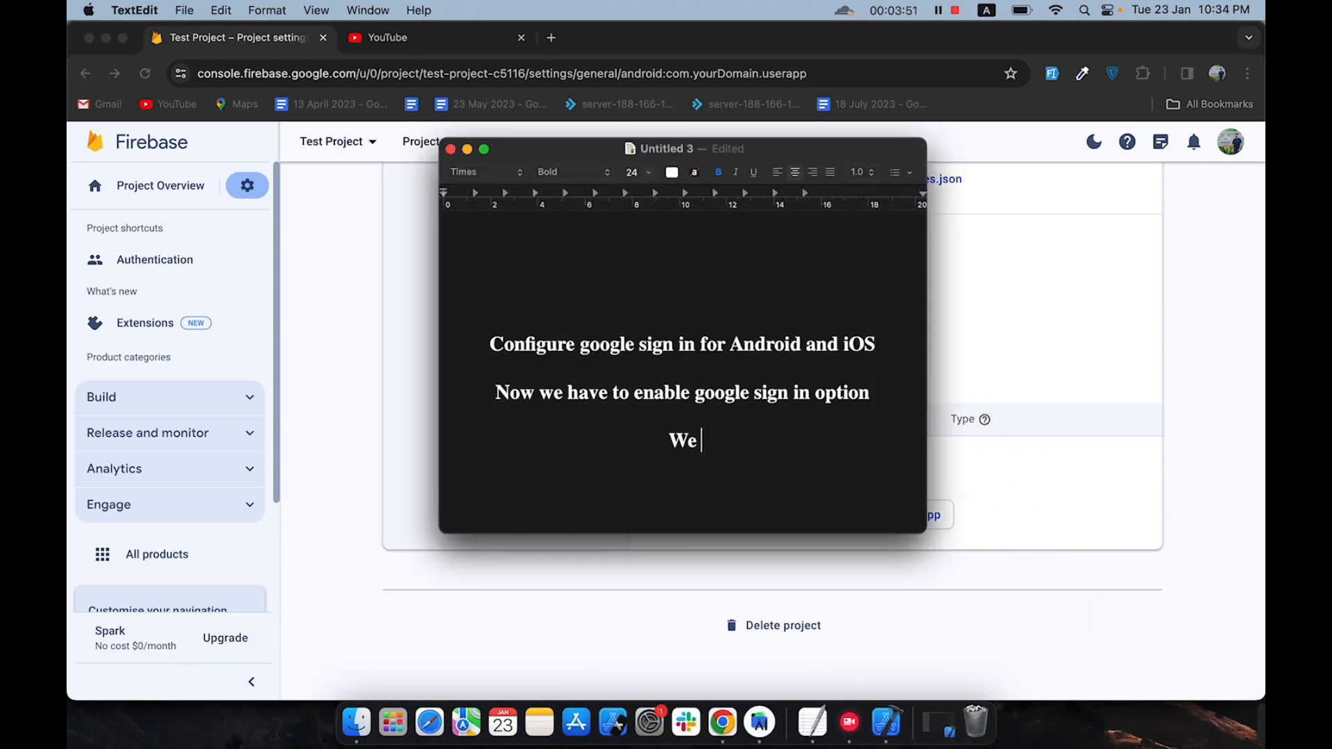
{"action": "type", "text": "have to add fi"}
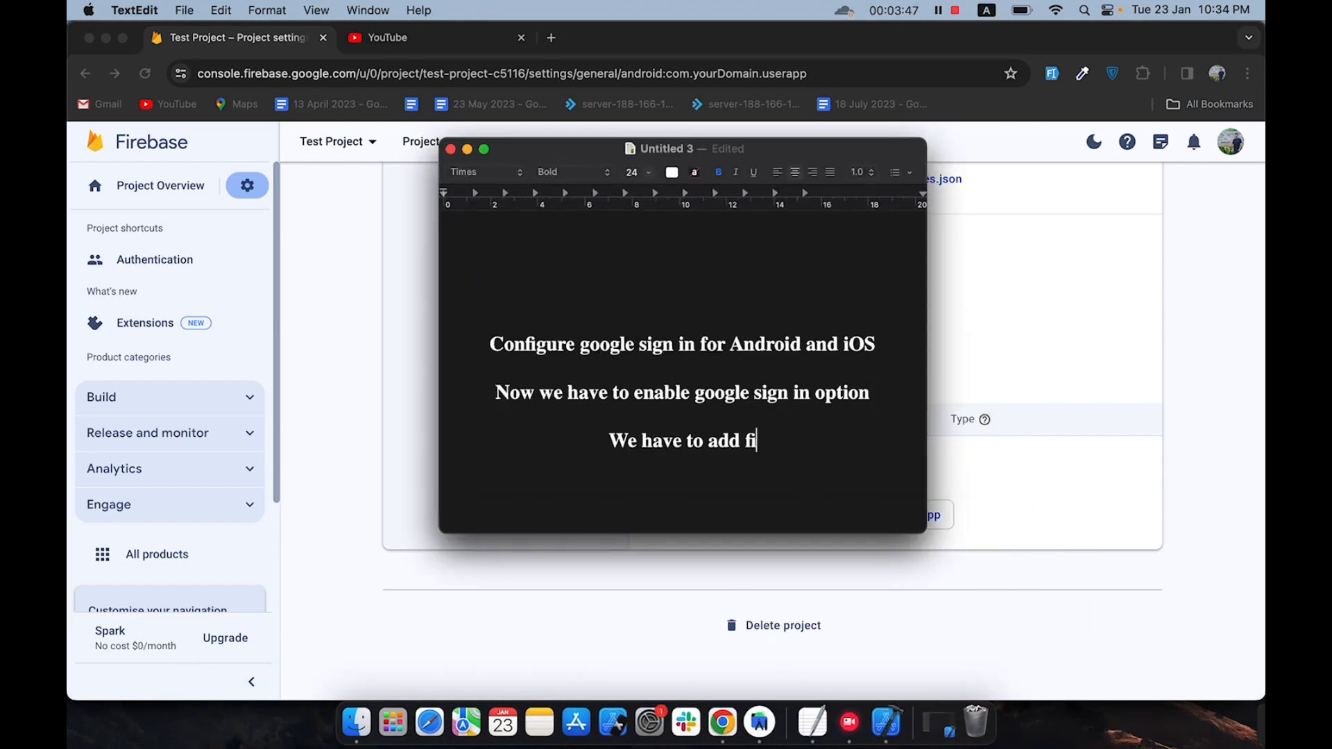
{"action": "type", "text": "ngurepri"}
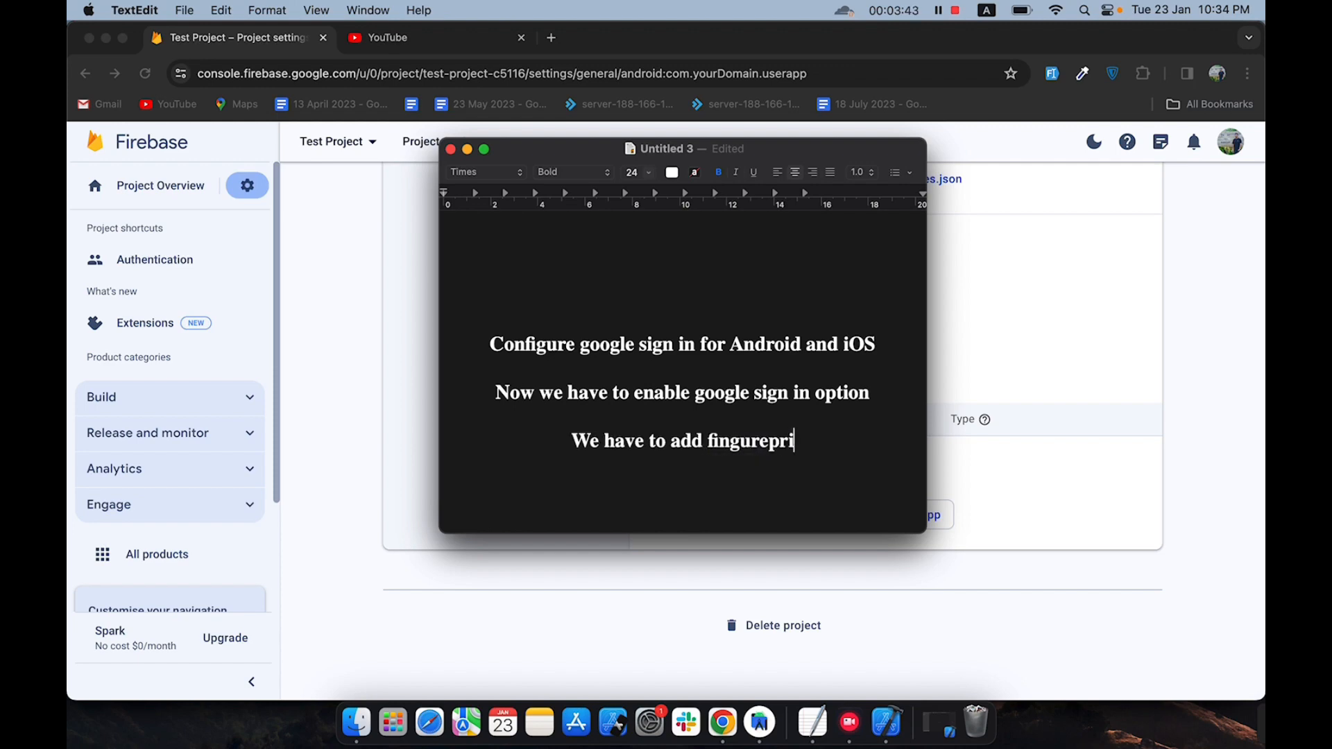
{"action": "type", "text": "nt"}
{"action": "left_click", "coordinate": [726, 463]}
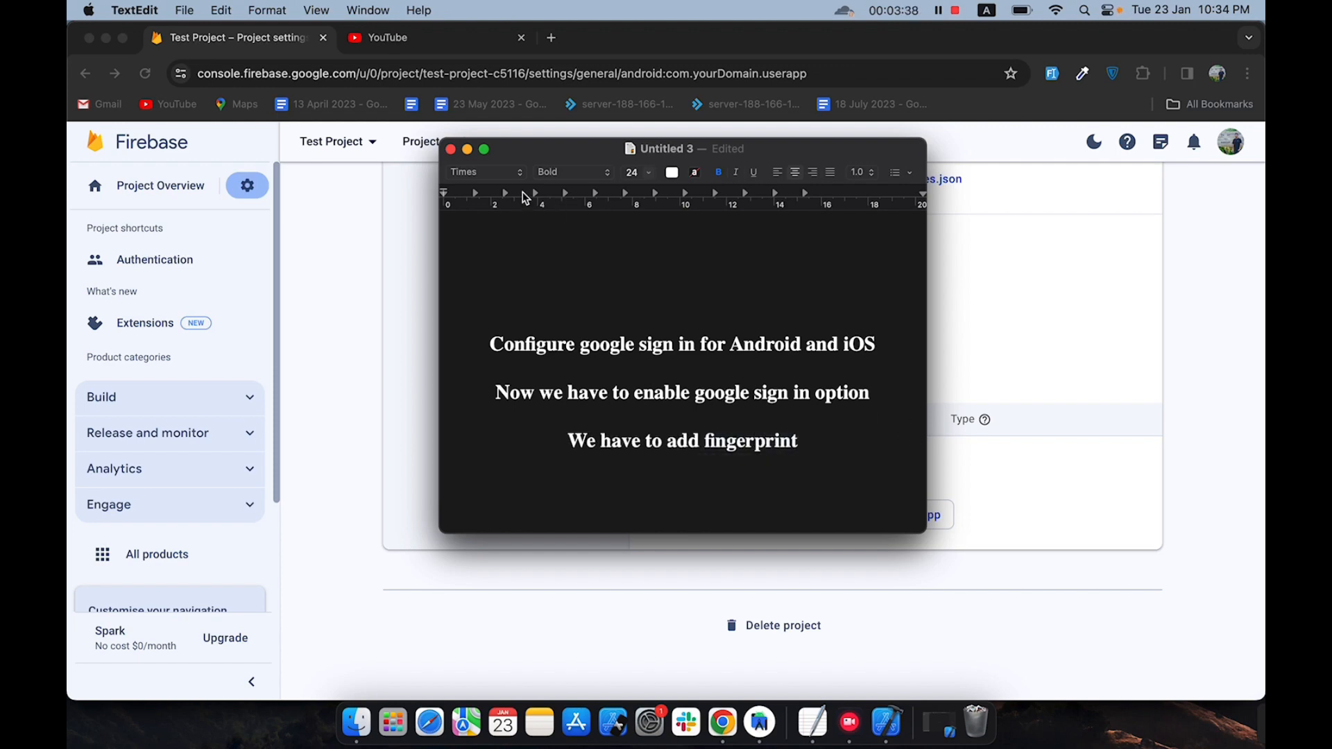
{"action": "left_click", "coordinate": [468, 149]}
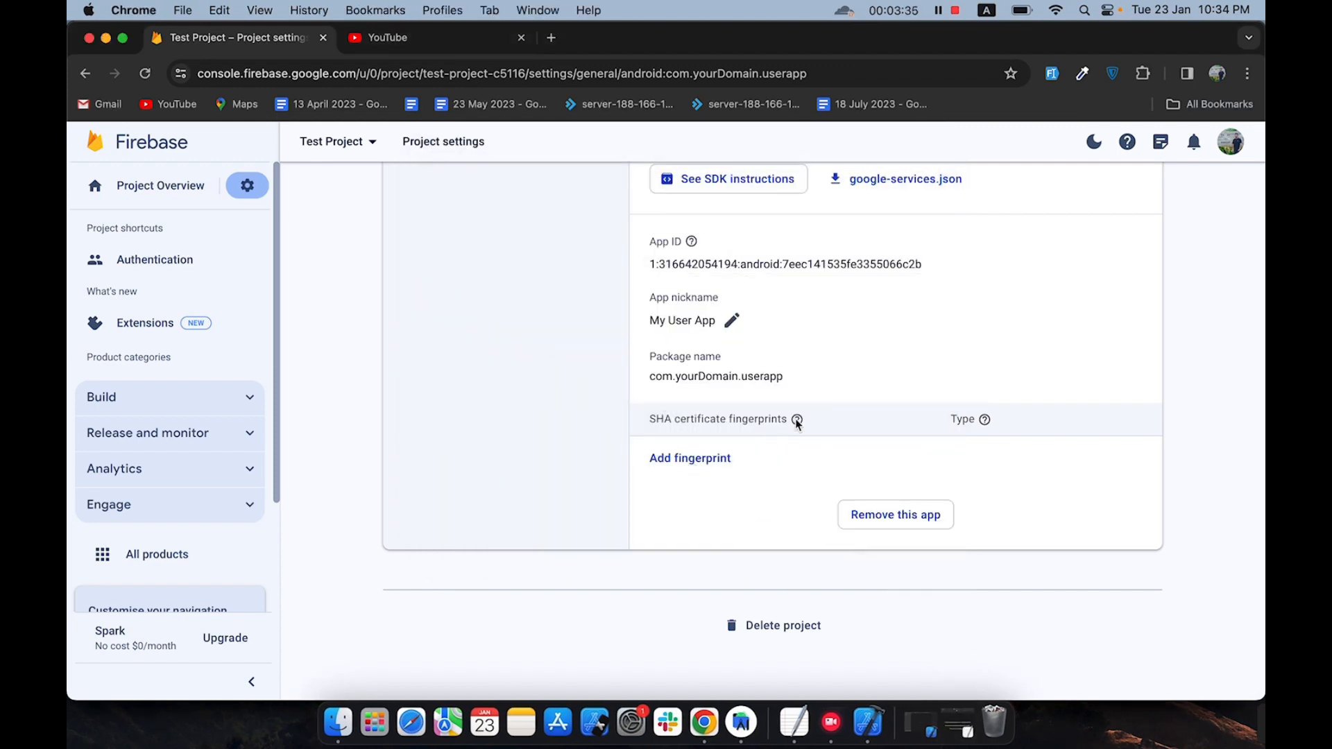
Open the client authentication guide from the SHA certificate fingerprints help and find the debug certificate keytool command.
{"action": "mouse_move", "coordinate": [796, 422]}
{"action": "left_click", "coordinate": [705, 364]}
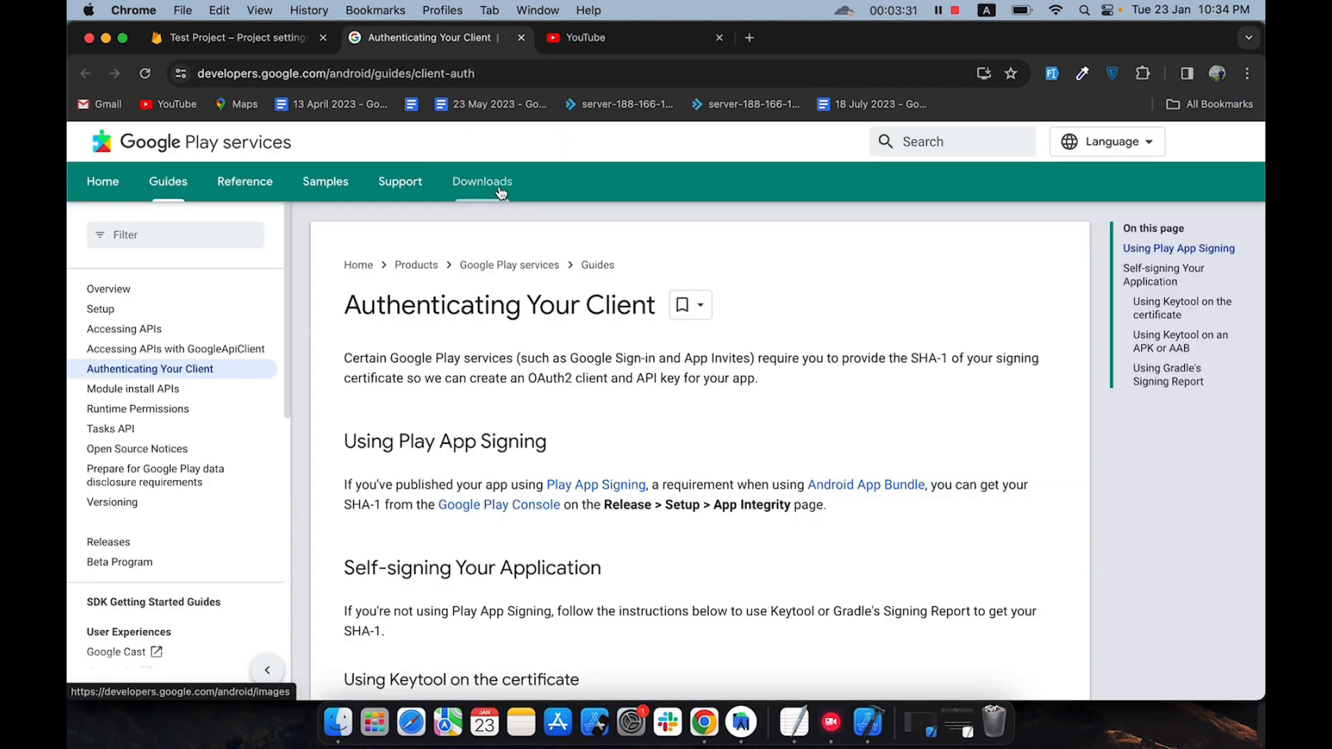
{"action": "scroll", "coordinate": [452, 333], "scroll_direction": "down", "scroll_amount": 3}
{"action": "scroll", "coordinate": [452, 334], "scroll_direction": "down", "scroll_amount": 6}
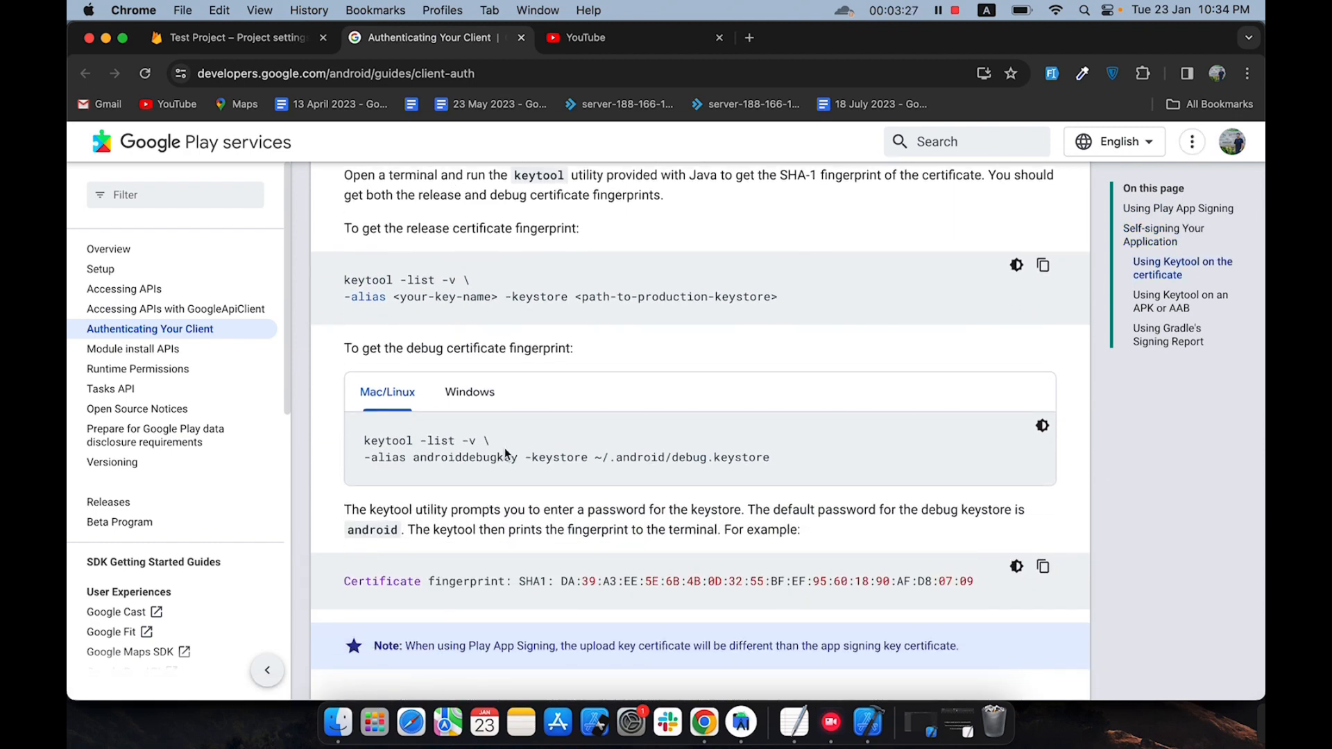
View the Windows variant of the debug keytool command, return to Mac/Linux, and copy the Mac/Linux command.
{"action": "left_click", "coordinate": [475, 408]}
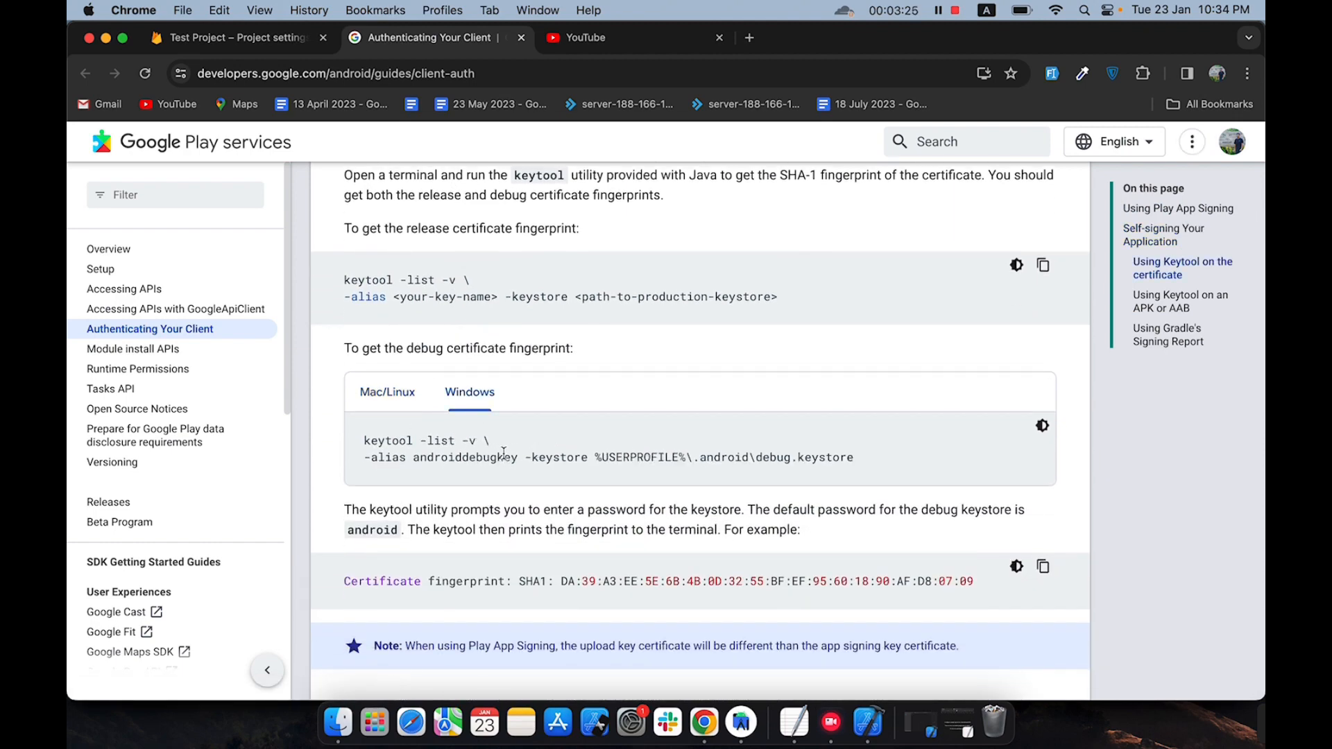
{"action": "left_click", "coordinate": [389, 394]}
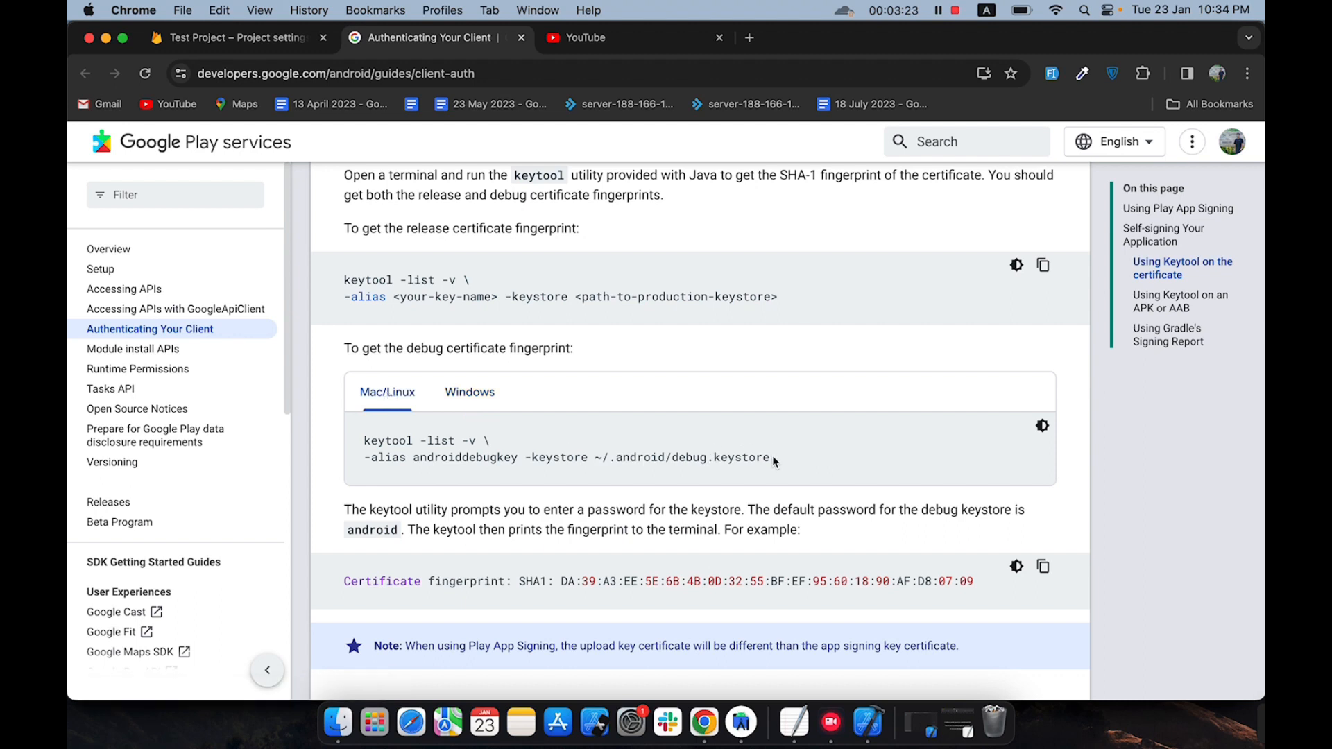
{"action": "left_click_drag", "start_coordinate": [769, 457], "coordinate": [364, 445]}
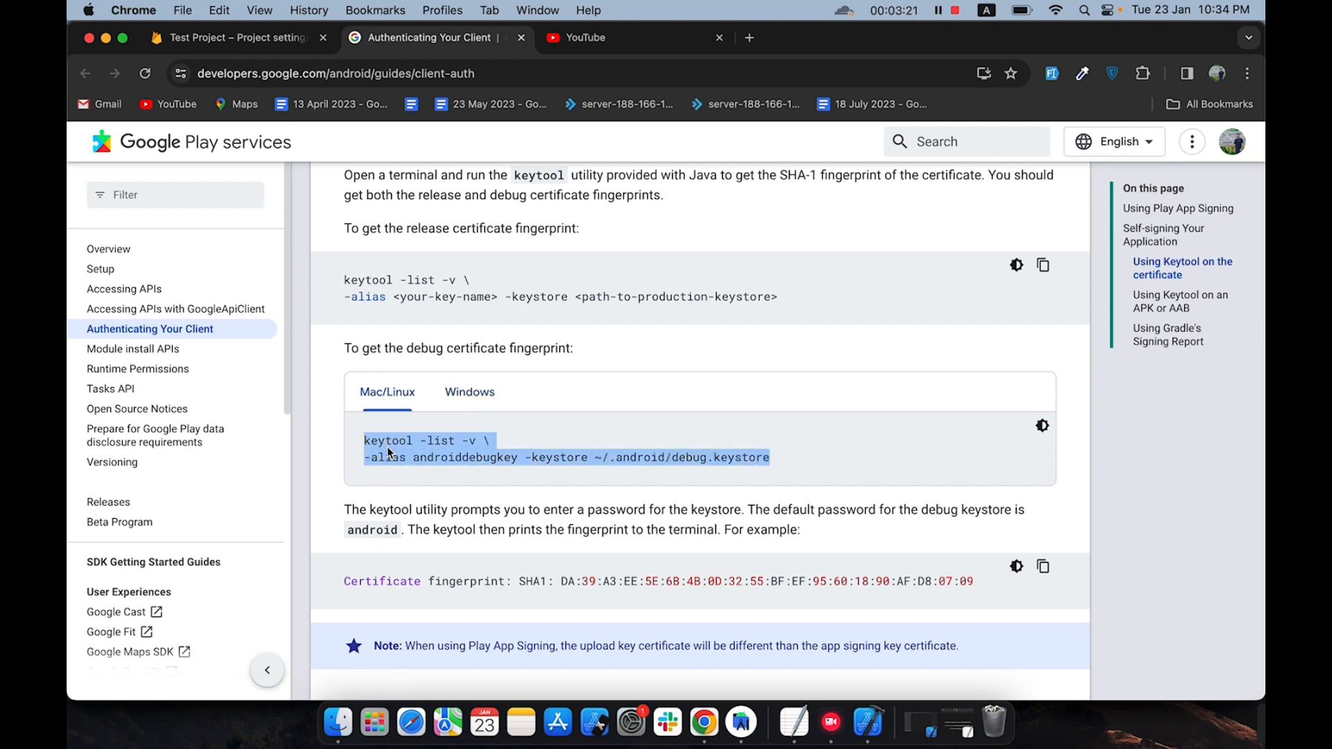
{"action": "right_click", "coordinate": [389, 453]}
{"action": "left_click", "coordinate": [402, 487]}
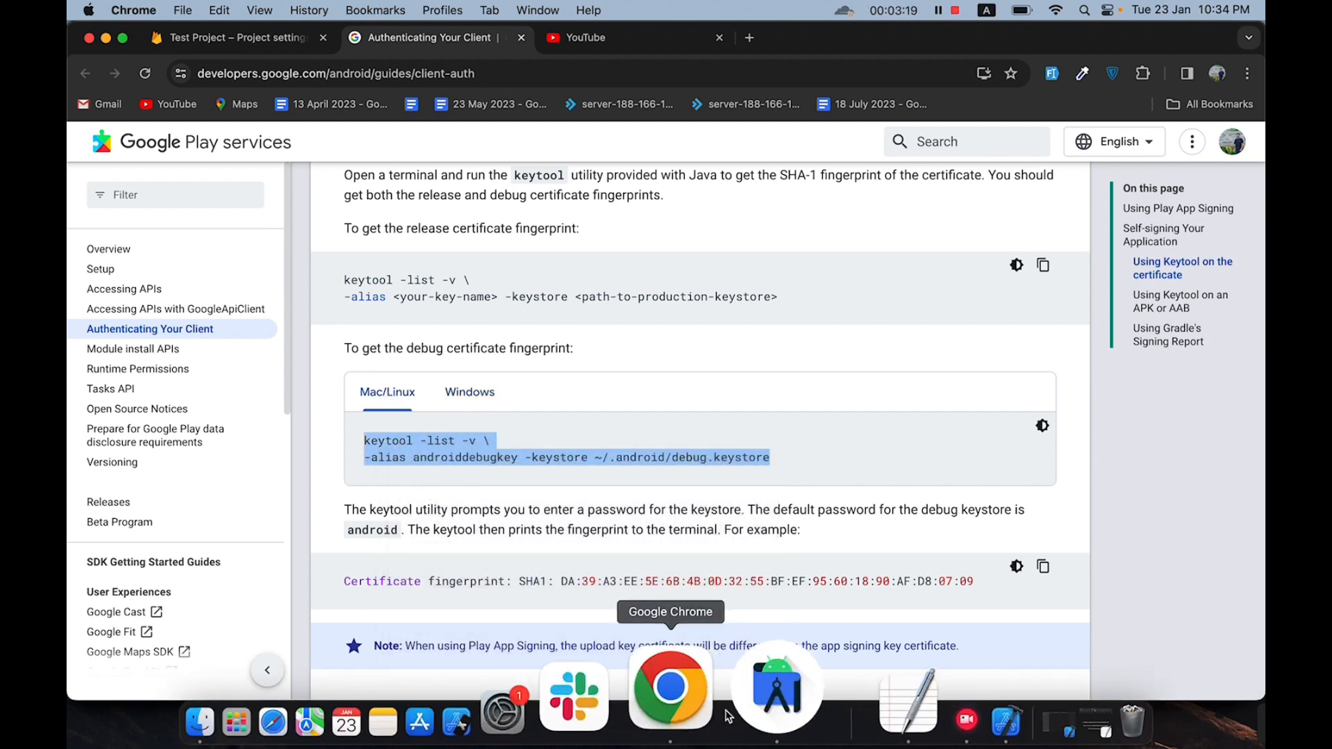
In Android Studio, open and enlarge the terminal, then paste and run keytool -list -v \ -alias androiddebugkey -keystore ~/.android/debug.keystore.
{"action": "left_click", "coordinate": [760, 701]}
{"action": "left_click", "coordinate": [426, 666]}
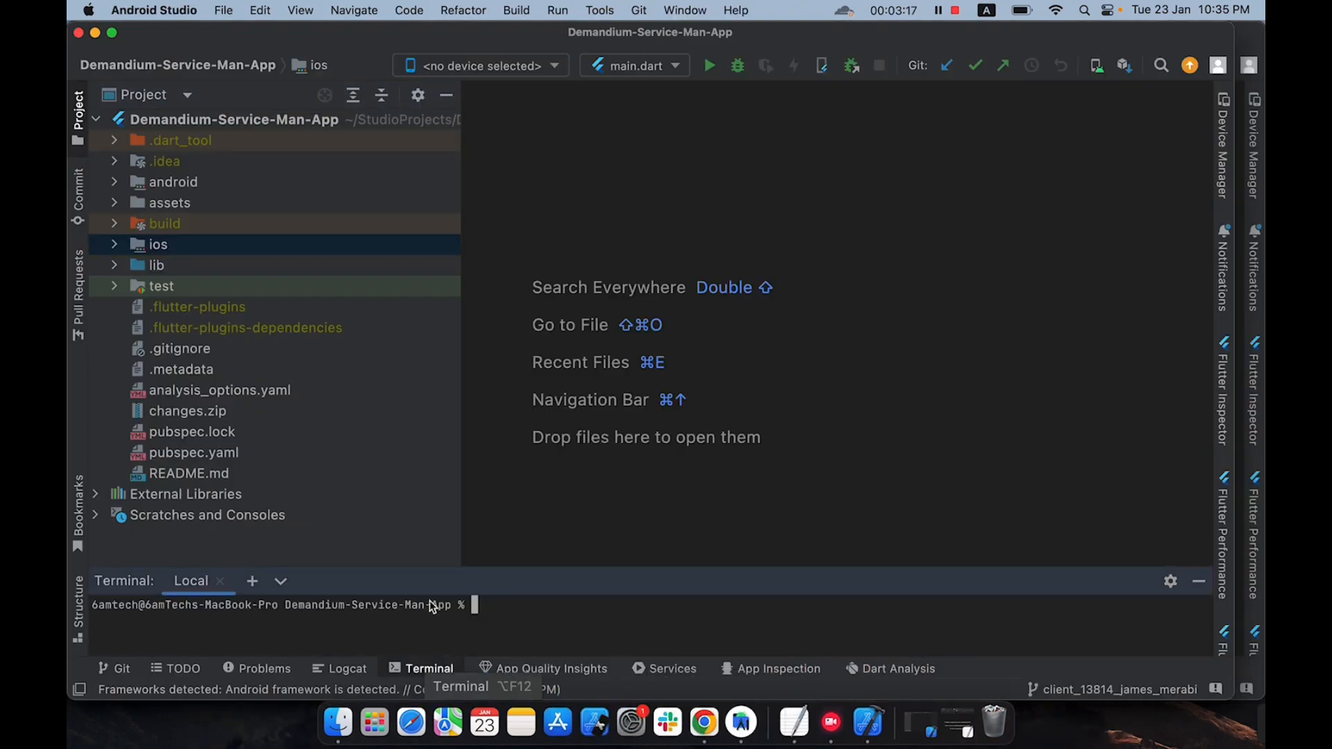
{"action": "left_click_drag", "start_coordinate": [435, 576], "coordinate": [451, 470]}
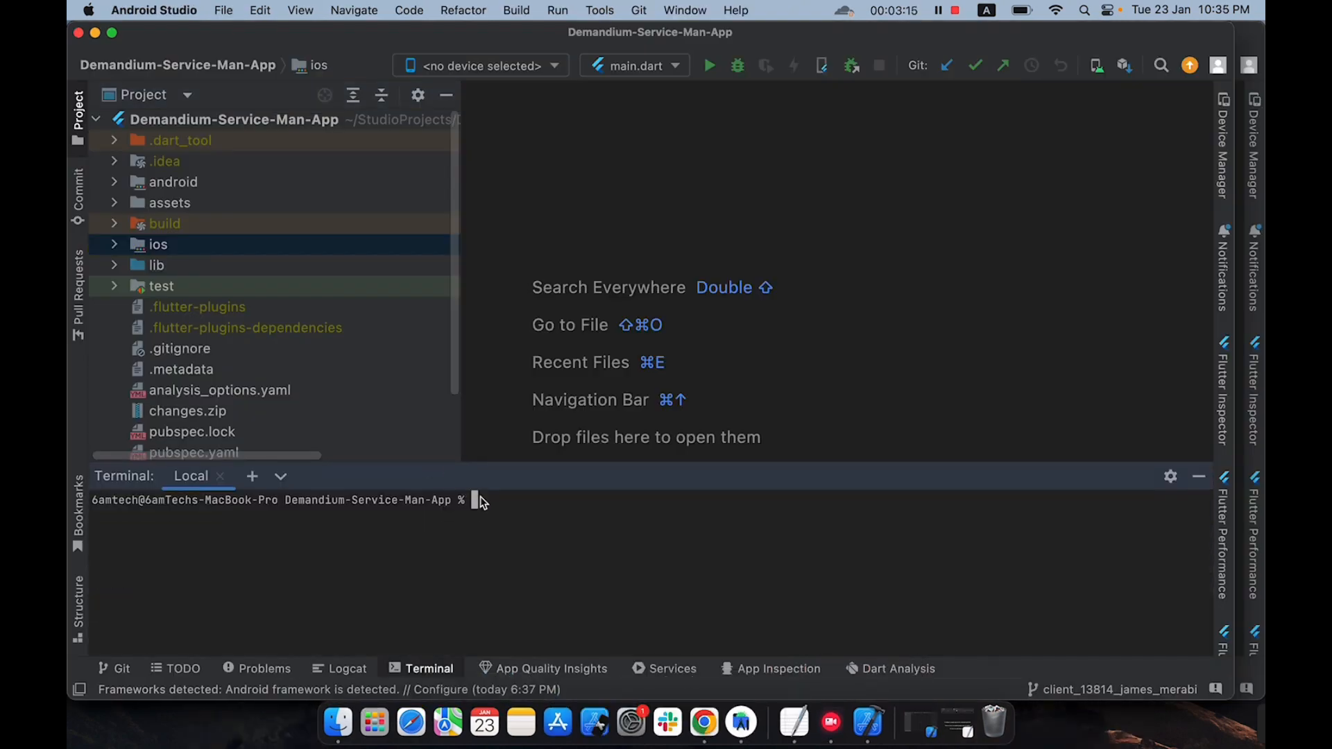
{"action": "right_click", "coordinate": [479, 501]}
{"action": "left_click", "coordinate": [508, 548]}
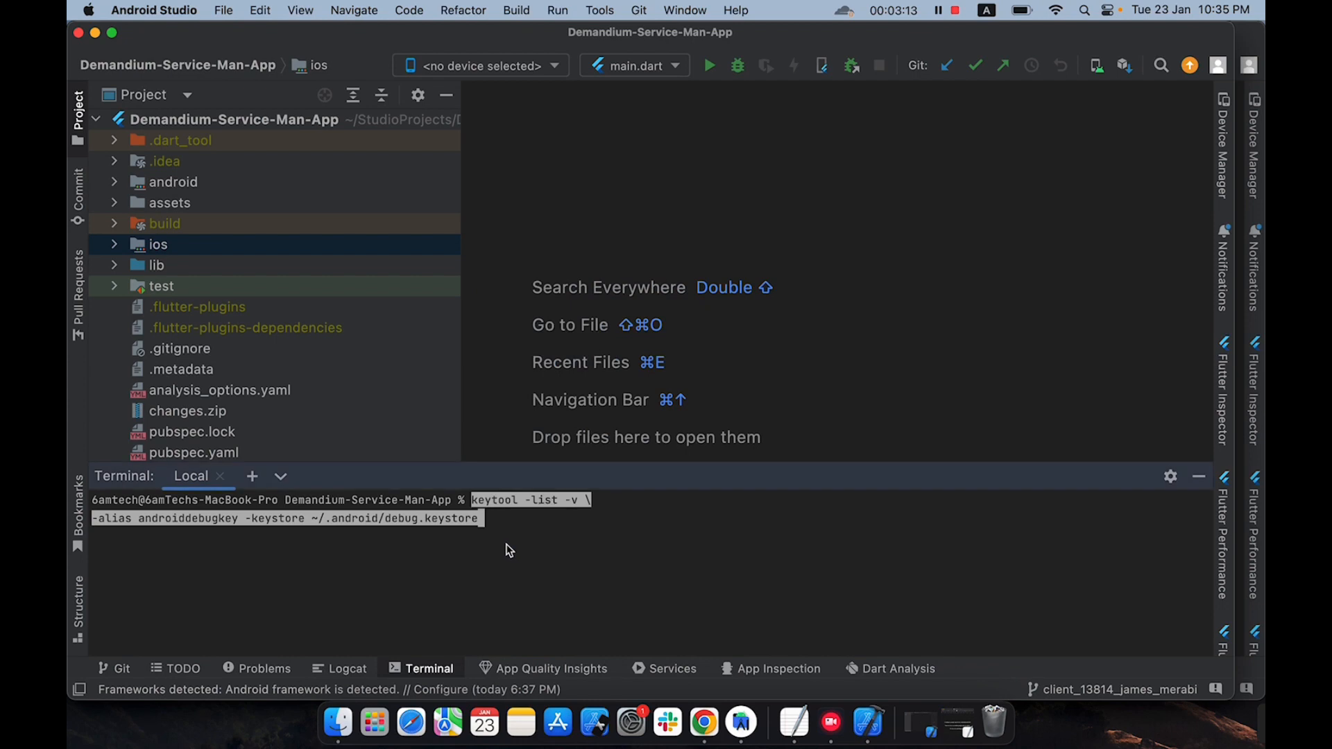
{"action": "key", "text": "Return"}
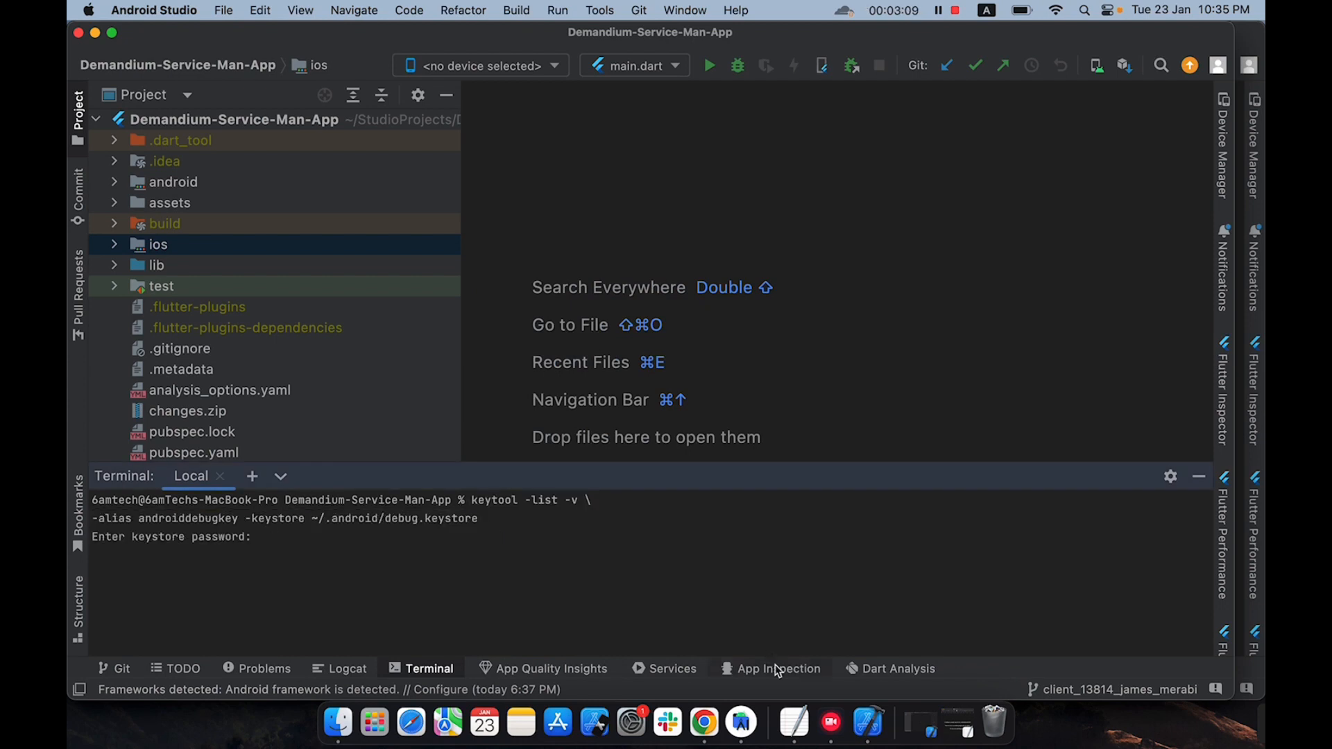
In the TextEdit note, add a line "It will ask the keystone password… the password will be" followed by the keystore password, and highlight that password.
{"action": "left_click", "coordinate": [795, 715]}
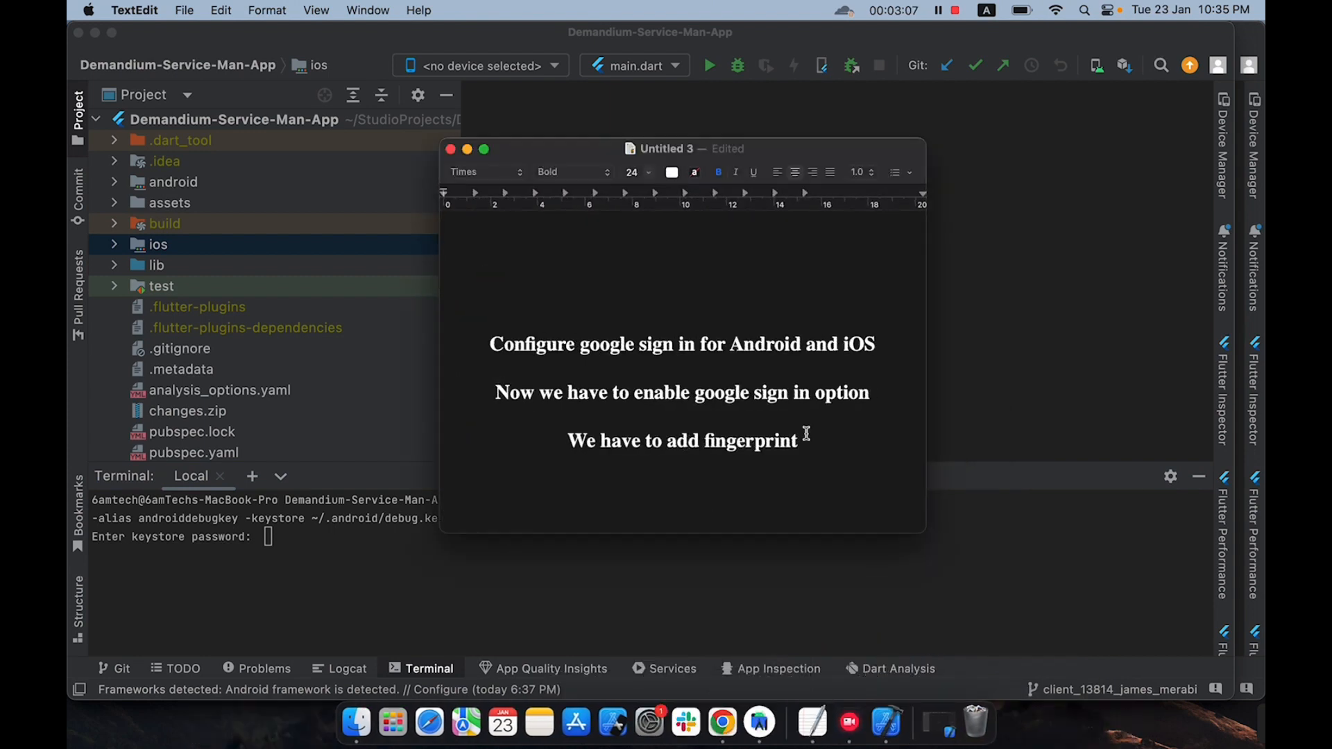
{"action": "key", "text": "Return"}
{"action": "type", "text": "It will ask the "}
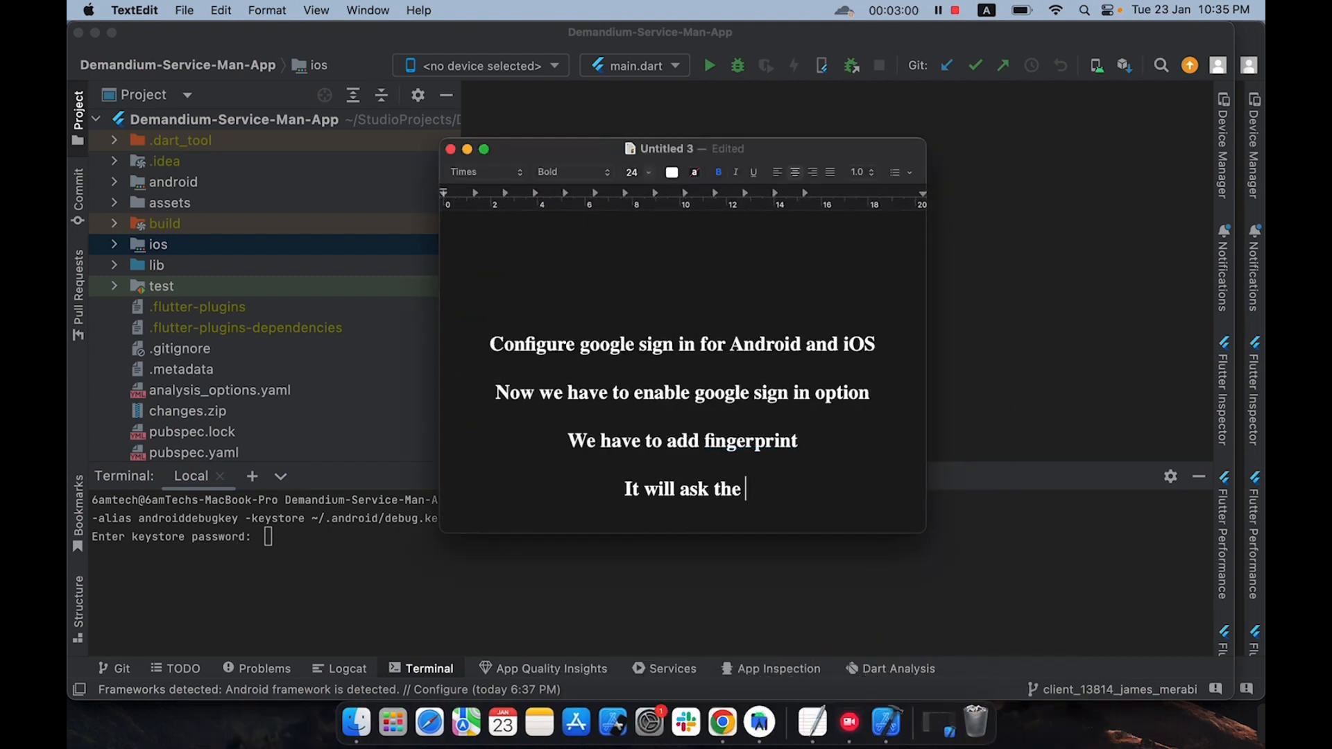
{"action": "type", "text": "keyt=sto"}
{"action": "key", "text": "BackSpace"}
{"action": "key", "text": "BackSpace"}
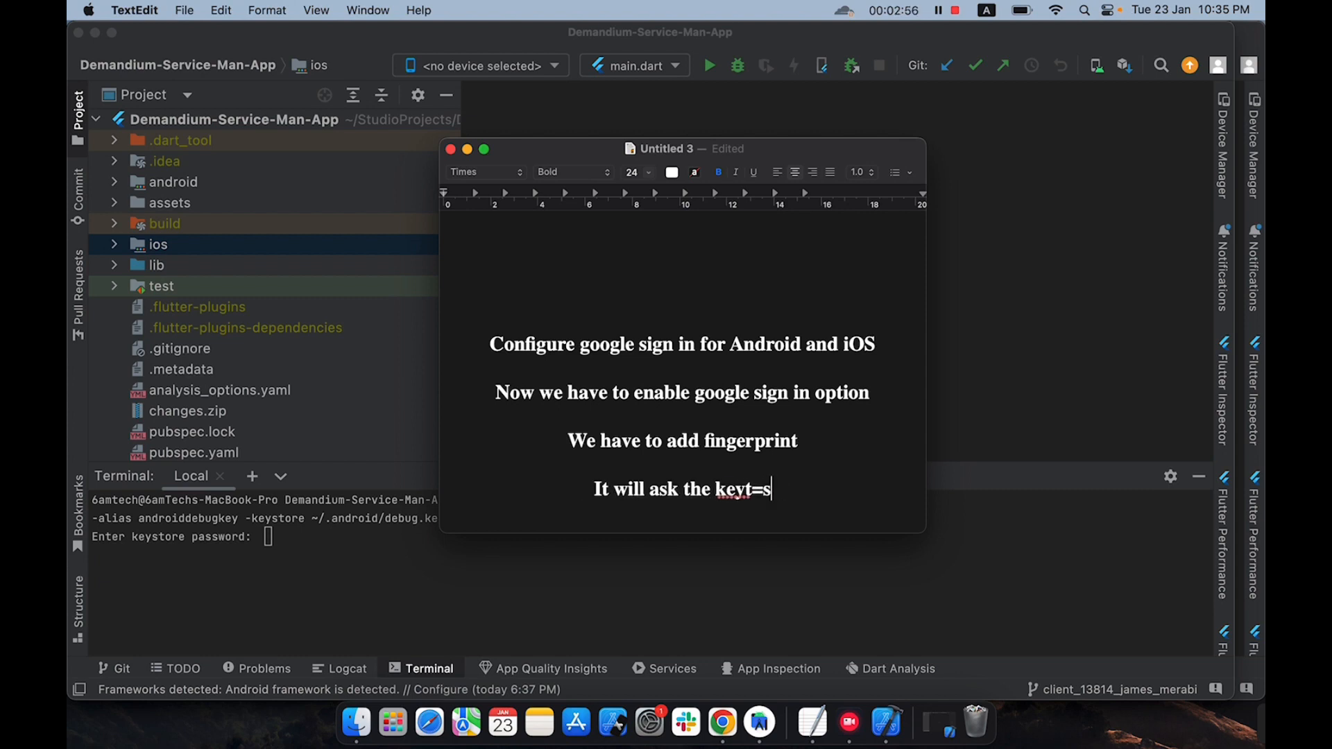
{"action": "key", "text": "BackSpace"}
{"action": "key", "text": "BackSpace"}
{"action": "key", "text": "BackSpace"}
{"action": "type", "text": "stor"}
{"action": "key", "text": "BackSpace"}
{"action": "type", "text": "ne pass"}
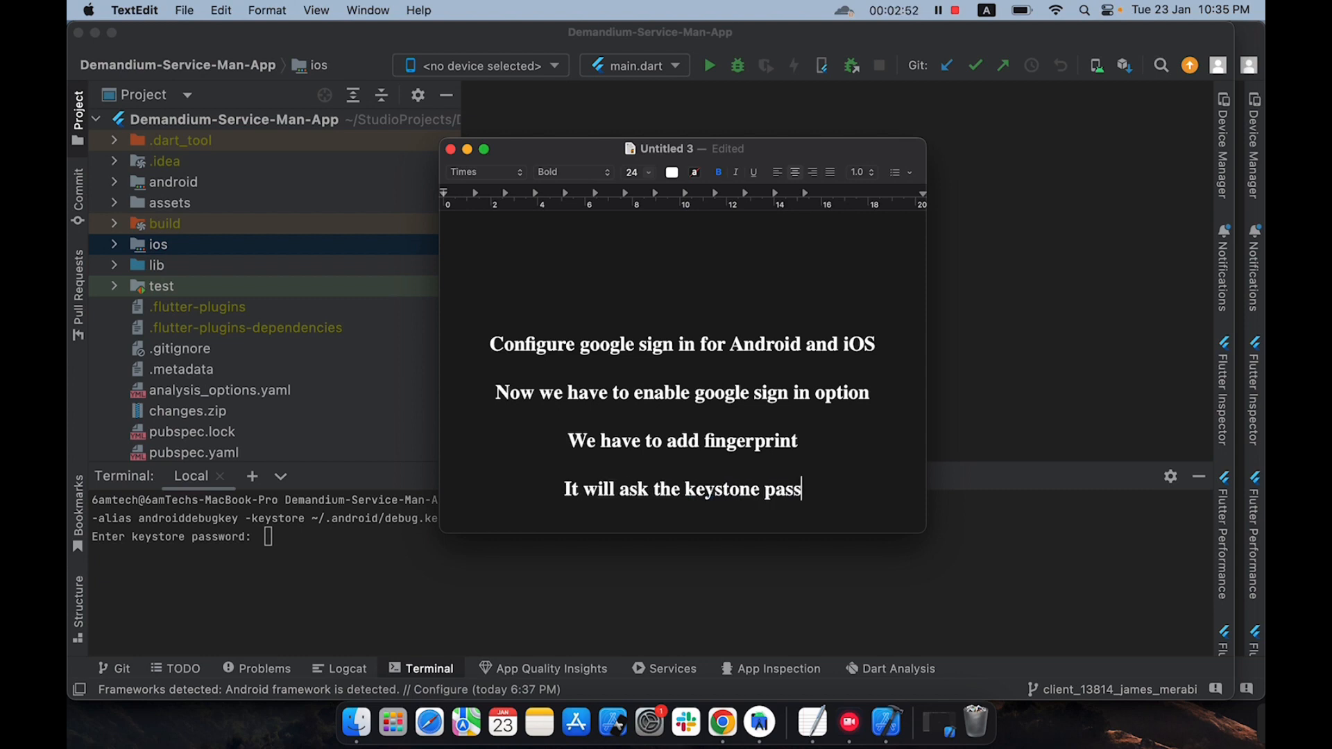
{"action": "type", "text": "word"}
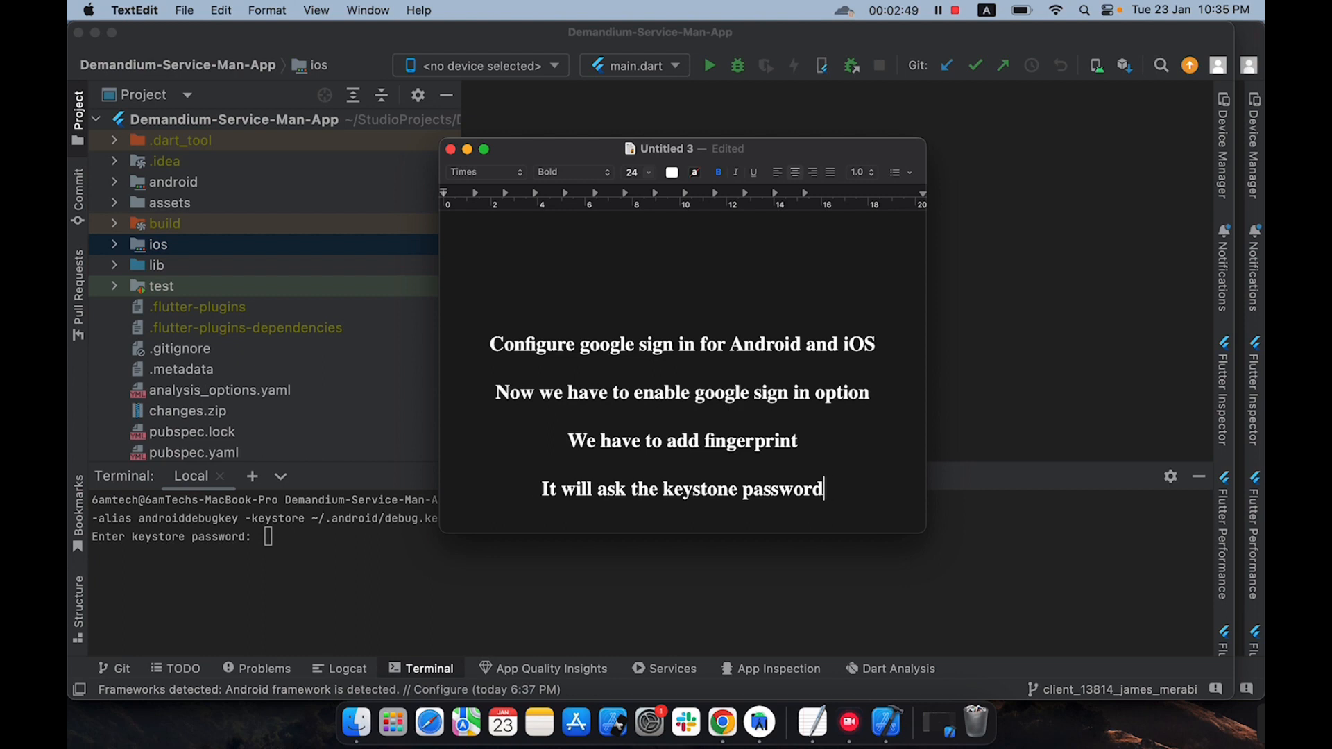
{"action": "type", "text": "… the password "}
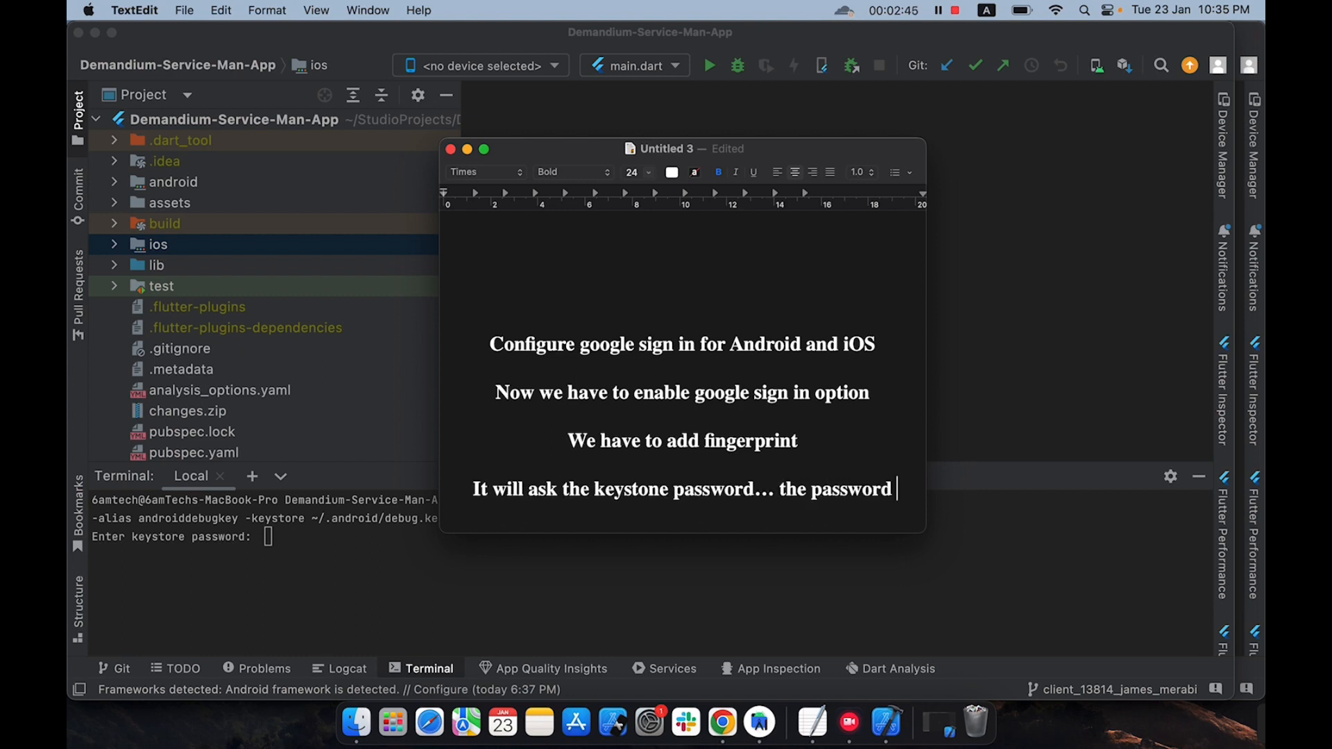
{"action": "type", "text": "will be android"}
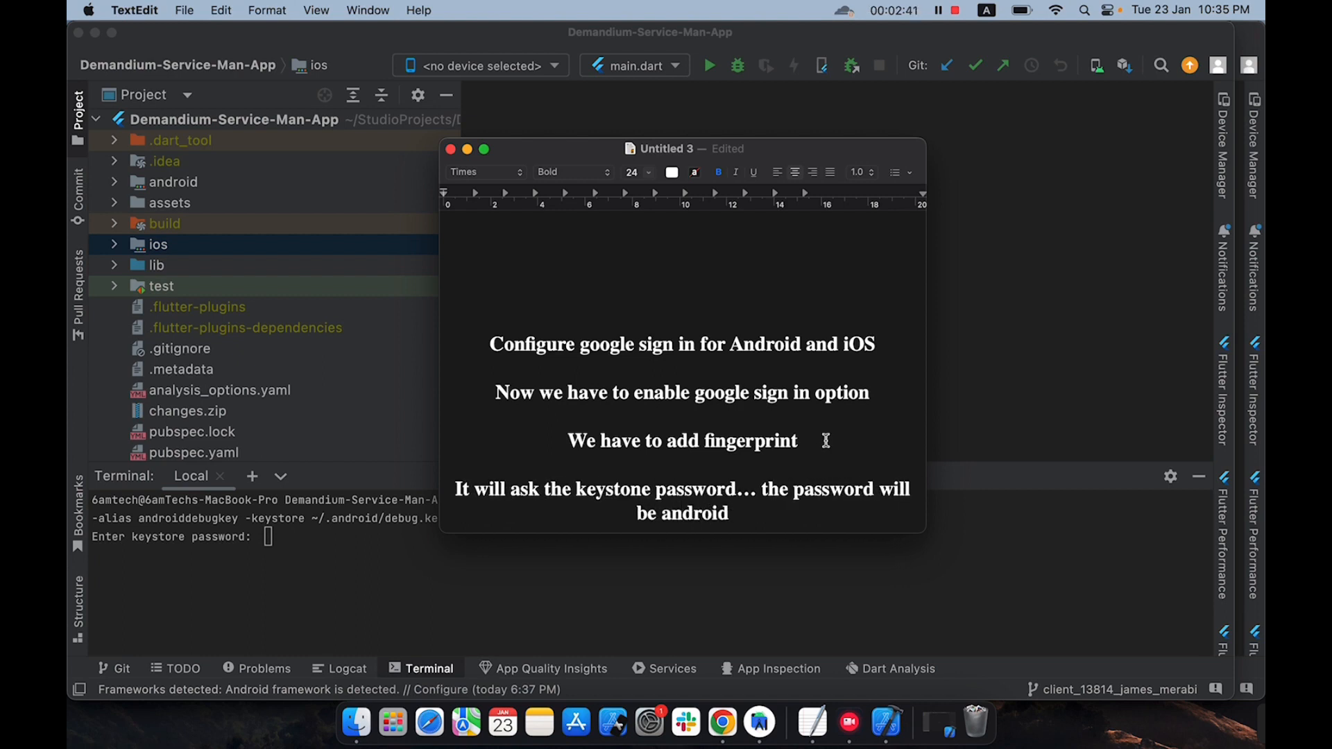
{"action": "left_click_drag", "start_coordinate": [734, 512], "coordinate": [664, 521]}
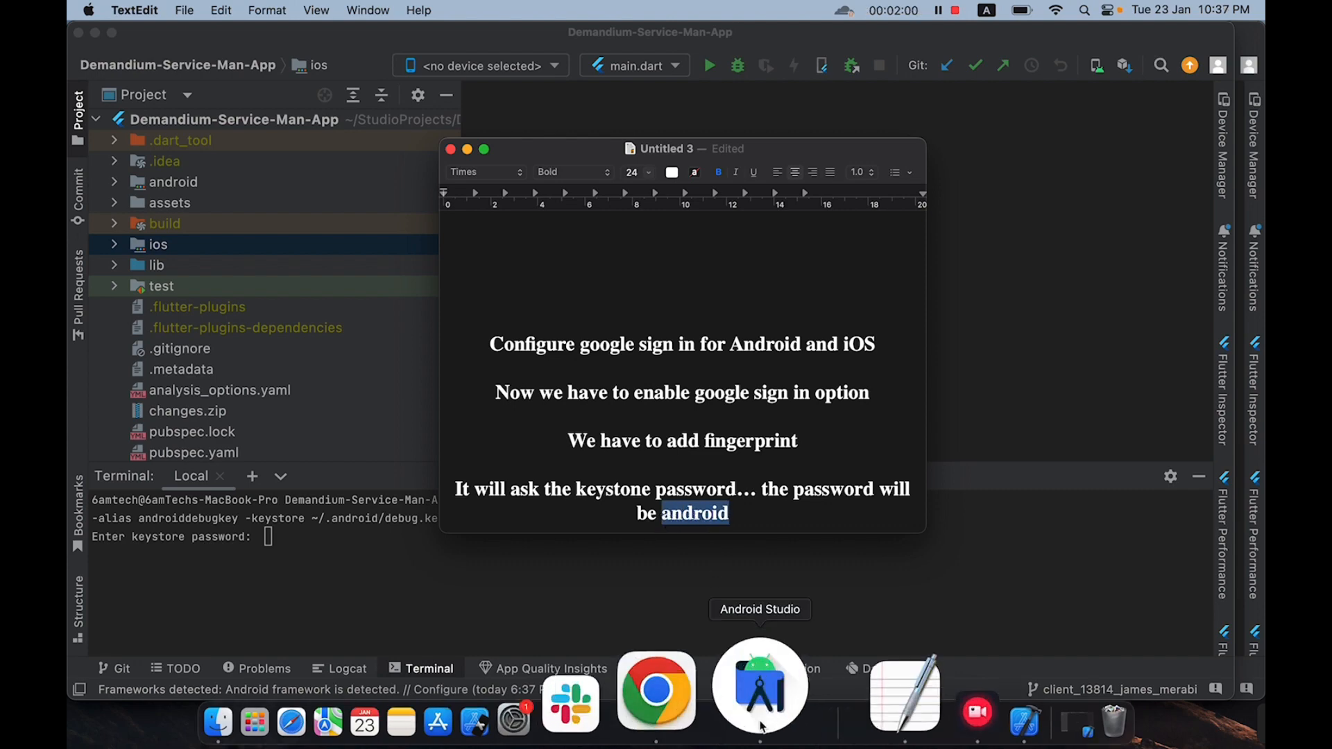
Return to Android Studio, submit the keystore password in the terminal, and enlarge the terminal area to show the certificate fingerprints.
{"action": "left_click", "coordinate": [690, 697]}
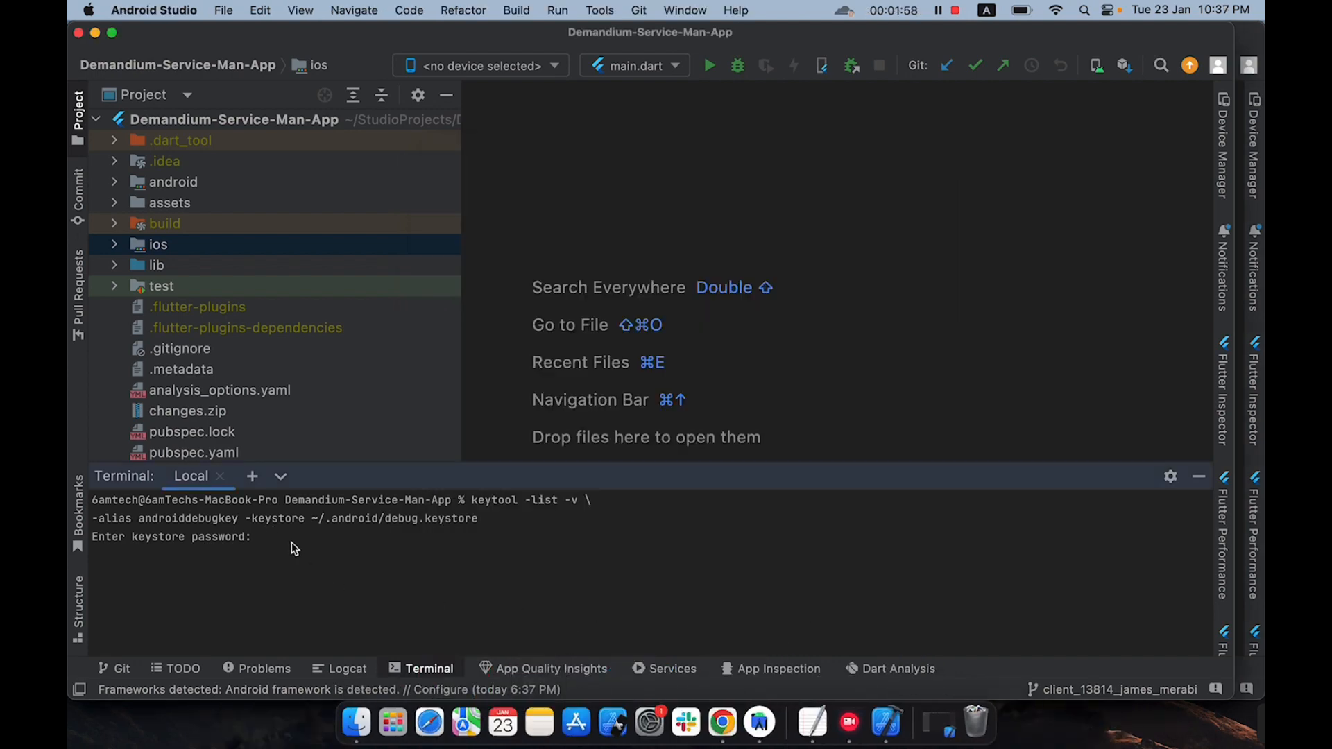
{"action": "key", "text": "Return"}
{"action": "left_click_drag", "start_coordinate": [406, 470], "coordinate": [513, 367]}
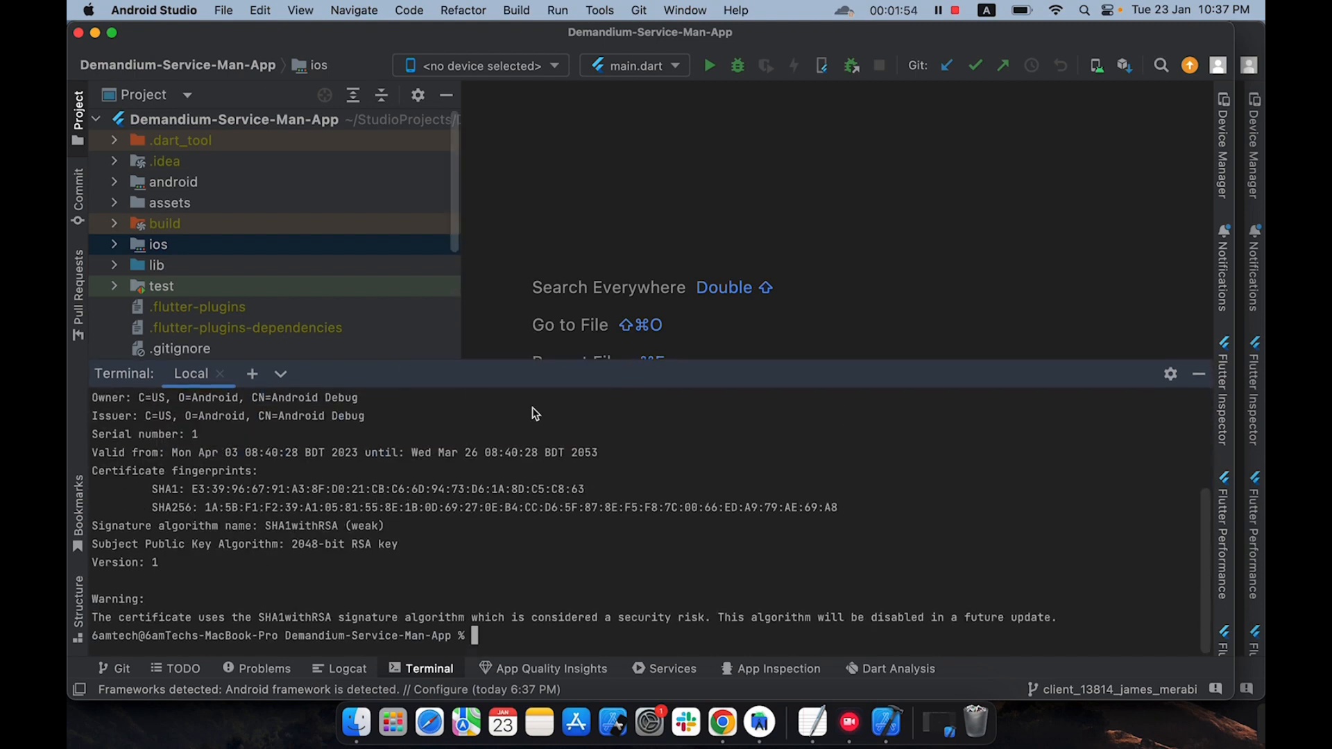
Copy the SHA1 certificate fingerprint from the keytool output.
{"action": "left_click_drag", "start_coordinate": [829, 501], "coordinate": [195, 489]}
{"action": "key", "text": "super+c"}
{"action": "left_click_drag", "start_coordinate": [590, 489], "coordinate": [217, 491]}
{"action": "right_click", "coordinate": [198, 490]}
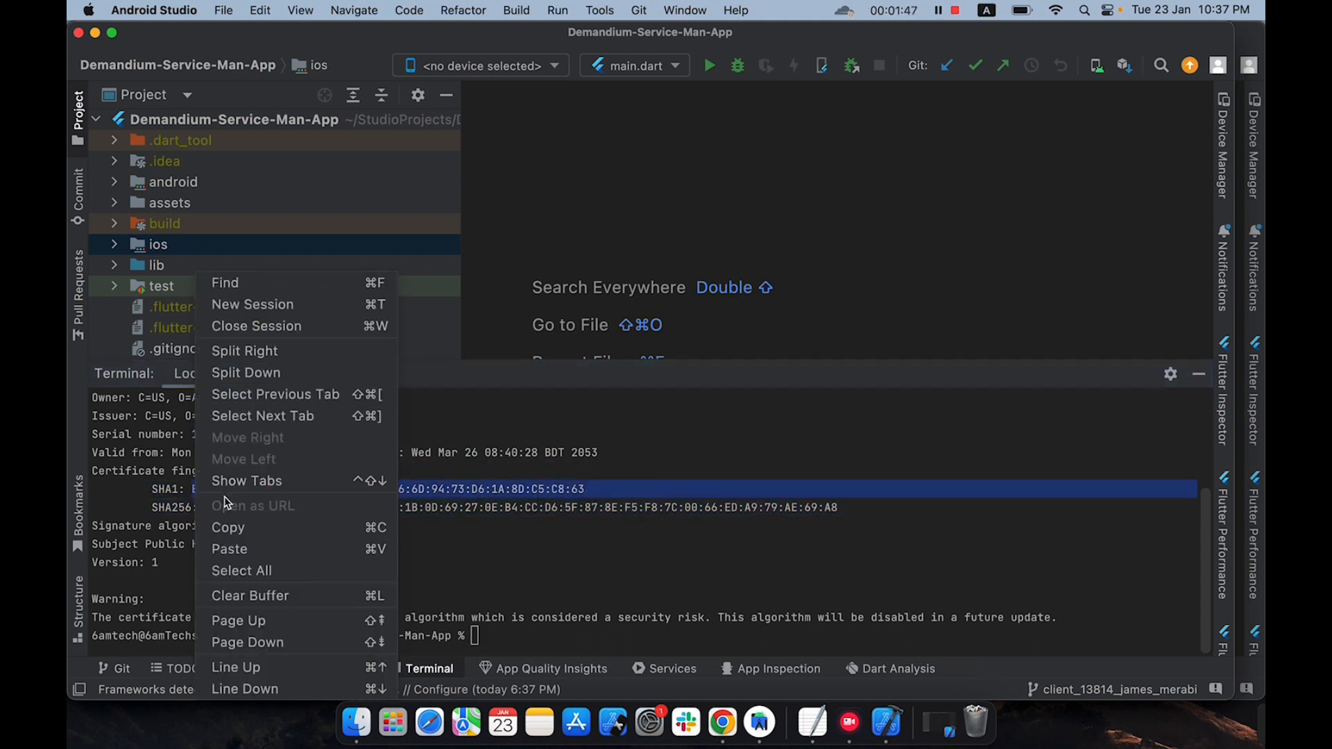
{"action": "left_click", "coordinate": [230, 526]}
In Chrome, add the copied SHA1 fingerprint to My User App in the Firebase project settings and save it.
{"action": "left_click", "coordinate": [721, 722]}
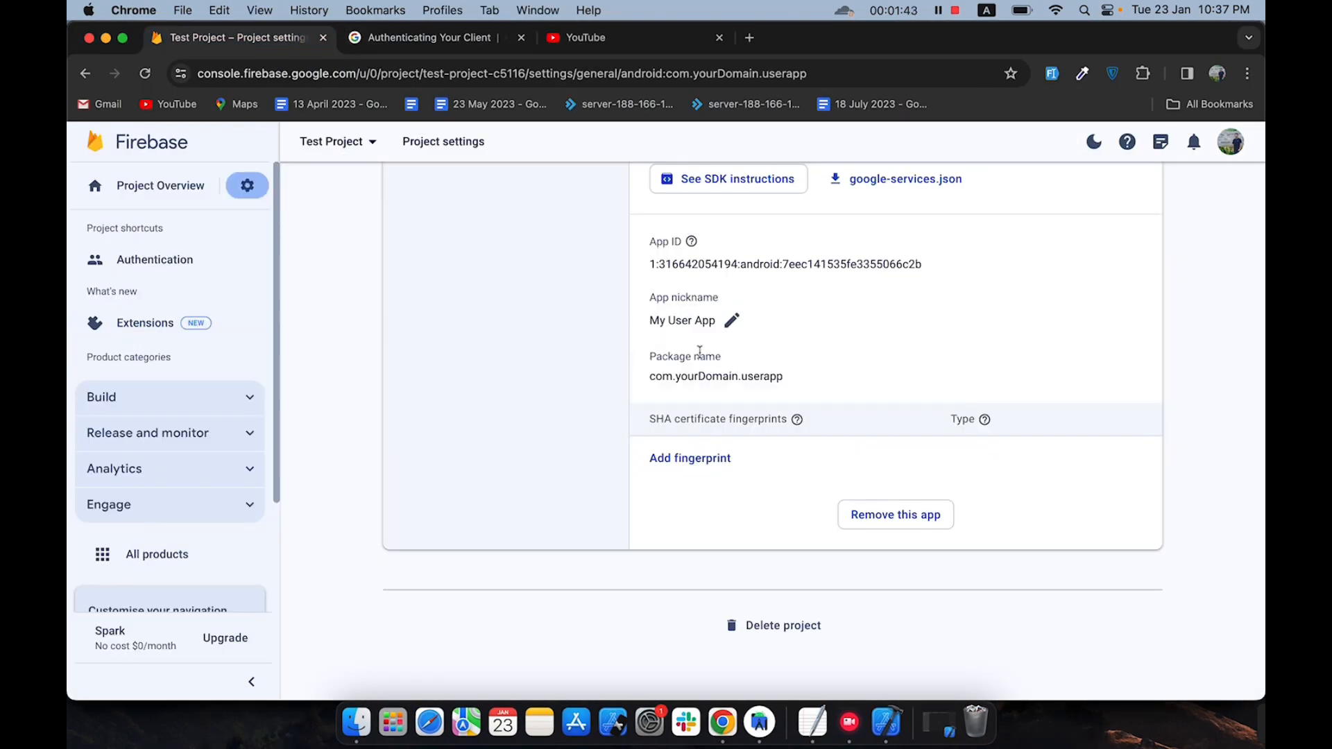
{"action": "left_click", "coordinate": [696, 460]}
{"action": "right_click", "coordinate": [681, 488]}
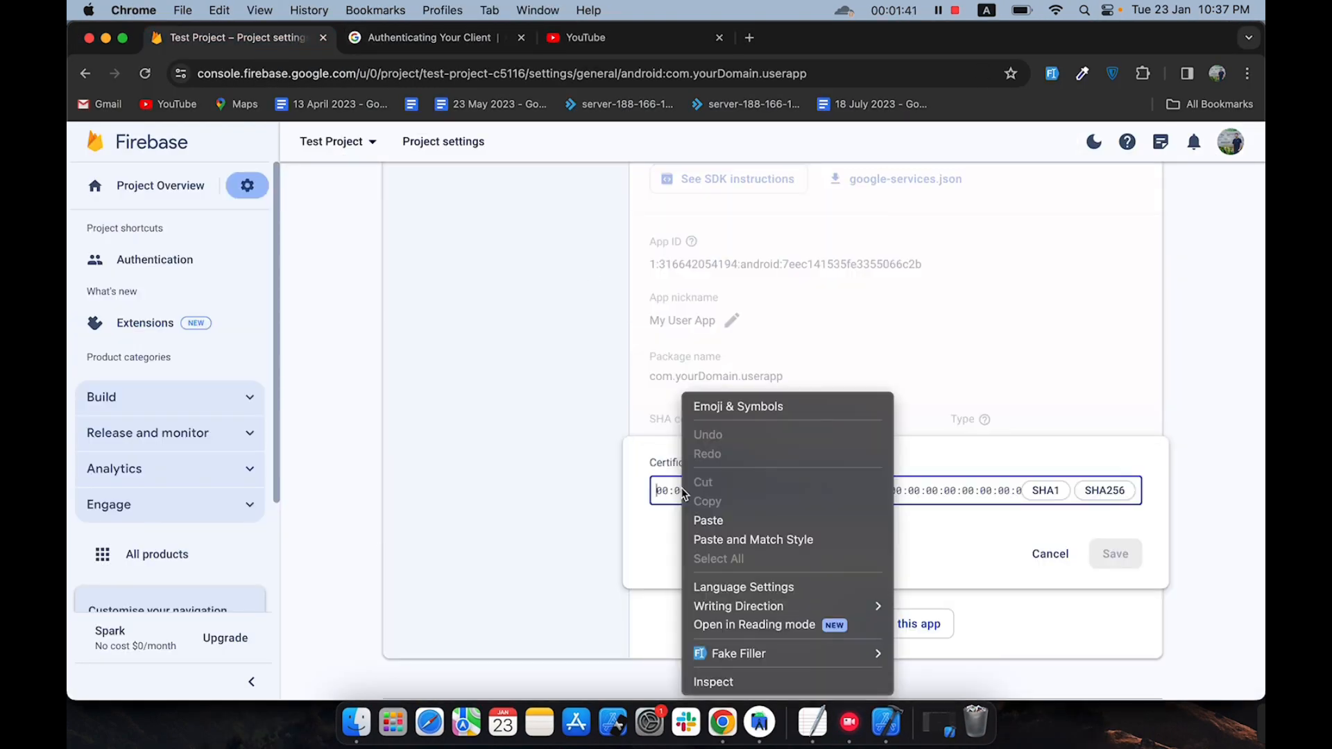
{"action": "left_click", "coordinate": [717, 522]}
{"action": "left_click", "coordinate": [1116, 555]}
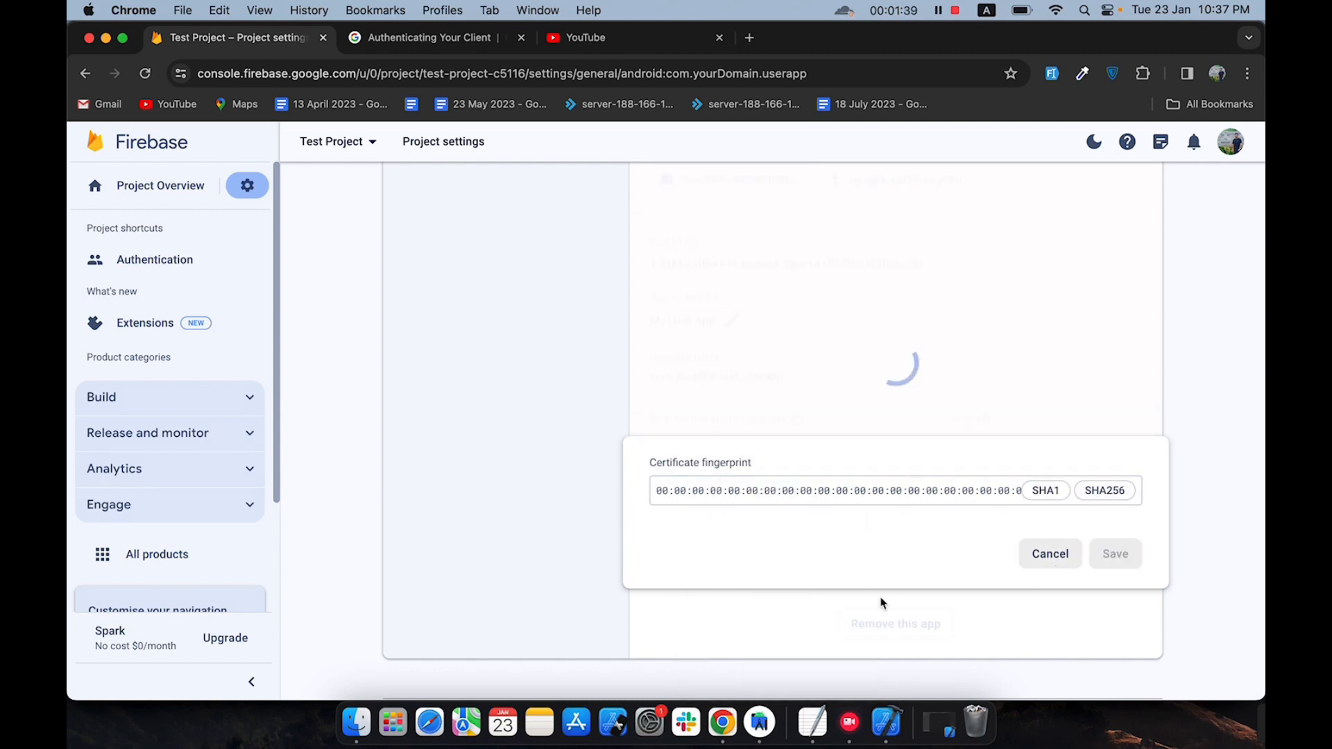
Switch to Android Studio and copy the SHA256 certificate fingerprint from the terminal output.
{"action": "left_click", "coordinate": [757, 712]}
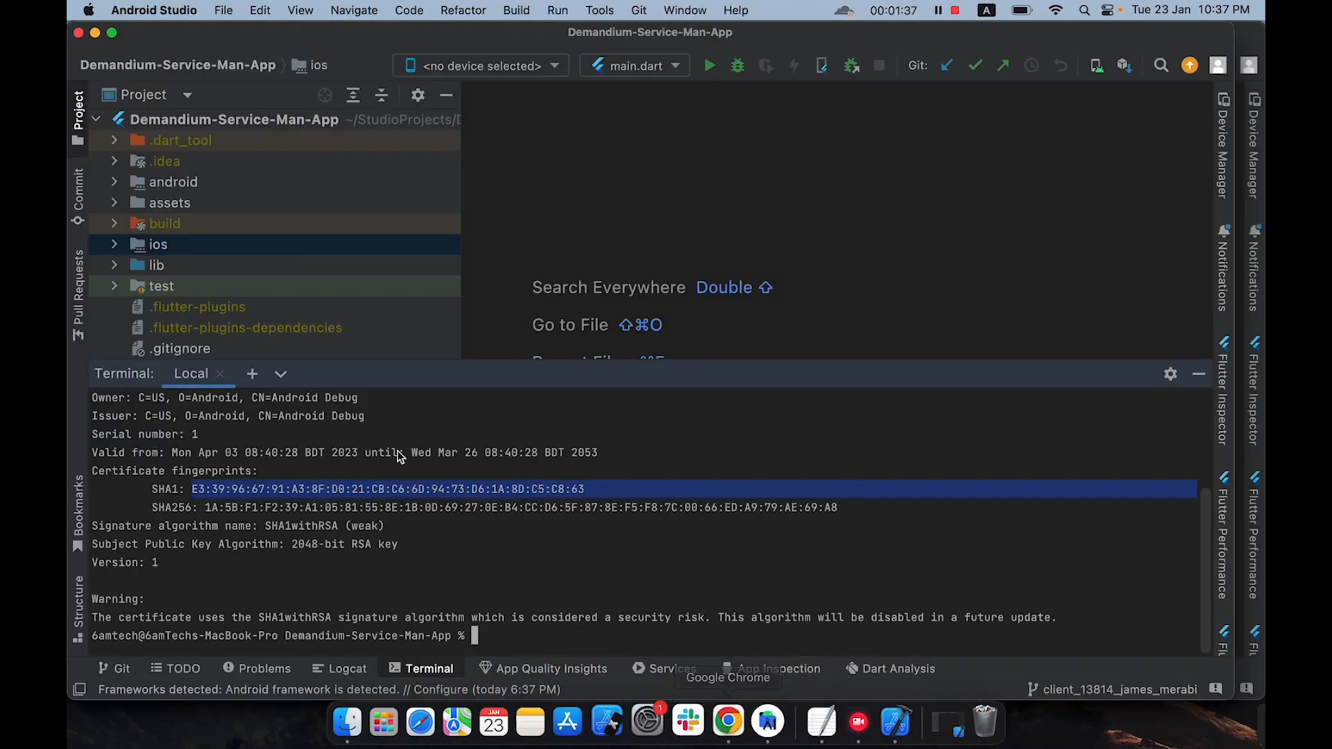
{"action": "left_click", "coordinate": [428, 548]}
{"action": "left_click_drag", "start_coordinate": [204, 508], "coordinate": [796, 507]}
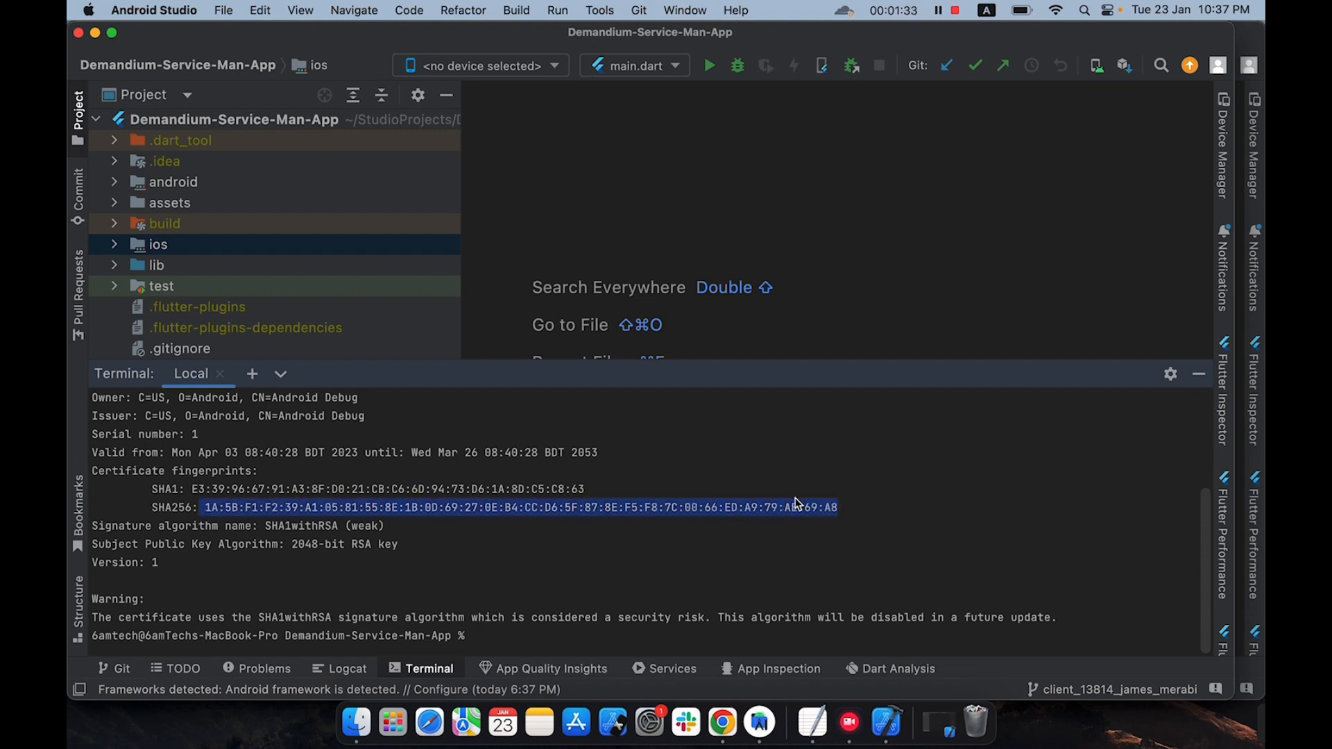
{"action": "right_click", "coordinate": [725, 514]}
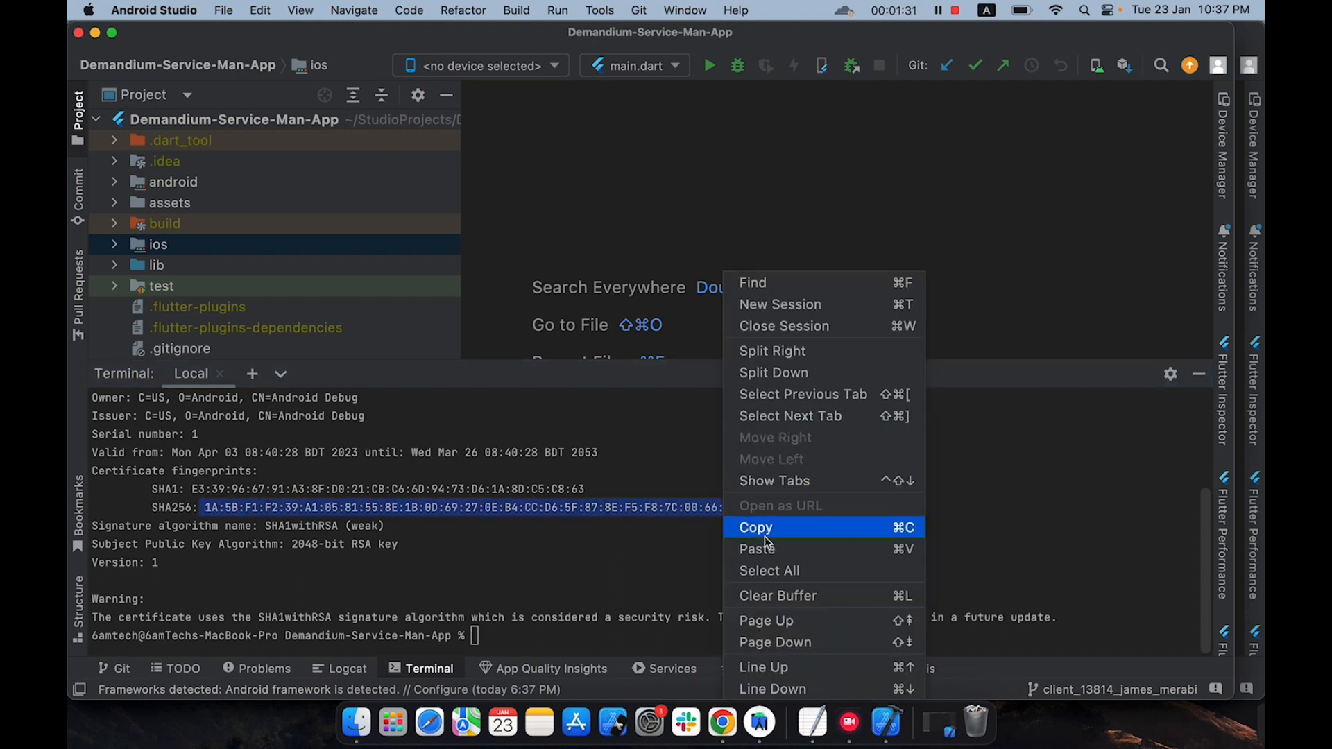
{"action": "left_click", "coordinate": [765, 535]}
Back in Chrome, add the copied SHA256 value as another certificate fingerprint for My User App and save it.
{"action": "left_click", "coordinate": [722, 723]}
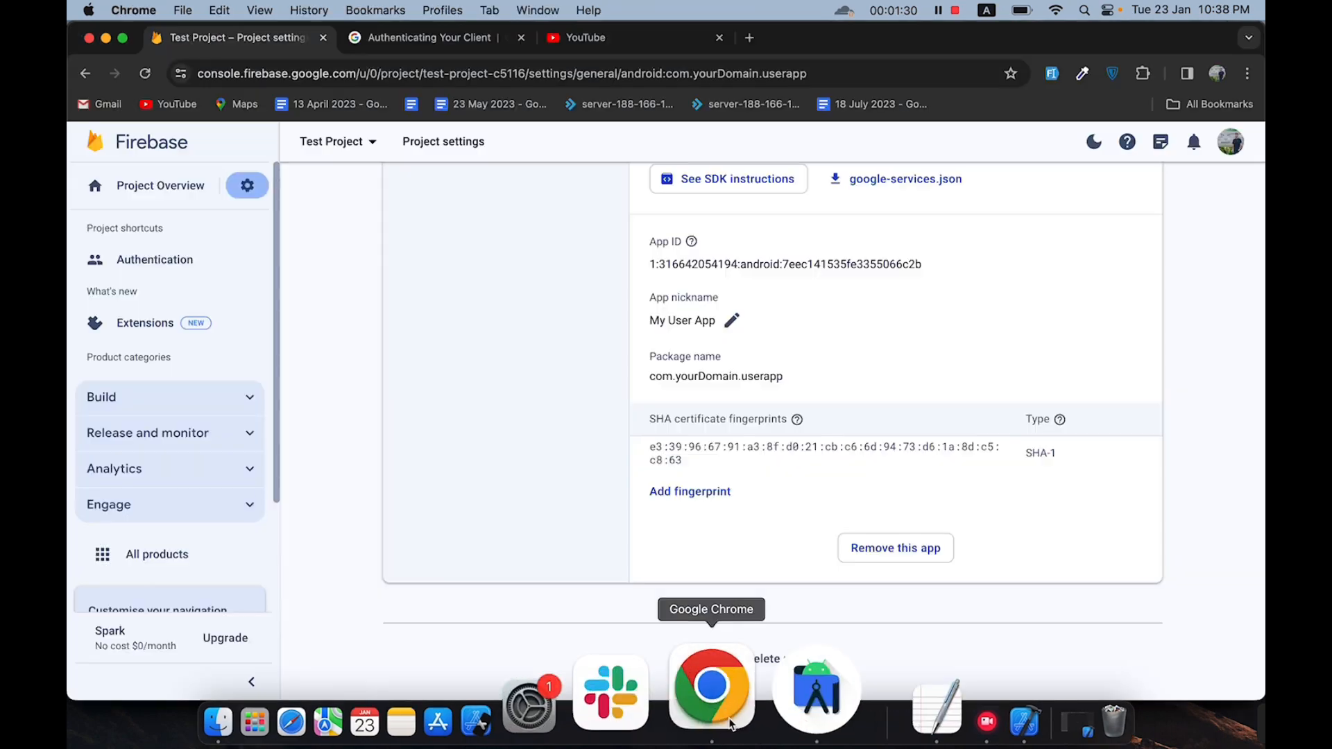
{"action": "left_click", "coordinate": [696, 494]}
{"action": "right_click", "coordinate": [677, 525]}
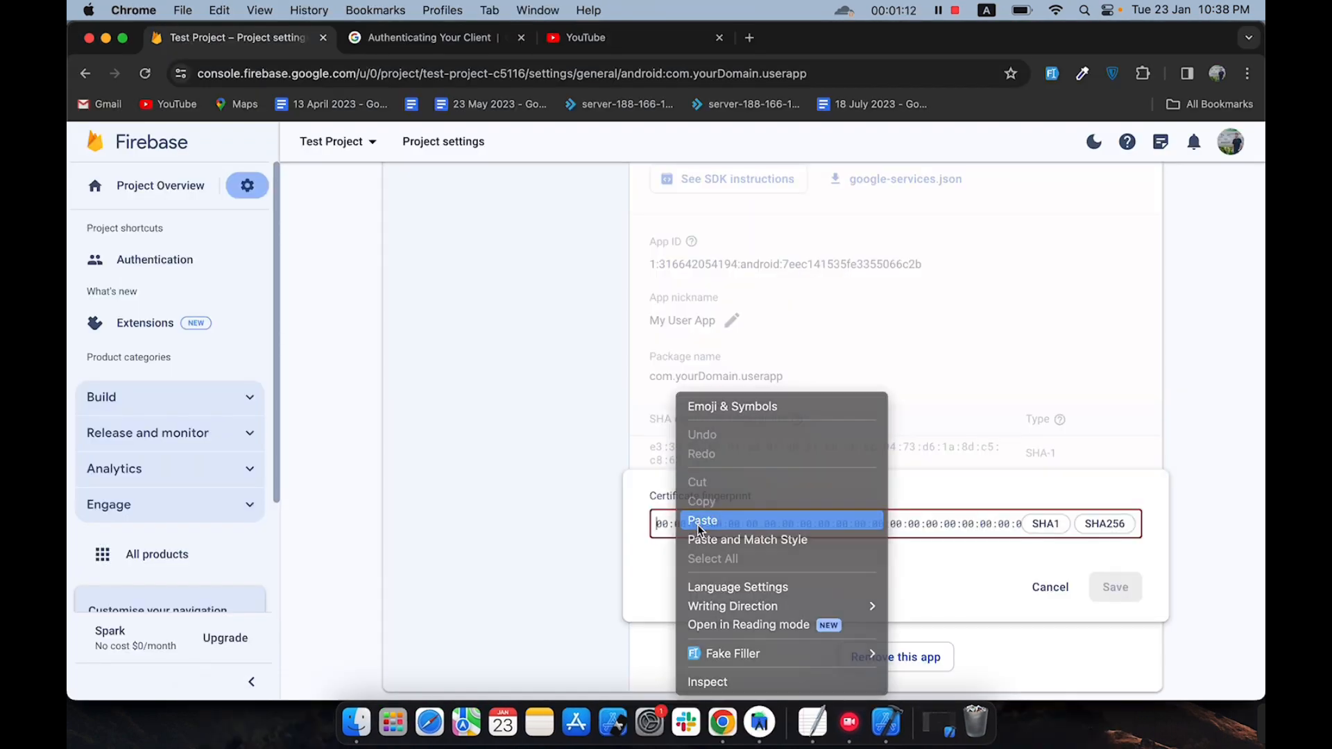
{"action": "left_click", "coordinate": [701, 525]}
{"action": "left_click", "coordinate": [1096, 589]}
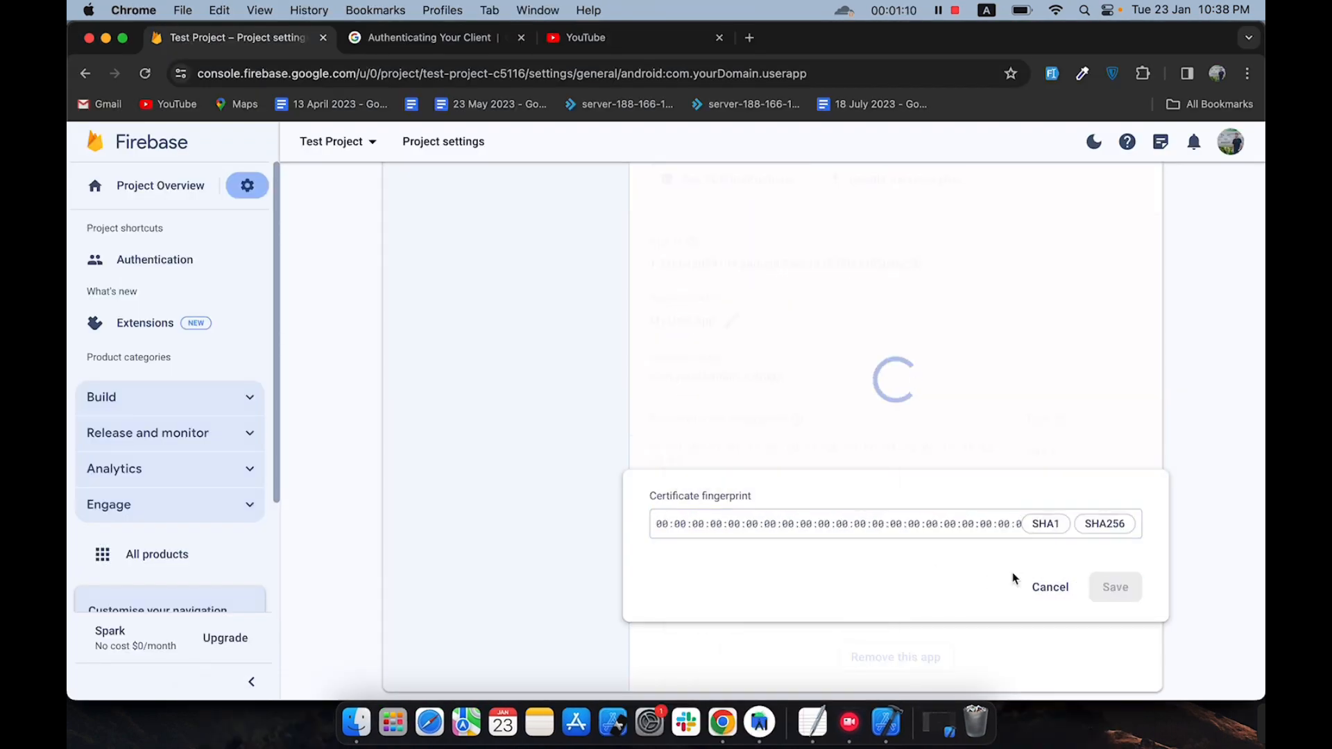
Add the line "That's all for android setup now we will setup for ios" at the end of the TextEdit note, followed by a blank line.
{"action": "left_click", "coordinate": [812, 722]}
{"action": "key", "text": "Right"}
{"action": "key", "text": "Return"}
{"action": "key", "text": "Return"}
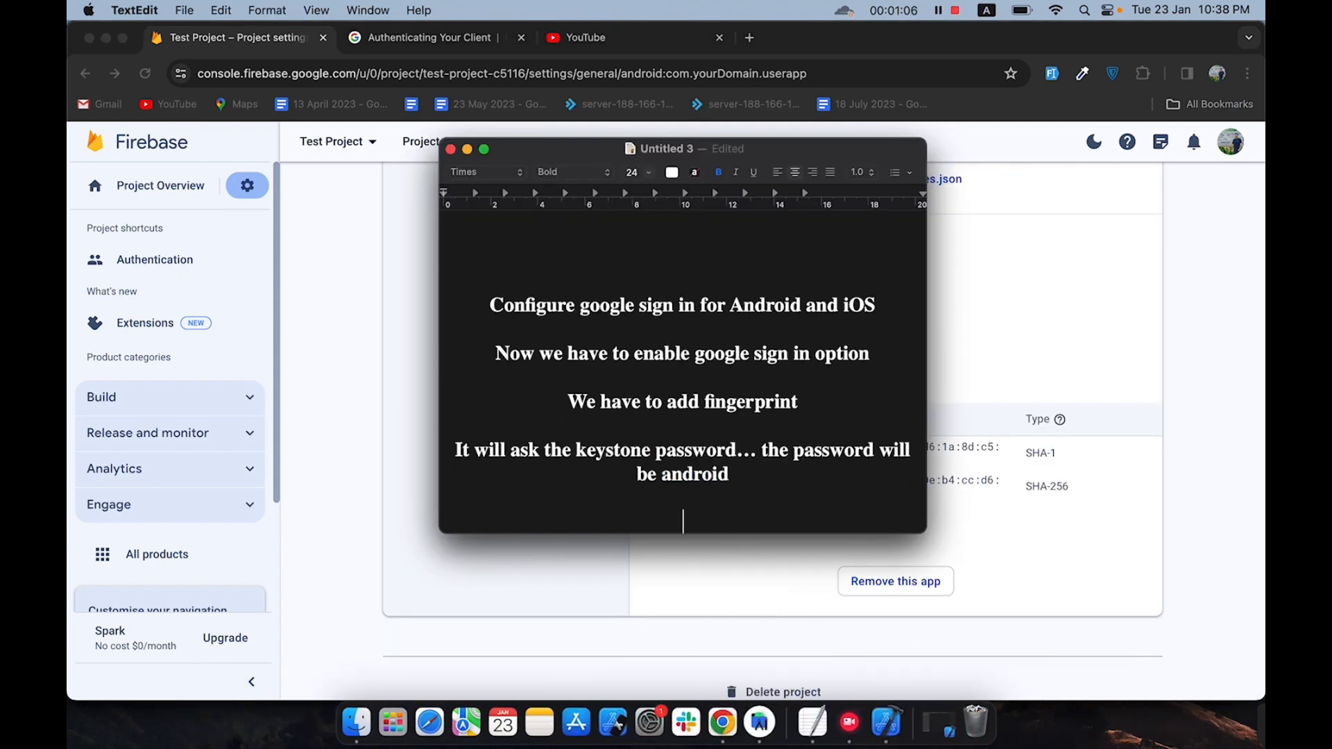
{"action": "type", "text": "That's all fo"}
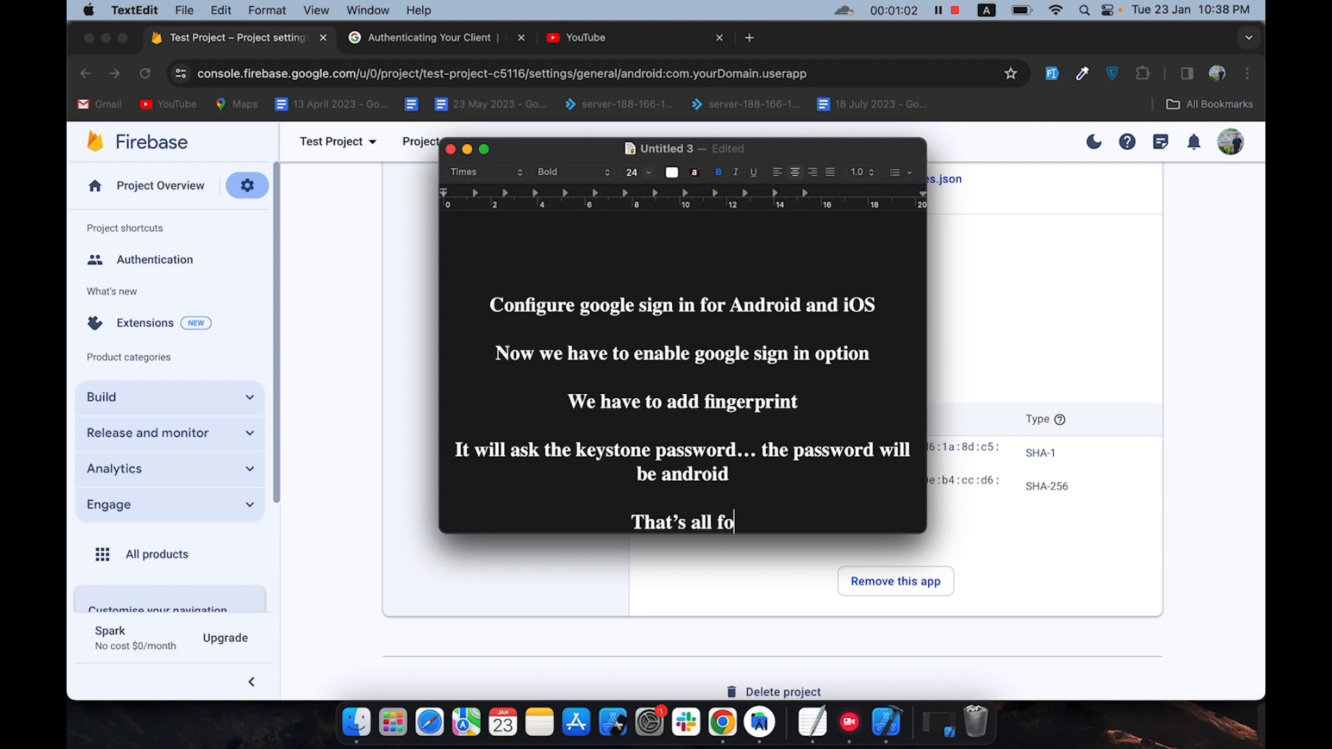
{"action": "type", "text": "r android setu"}
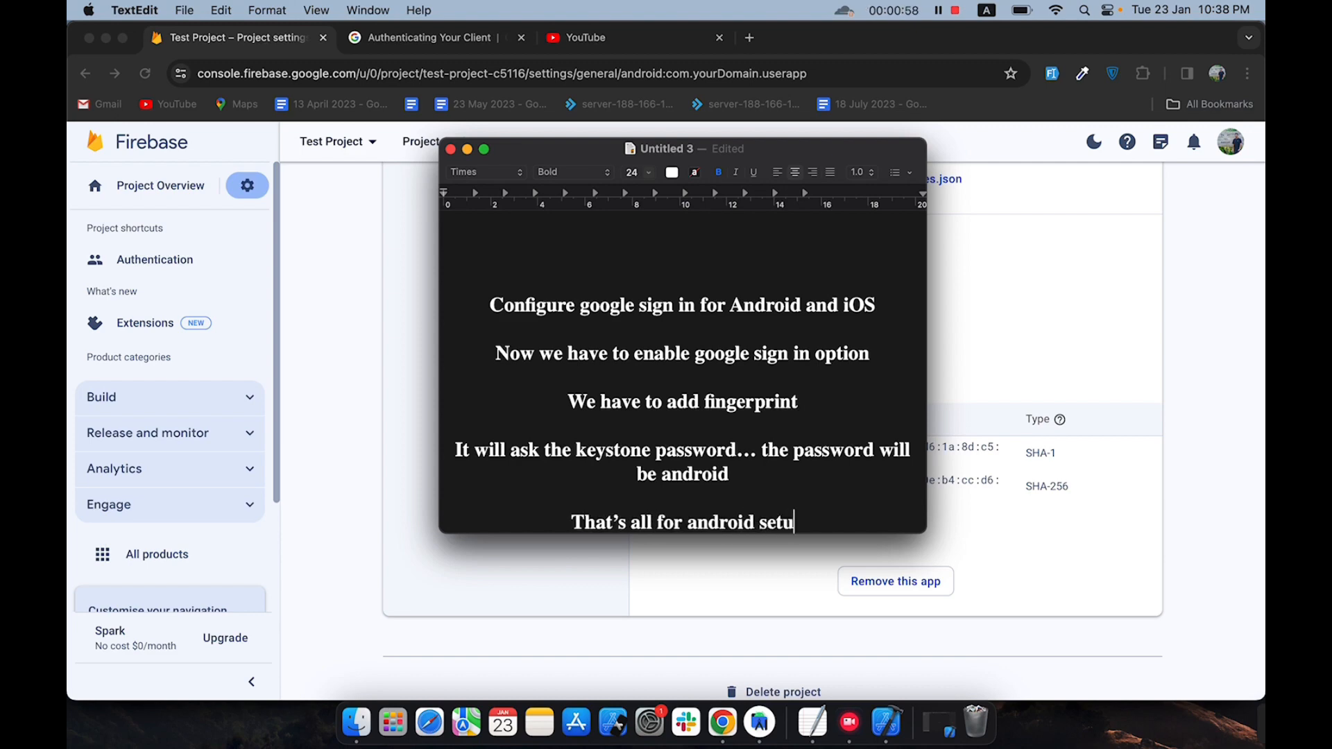
{"action": "type", "text": "p now we will"}
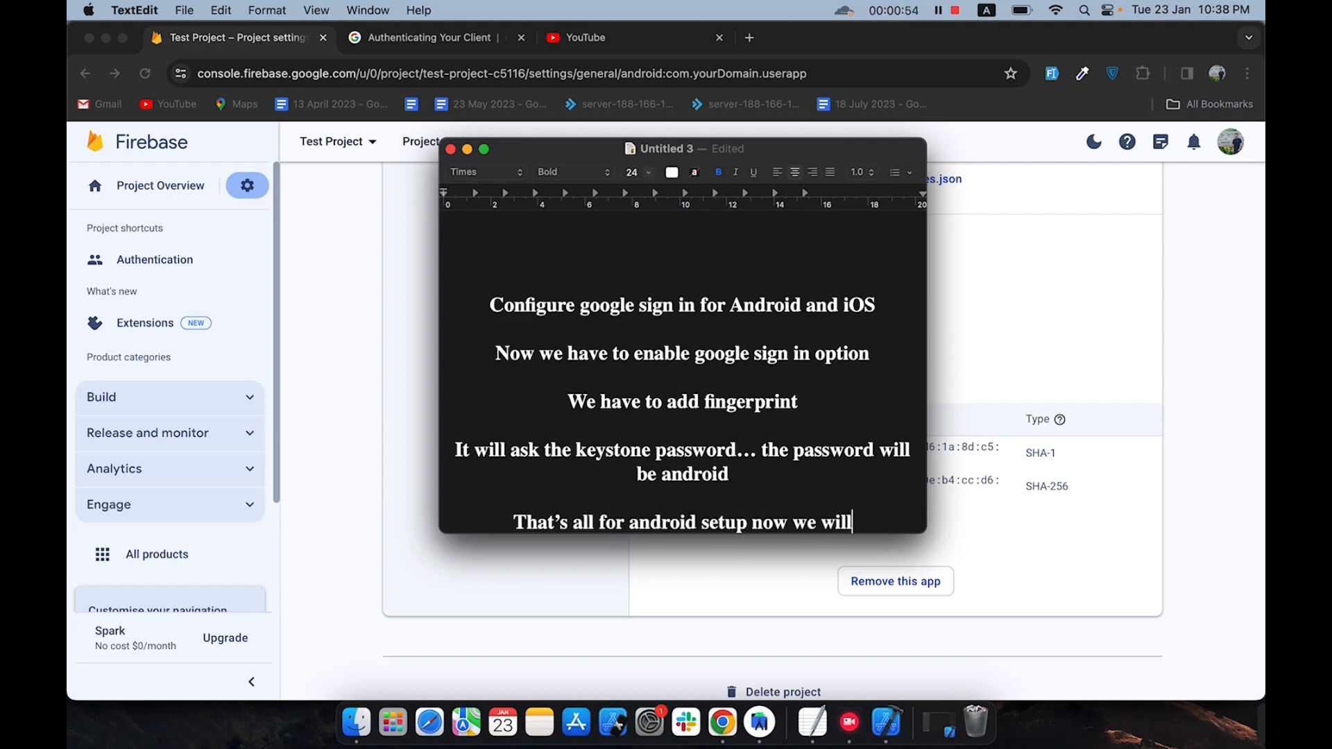
{"action": "type", "text": " setup for iOS"}
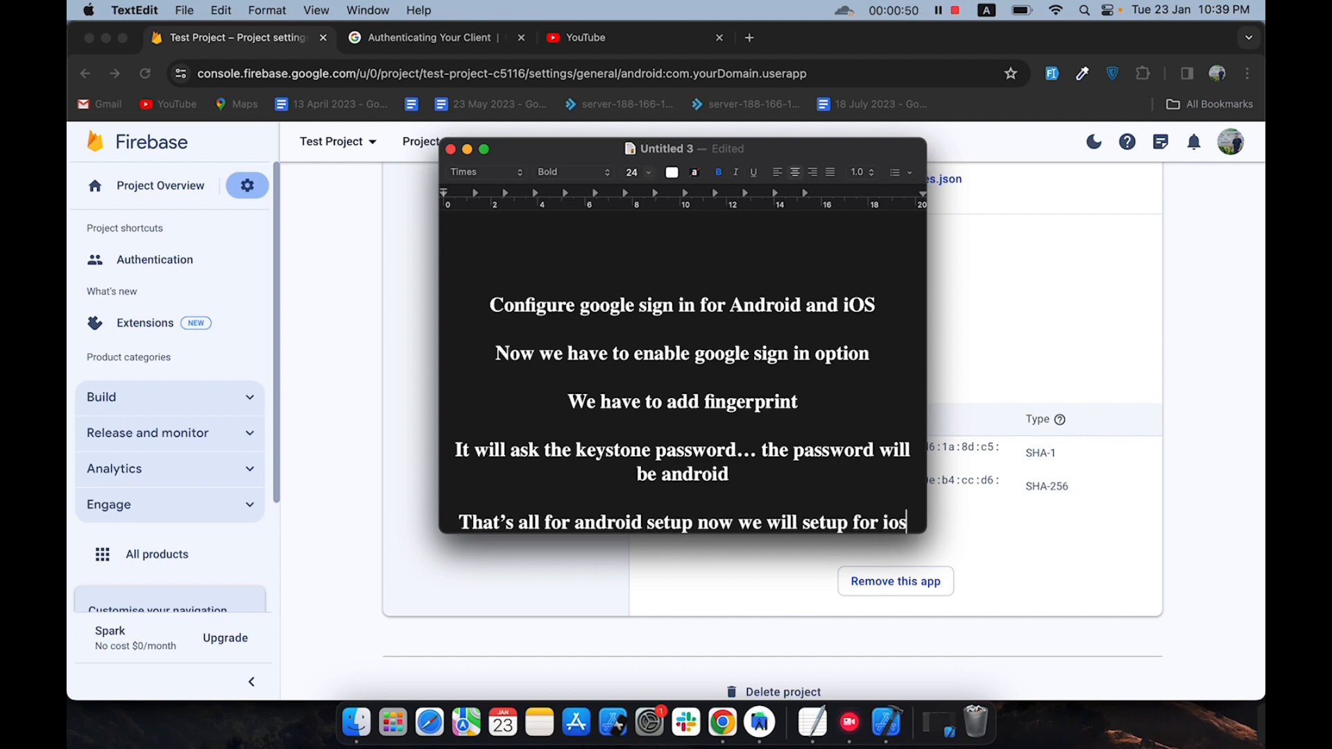
{"action": "key", "text": "Return"}
{"action": "key", "text": "Return"}
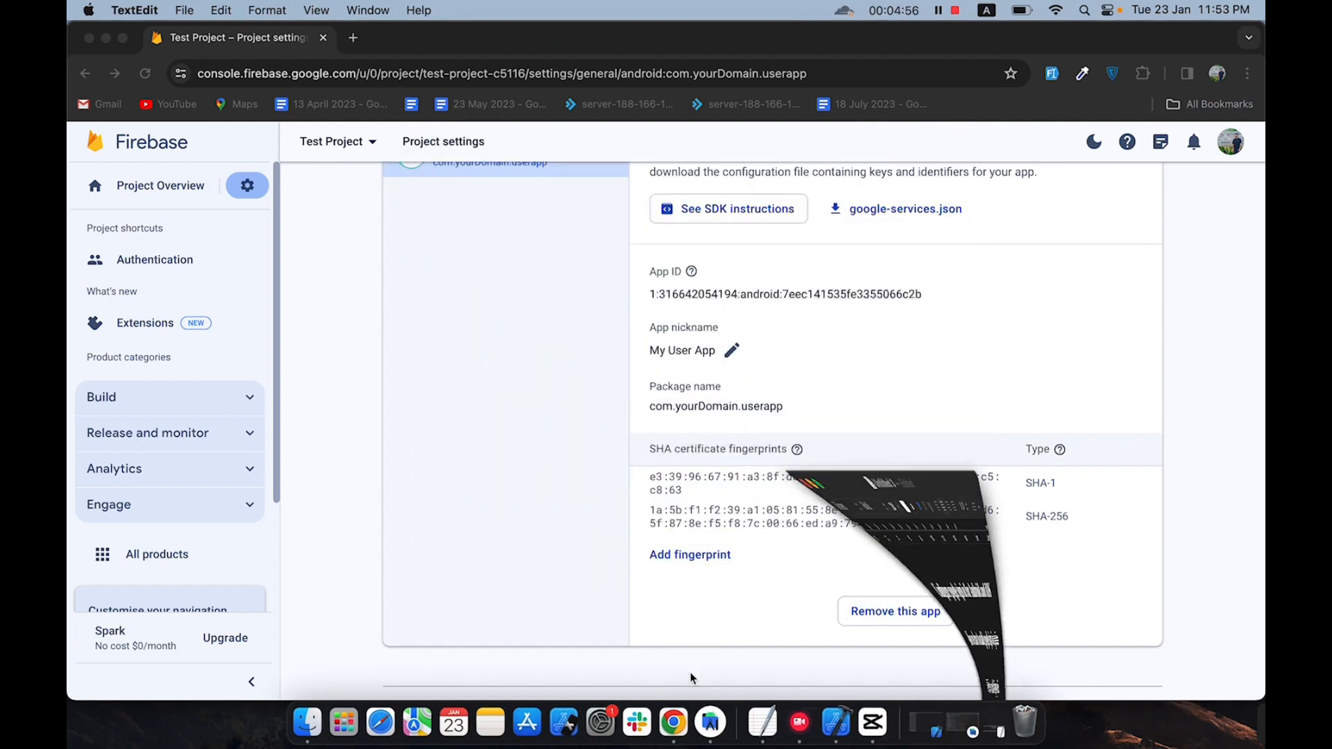
Switch to Android Studio and open the Demandium project's ios module in Xcode.
{"action": "left_click", "coordinate": [710, 693]}
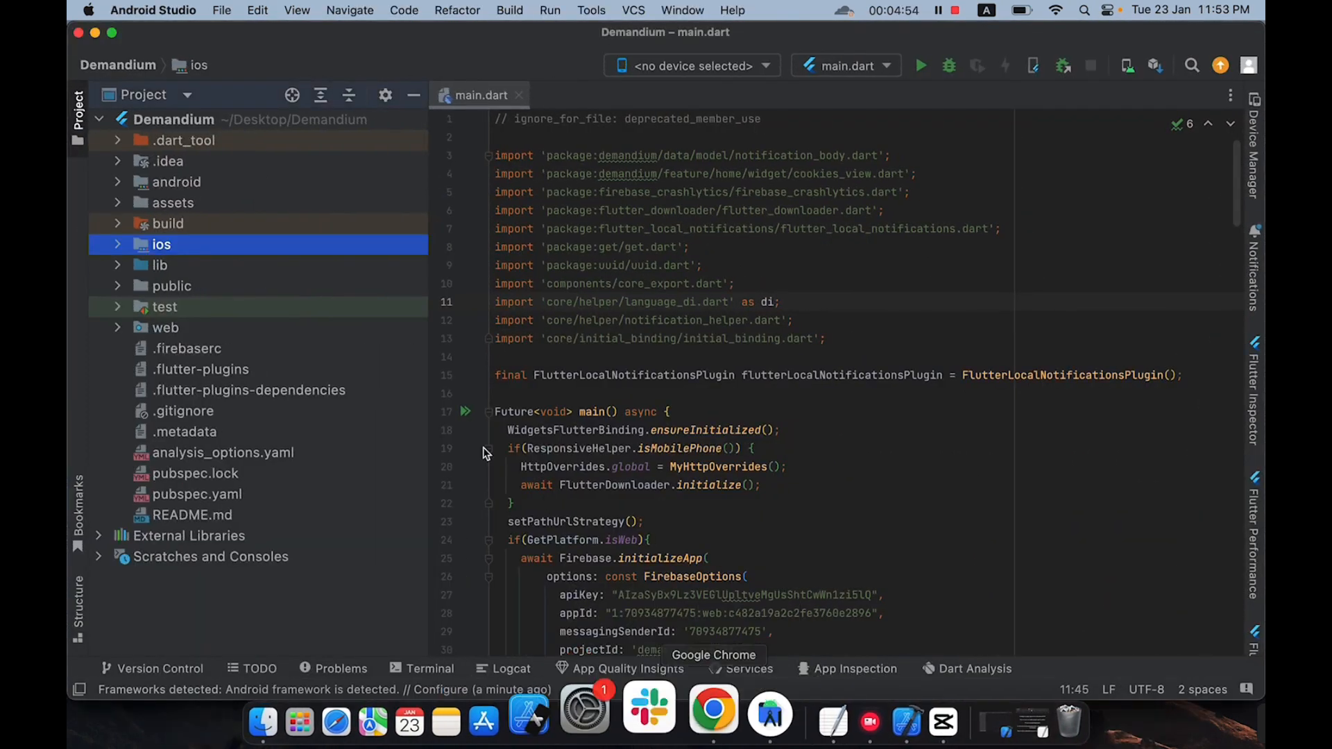
{"action": "right_click", "coordinate": [161, 245]}
{"action": "mouse_move", "coordinate": [266, 684]}
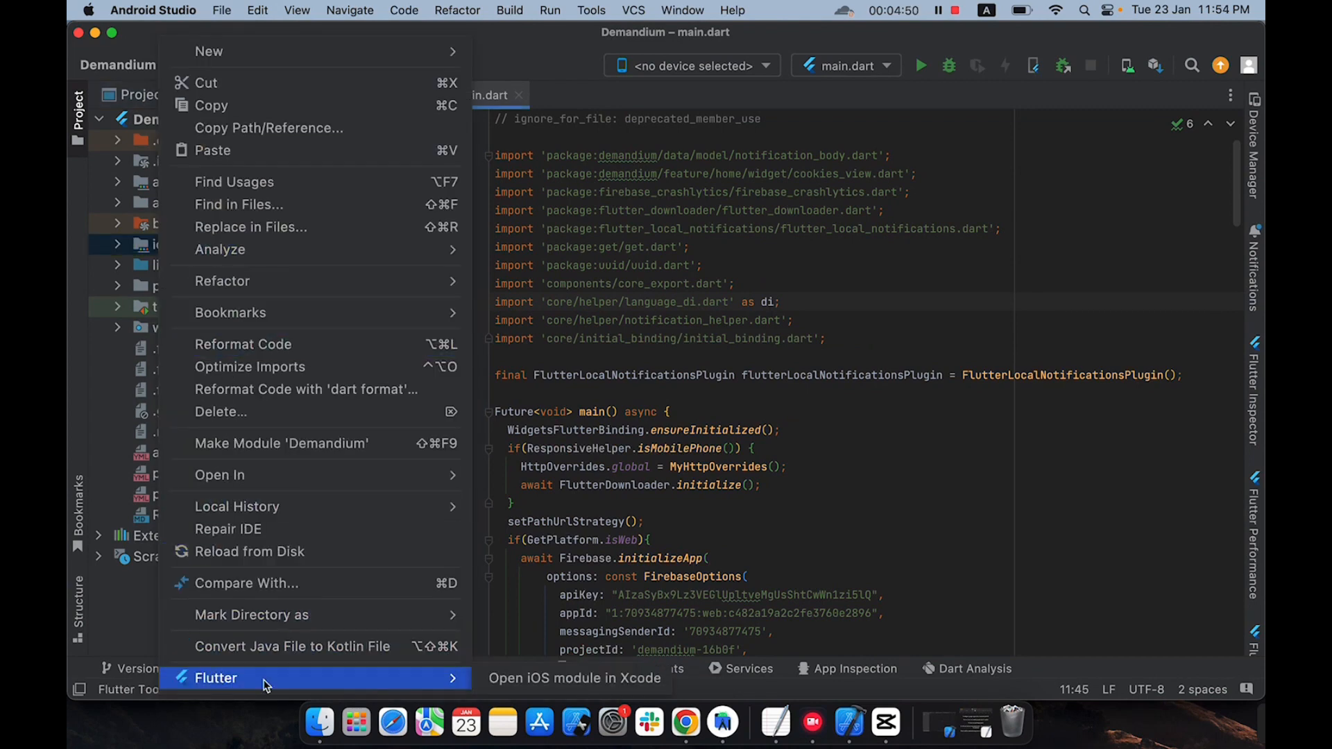
{"action": "left_click", "coordinate": [531, 679]}
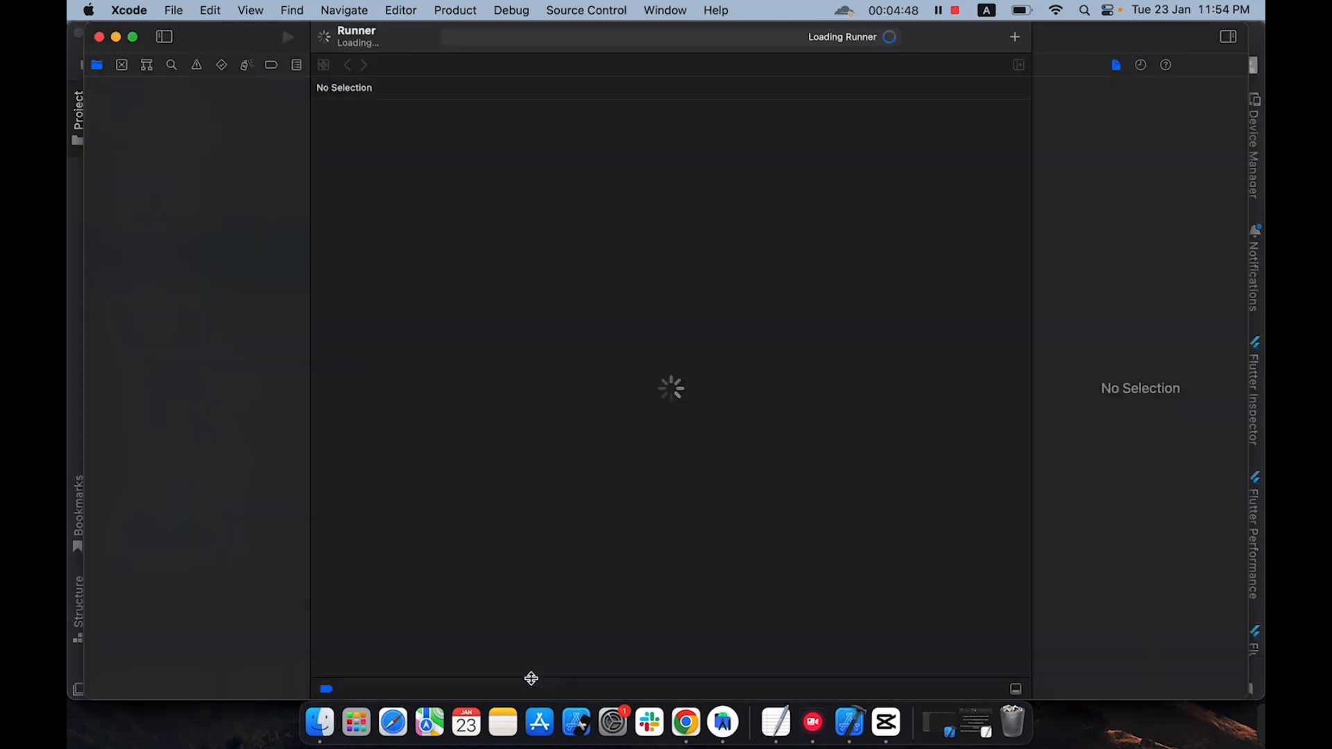
Open the Runner project's Signing & Capabilities settings and copy the whole bundle identifier of the Runner target.
{"action": "left_click", "coordinate": [147, 93]}
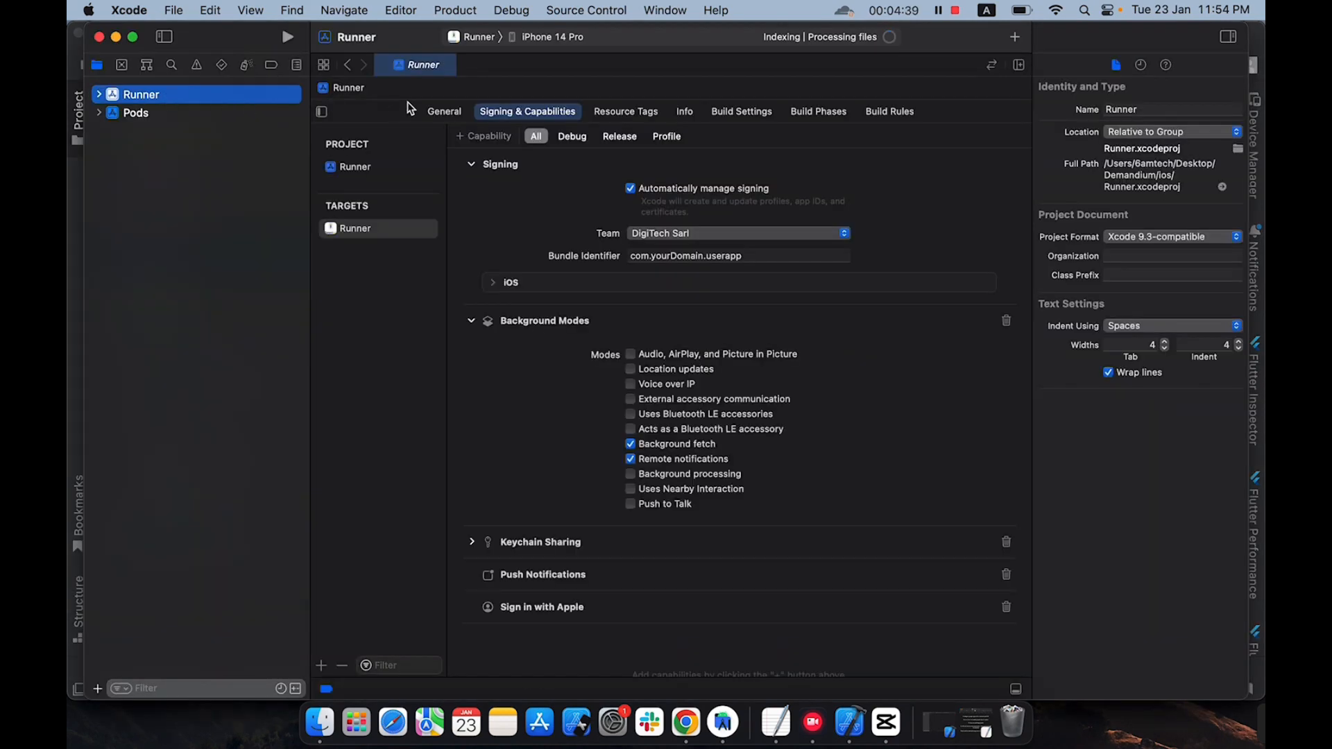
{"action": "left_click", "coordinate": [433, 113]}
{"action": "left_click", "coordinate": [525, 112]}
{"action": "left_click", "coordinate": [682, 256]}
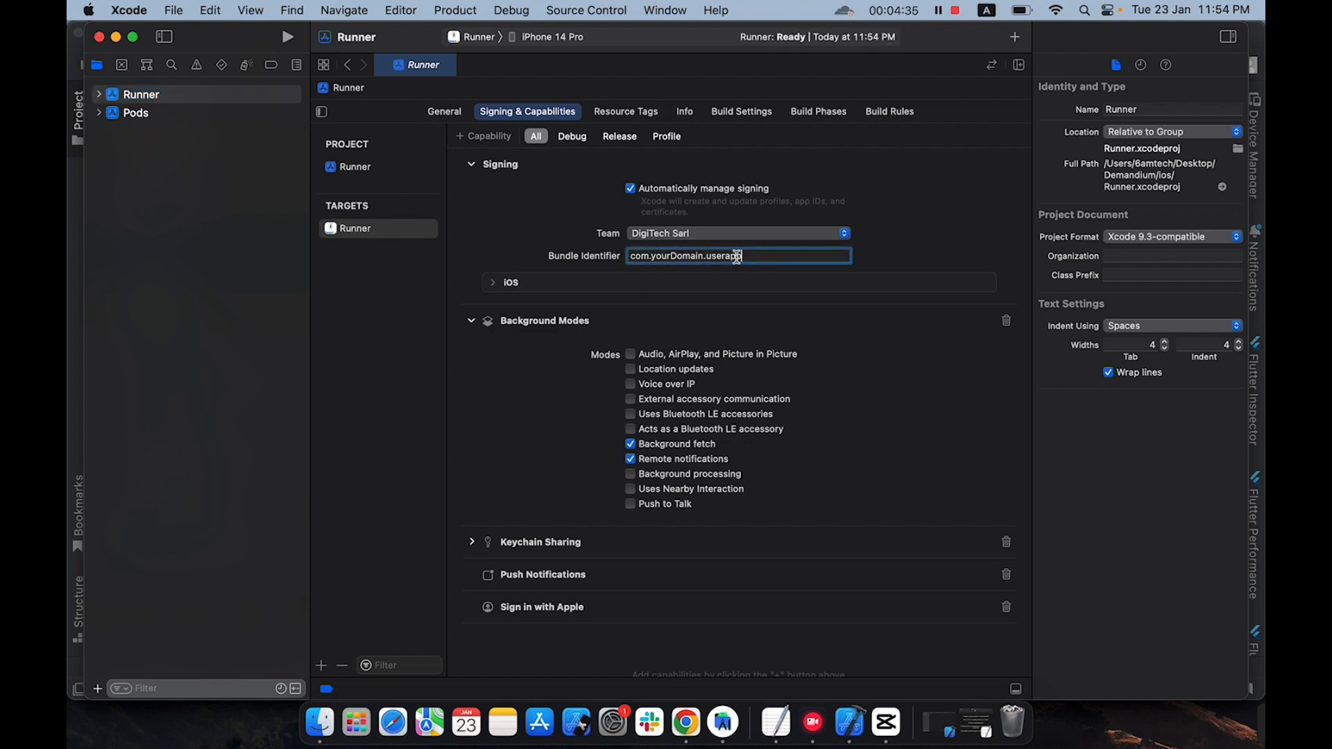
{"action": "left_click_drag", "start_coordinate": [738, 256], "coordinate": [636, 257]}
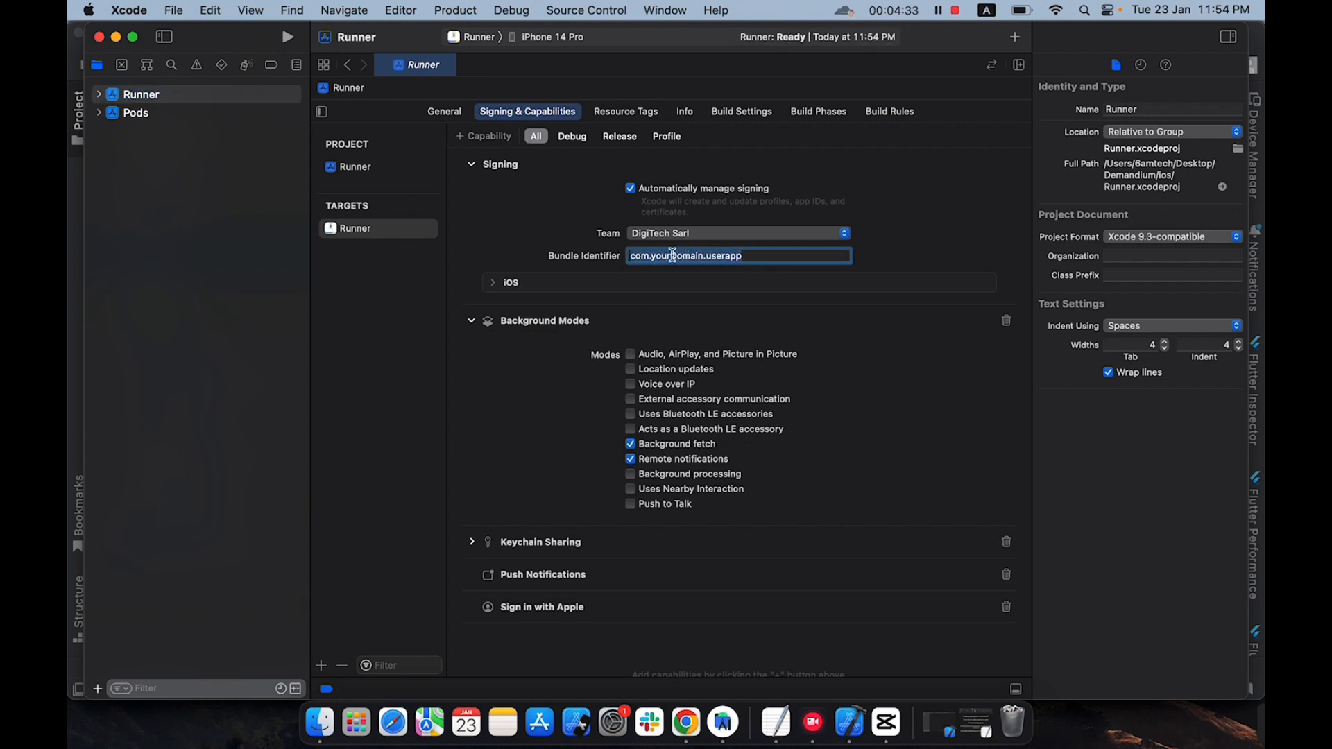
{"action": "left_click_drag", "start_coordinate": [740, 255], "coordinate": [630, 256]}
{"action": "right_click", "coordinate": [650, 258]}
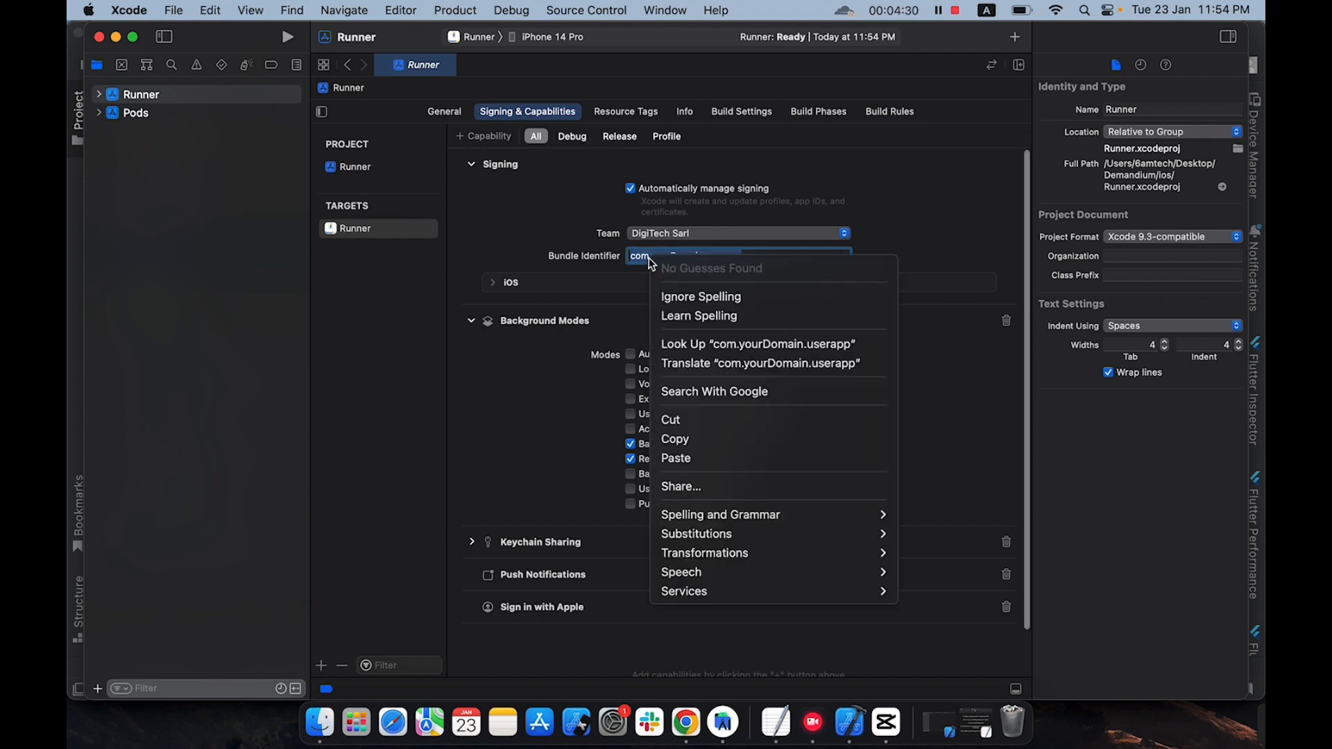
{"action": "left_click", "coordinate": [678, 443]}
Switch to Chrome and start adding an iOS app to the Firebase Test Project from its project settings.
{"action": "left_click", "coordinate": [688, 686]}
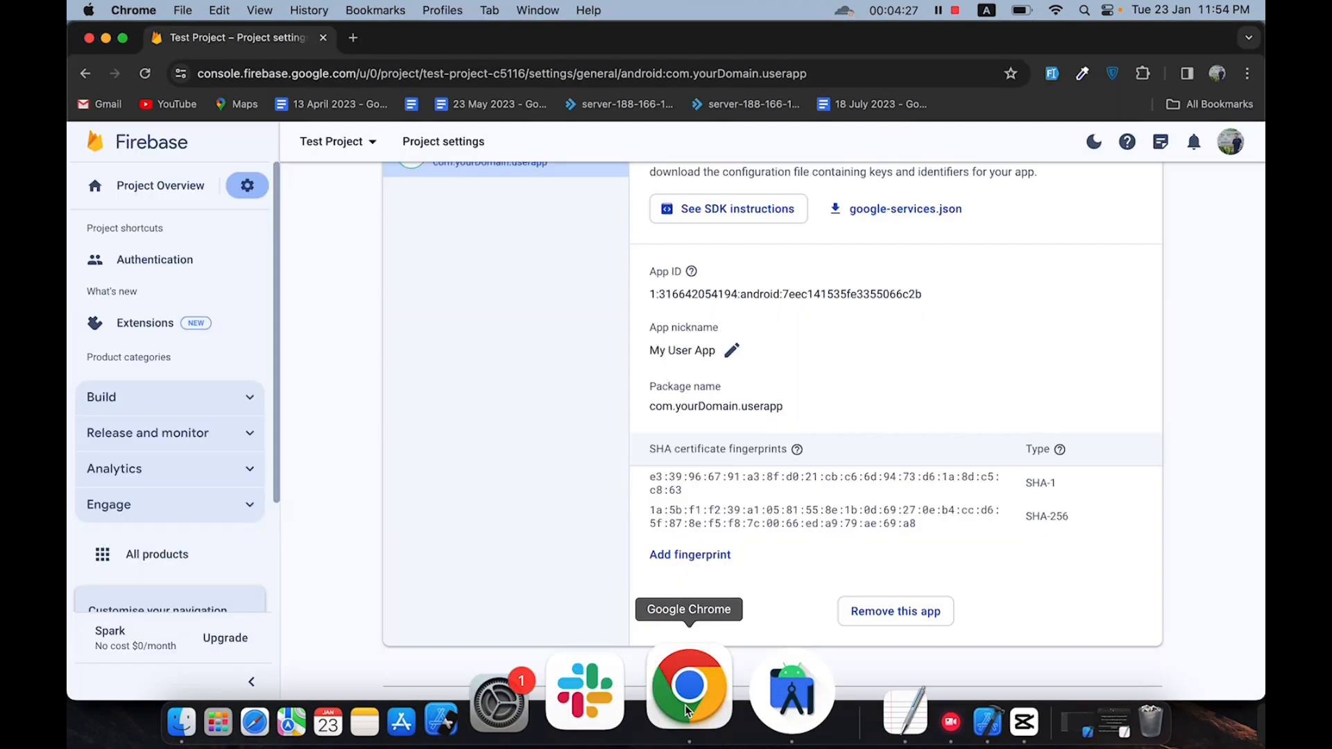
{"action": "scroll", "coordinate": [436, 274], "scroll_direction": "up", "scroll_amount": 5}
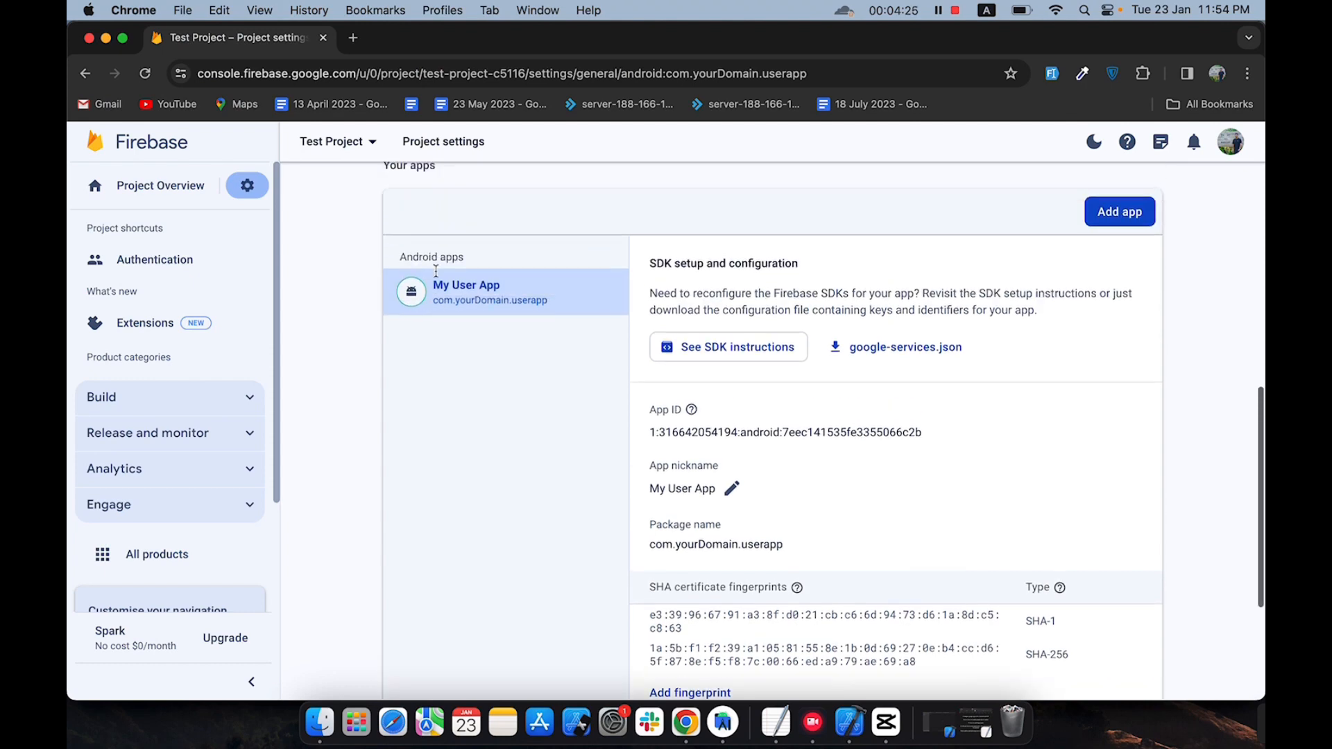
{"action": "scroll", "coordinate": [435, 274], "scroll_direction": "up", "scroll_amount": 10}
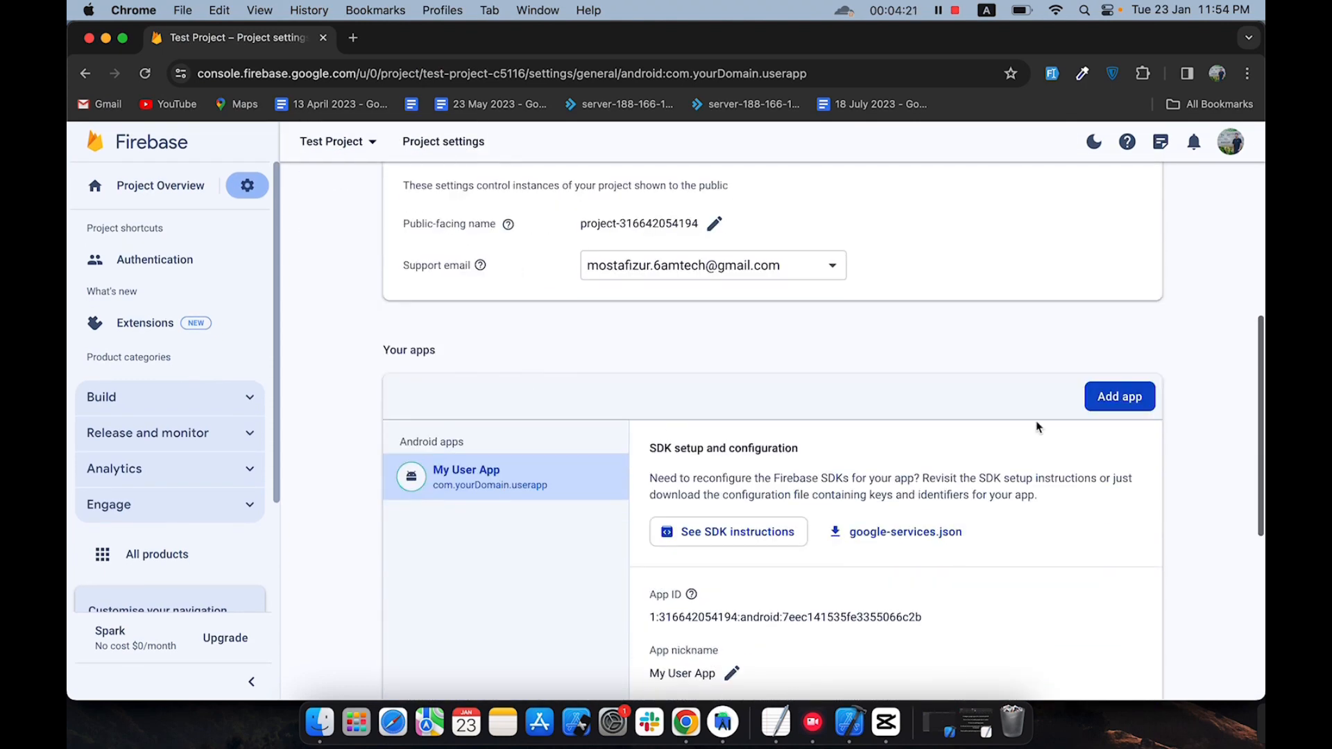
{"action": "left_click", "coordinate": [1104, 403]}
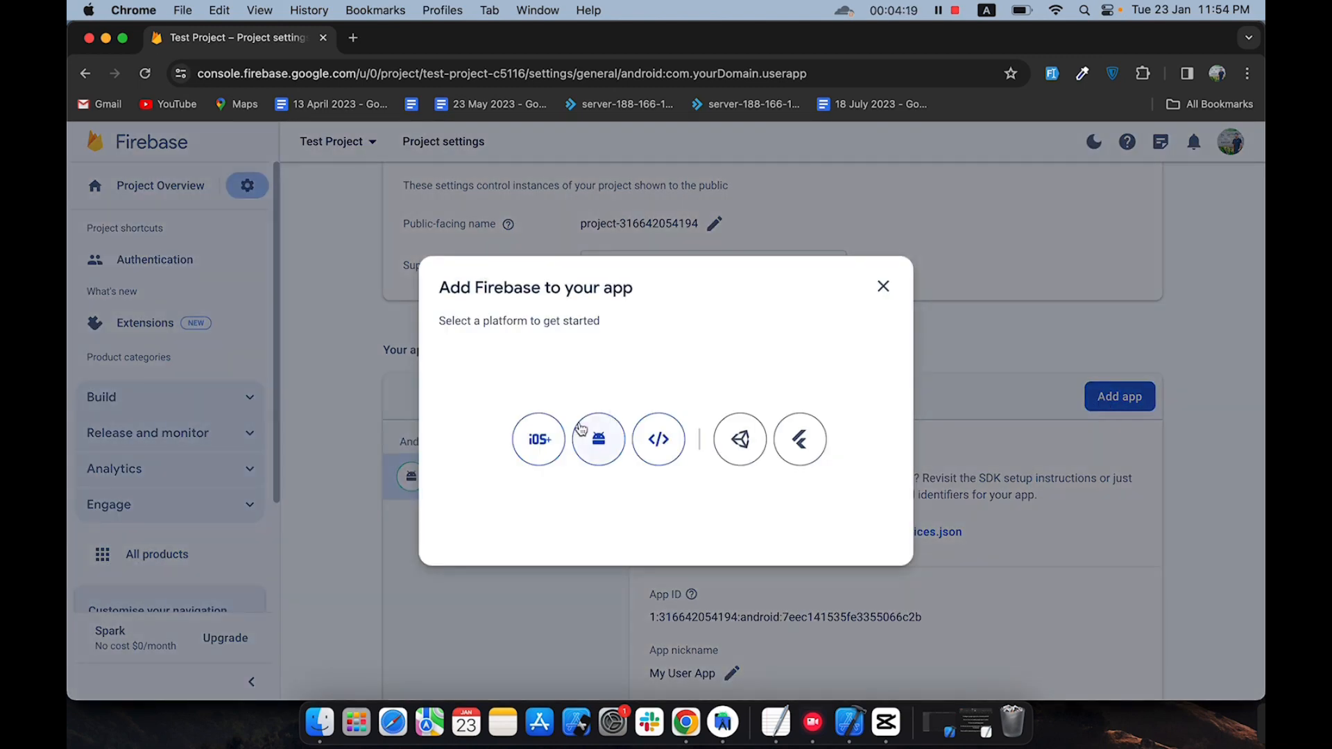
{"action": "left_click", "coordinate": [540, 439]}
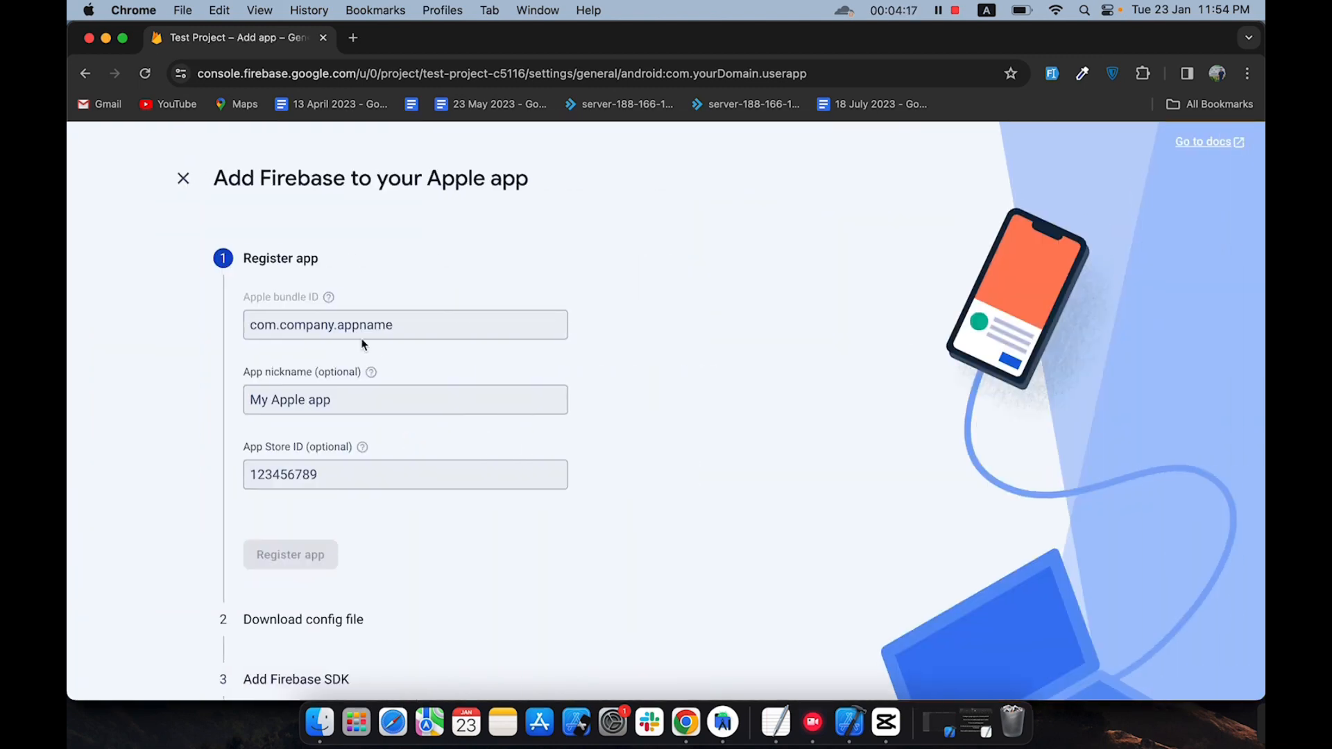
Register the Apple app with the copied bundle ID com.yourDomain.userapp and the nickname "My User App (IOS)".
{"action": "left_click", "coordinate": [276, 327]}
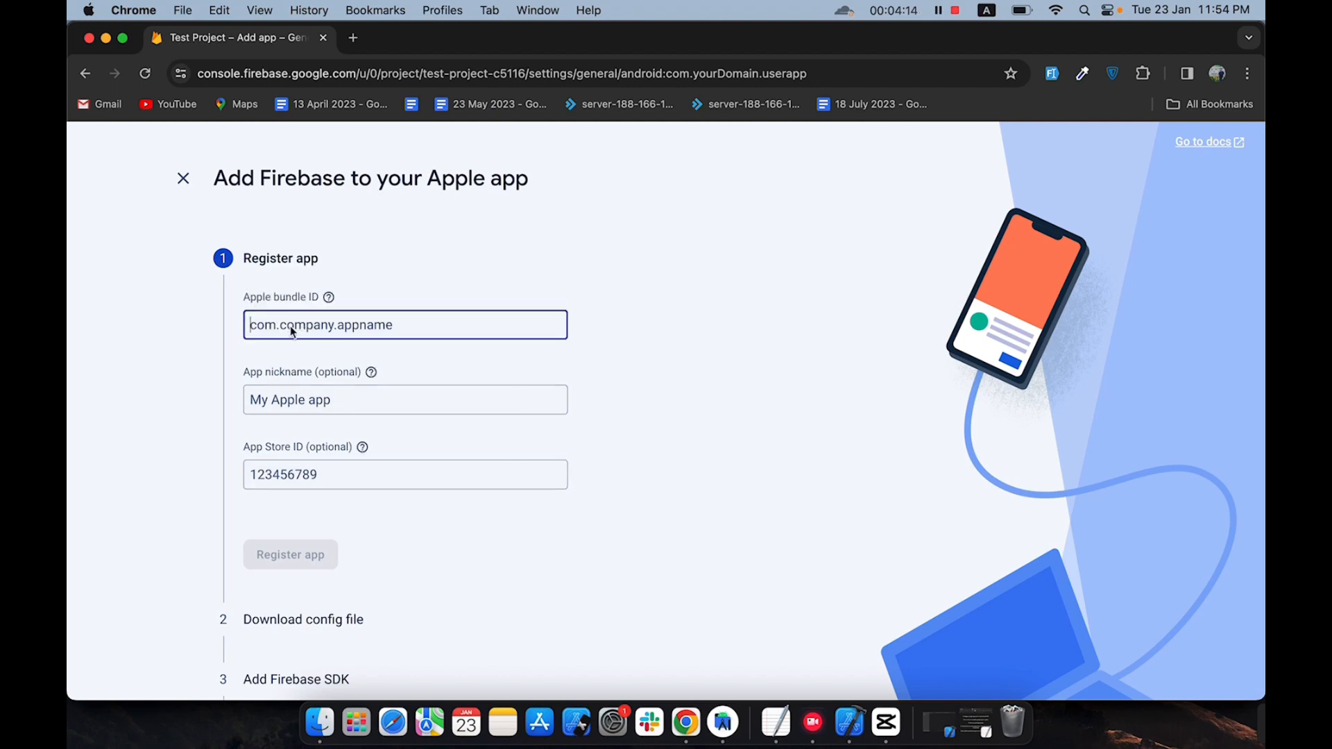
{"action": "right_click", "coordinate": [292, 331]}
{"action": "left_click", "coordinate": [319, 451]}
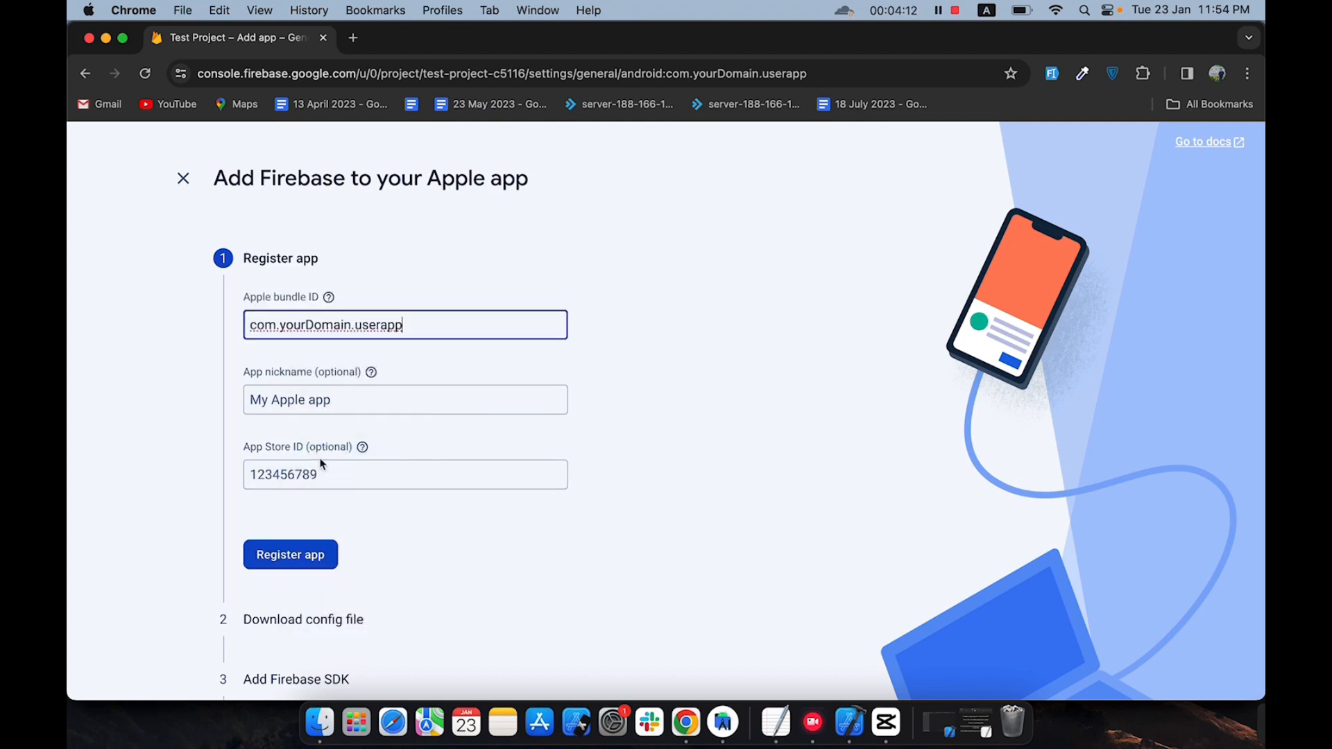
{"action": "key", "text": "Tab"}
{"action": "type", "text": "My Us"}
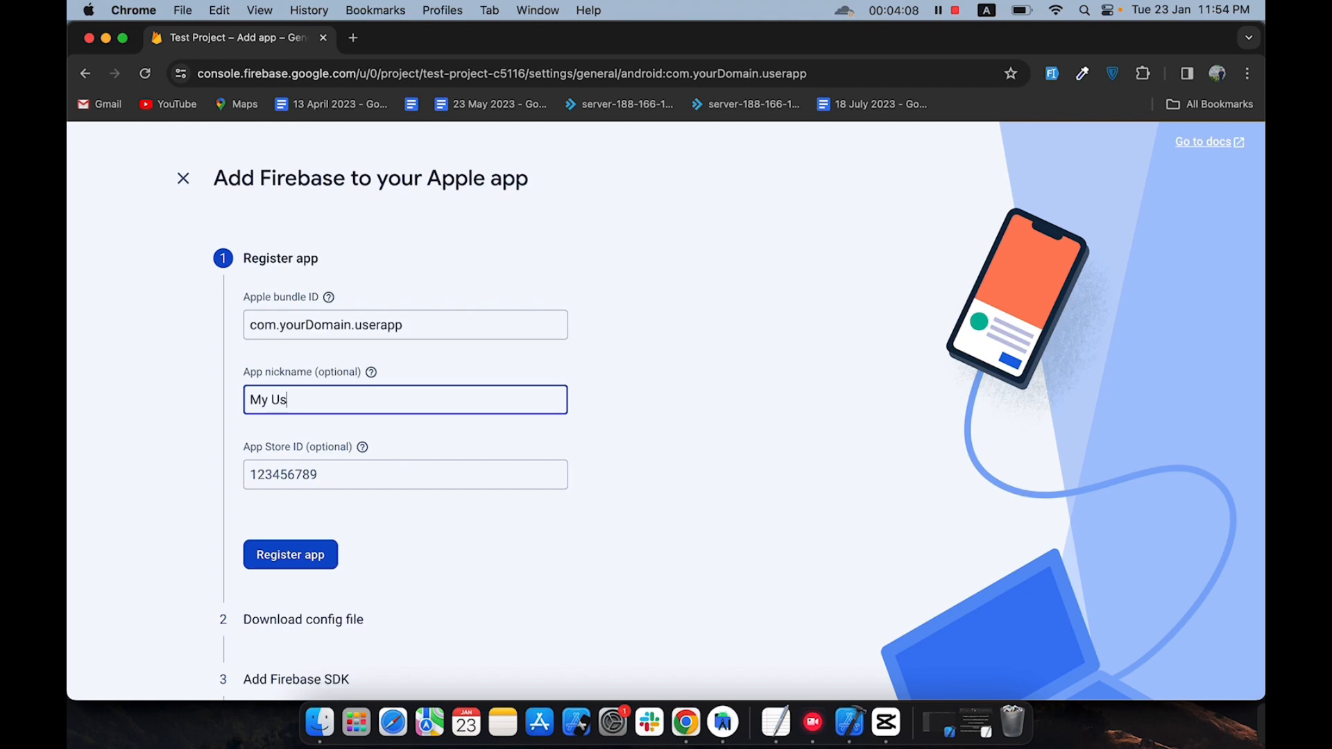
{"action": "type", "text": "er App (IOS"}
{"action": "left_click", "coordinate": [292, 562]}
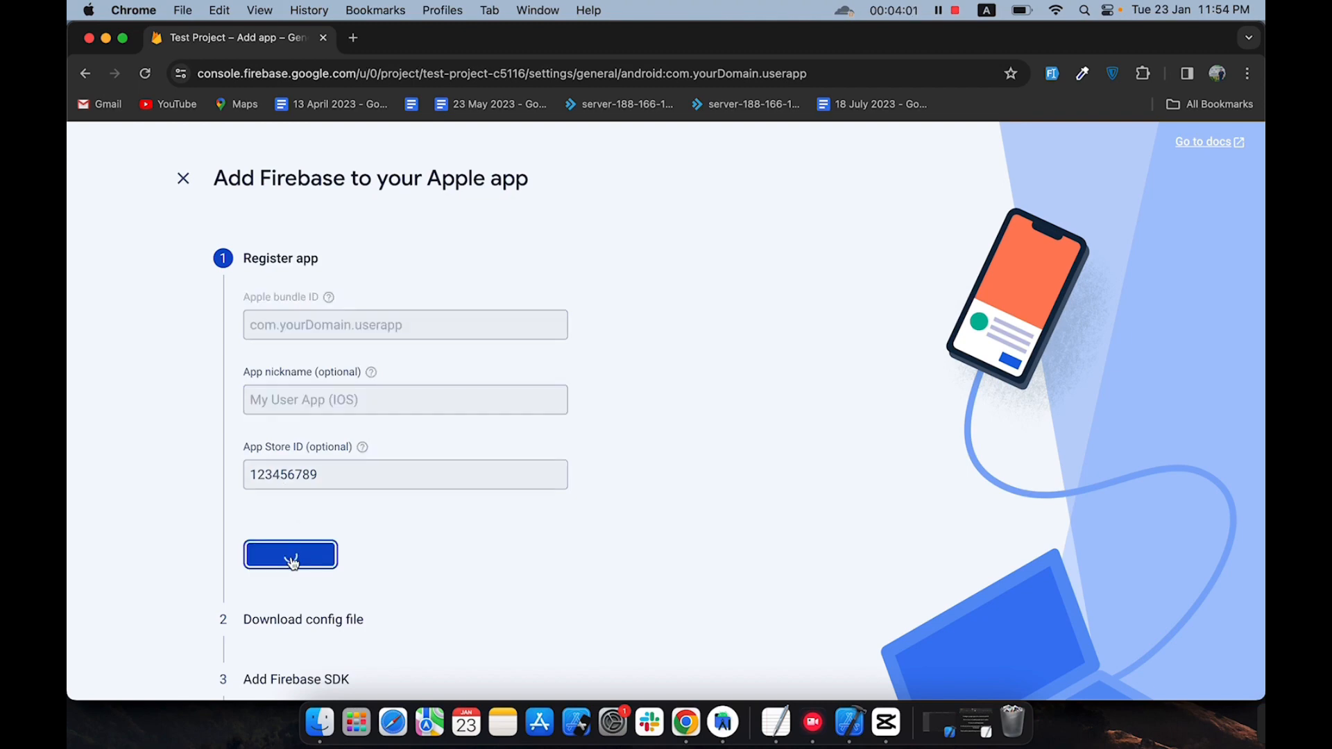
Download GoogleService-Info.plist, copy the file from the Downloads folder in Finder, and minimize that Finder window.
{"action": "scroll", "coordinate": [375, 483], "scroll_direction": "down", "scroll_amount": 3}
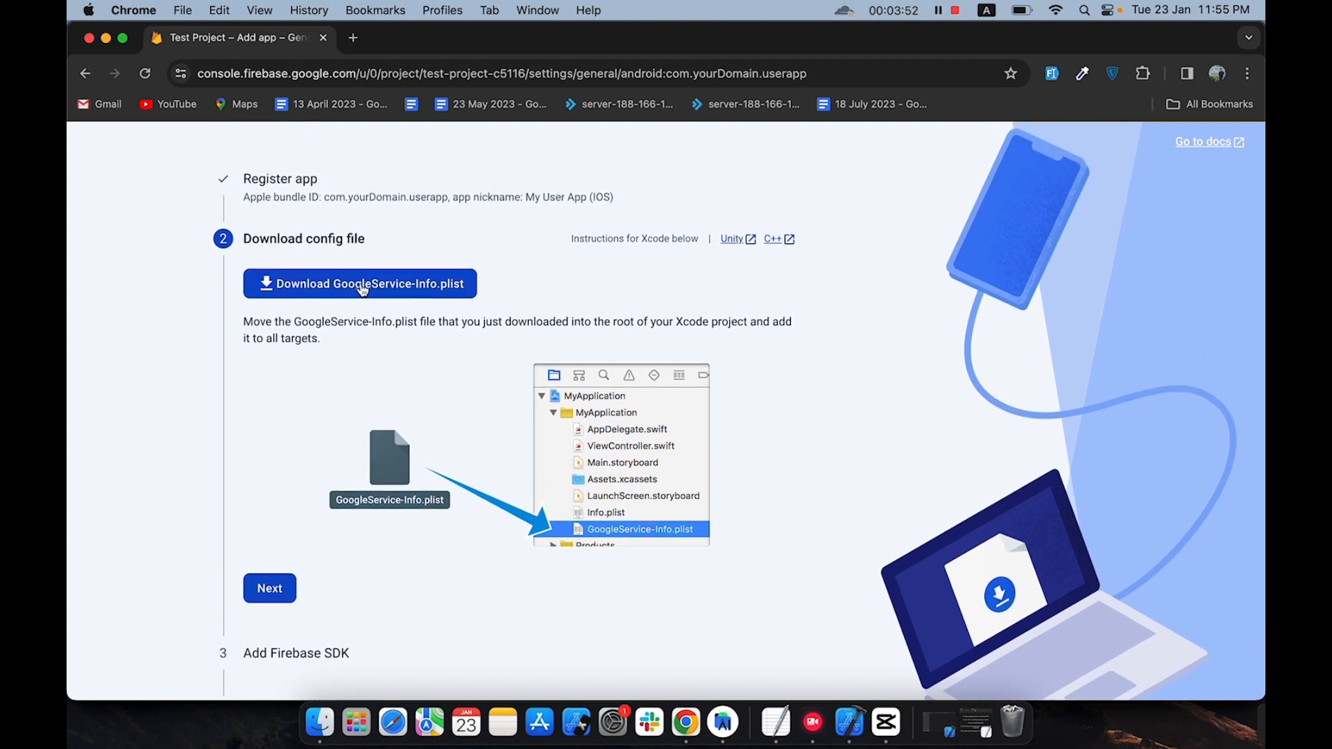
{"action": "left_click", "coordinate": [362, 289]}
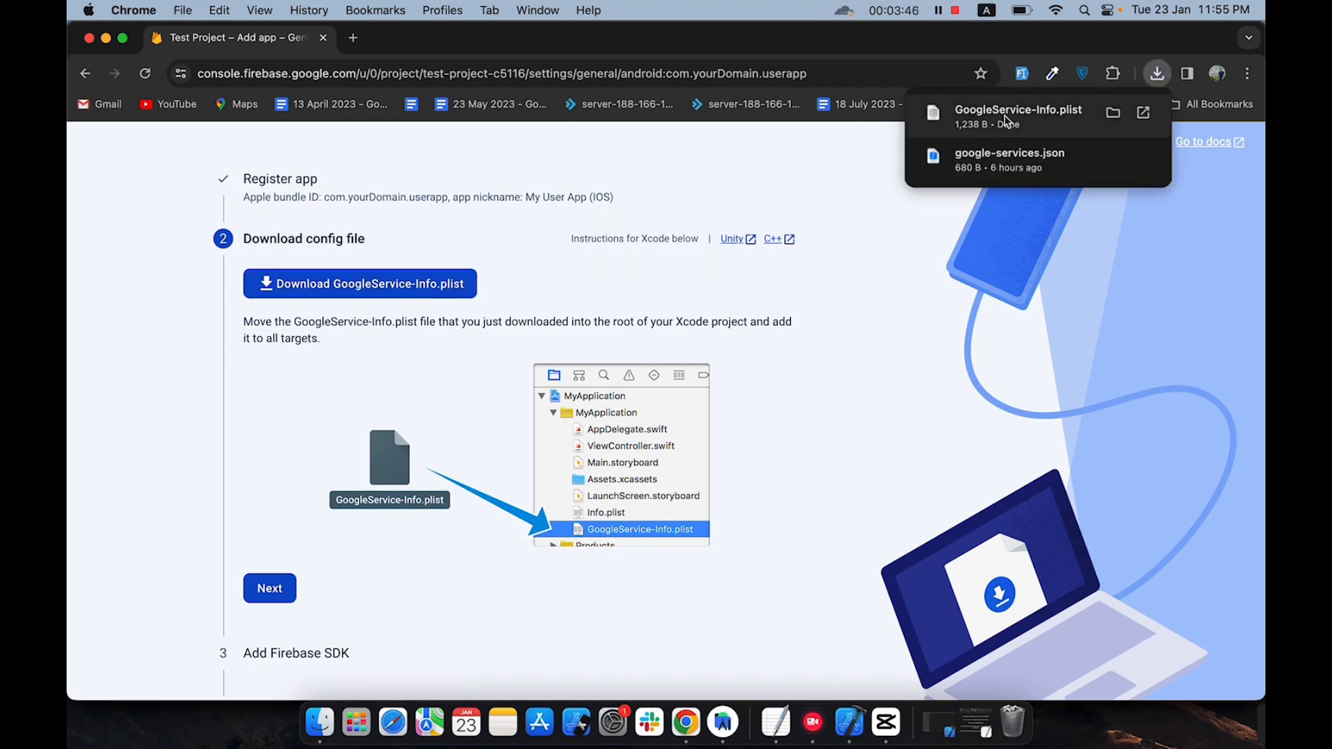
{"action": "left_click", "coordinate": [1112, 114]}
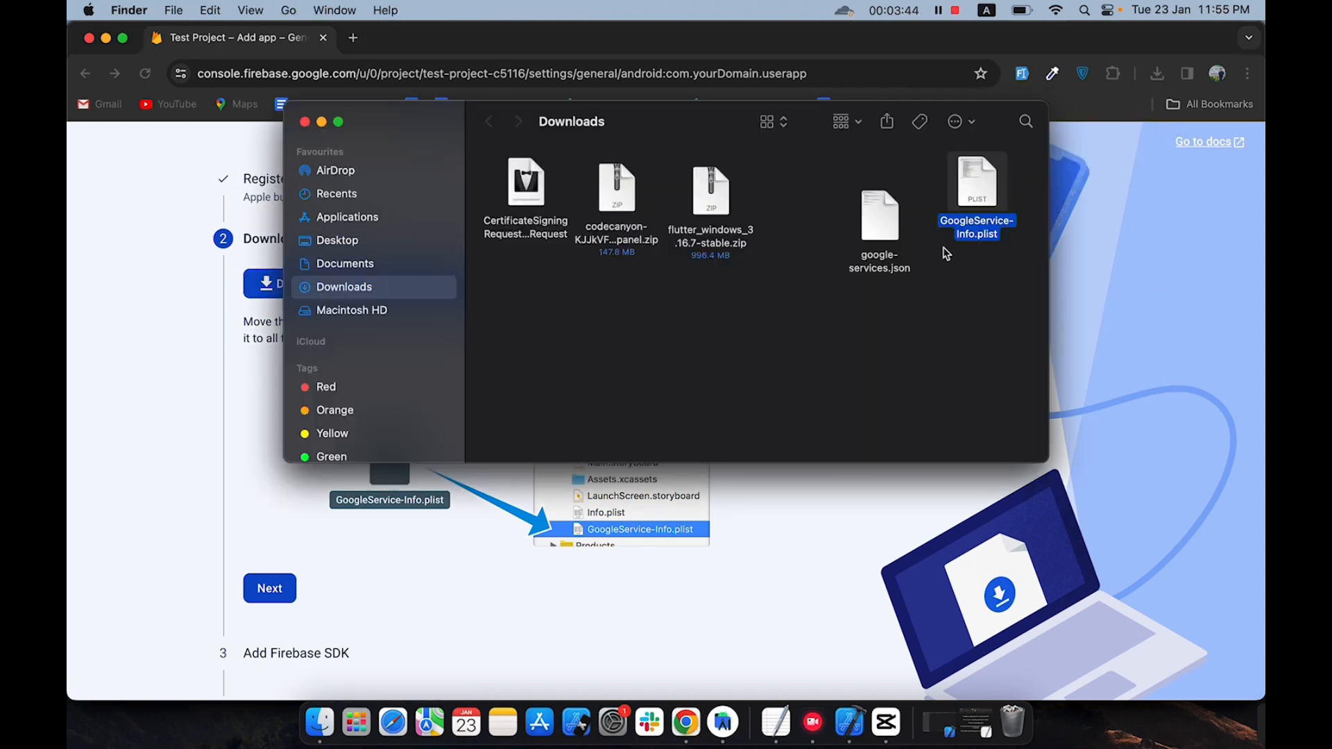
{"action": "left_click_drag", "start_coordinate": [979, 211], "coordinate": [974, 278]}
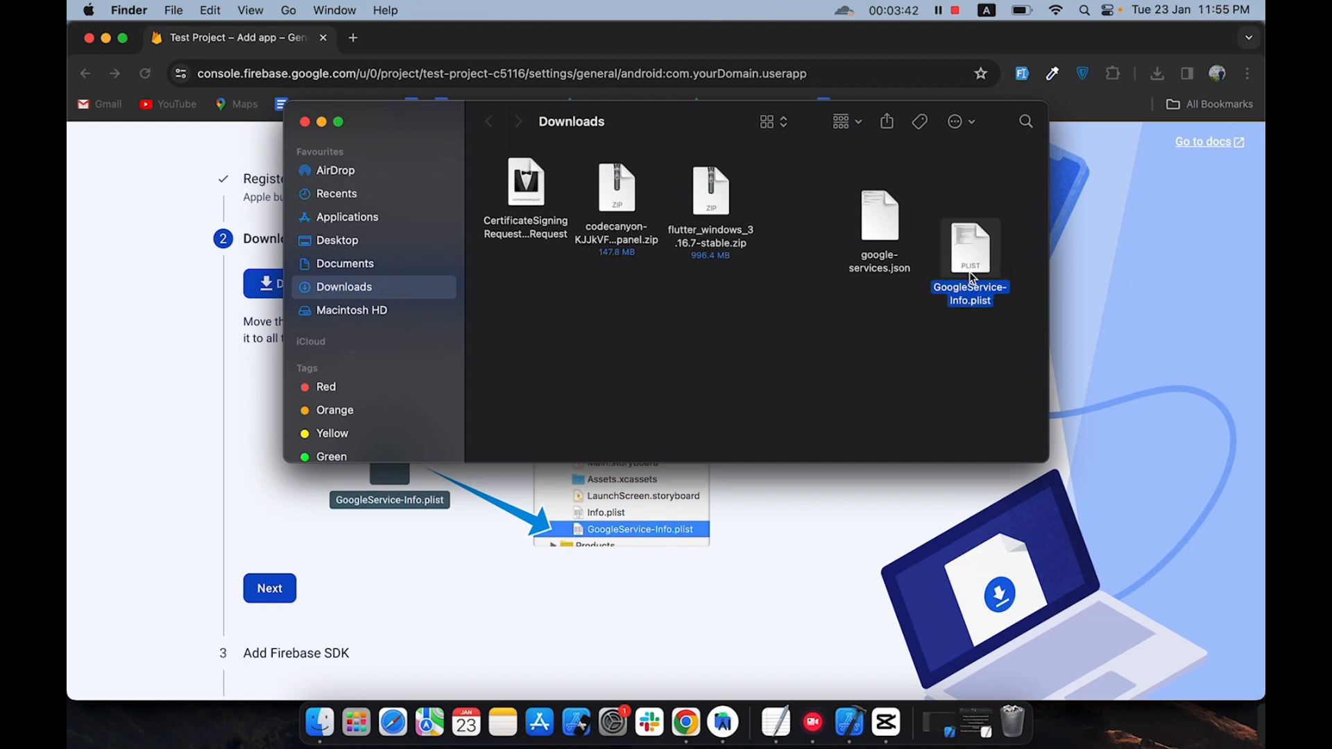
{"action": "right_click", "coordinate": [977, 255]}
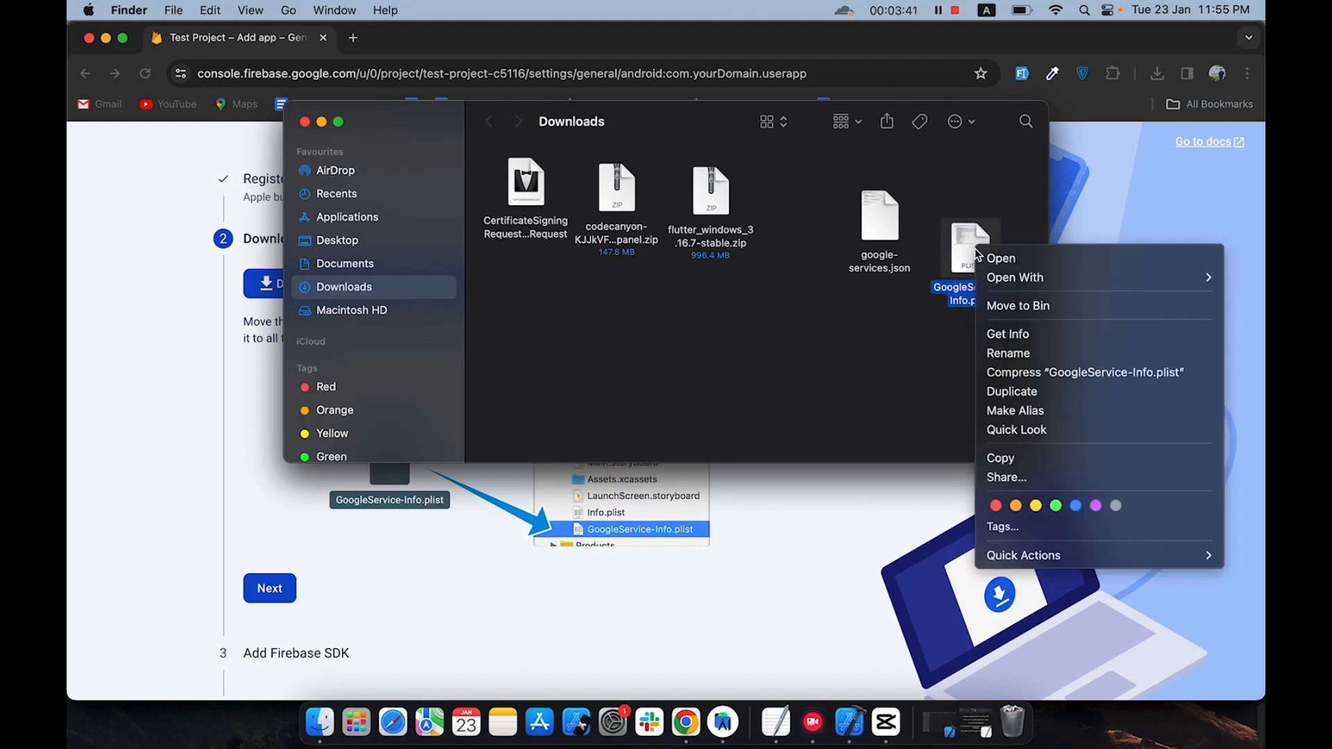
{"action": "left_click", "coordinate": [997, 459]}
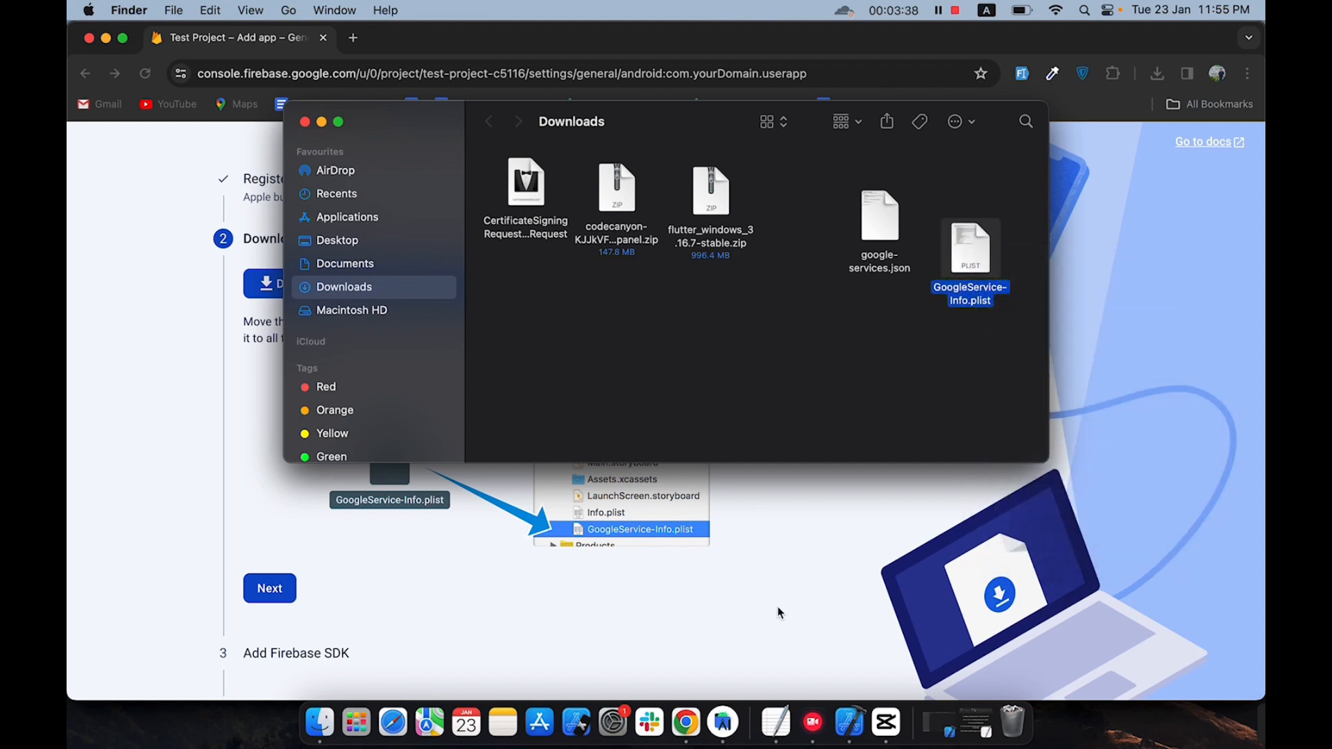
{"action": "left_click", "coordinate": [322, 122]}
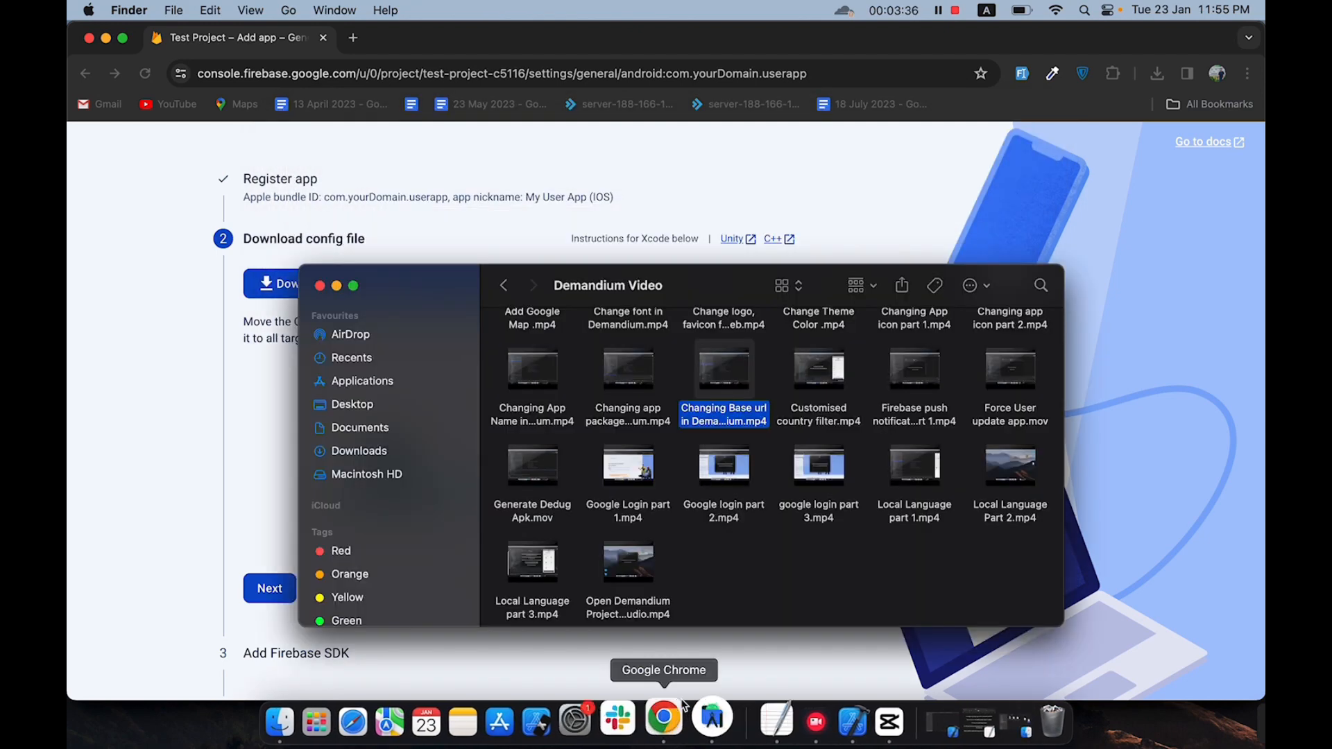
Switch to Android Studio and delete the existing GoogleService-Info.plist from the project's ios folder.
{"action": "left_click", "coordinate": [702, 711]}
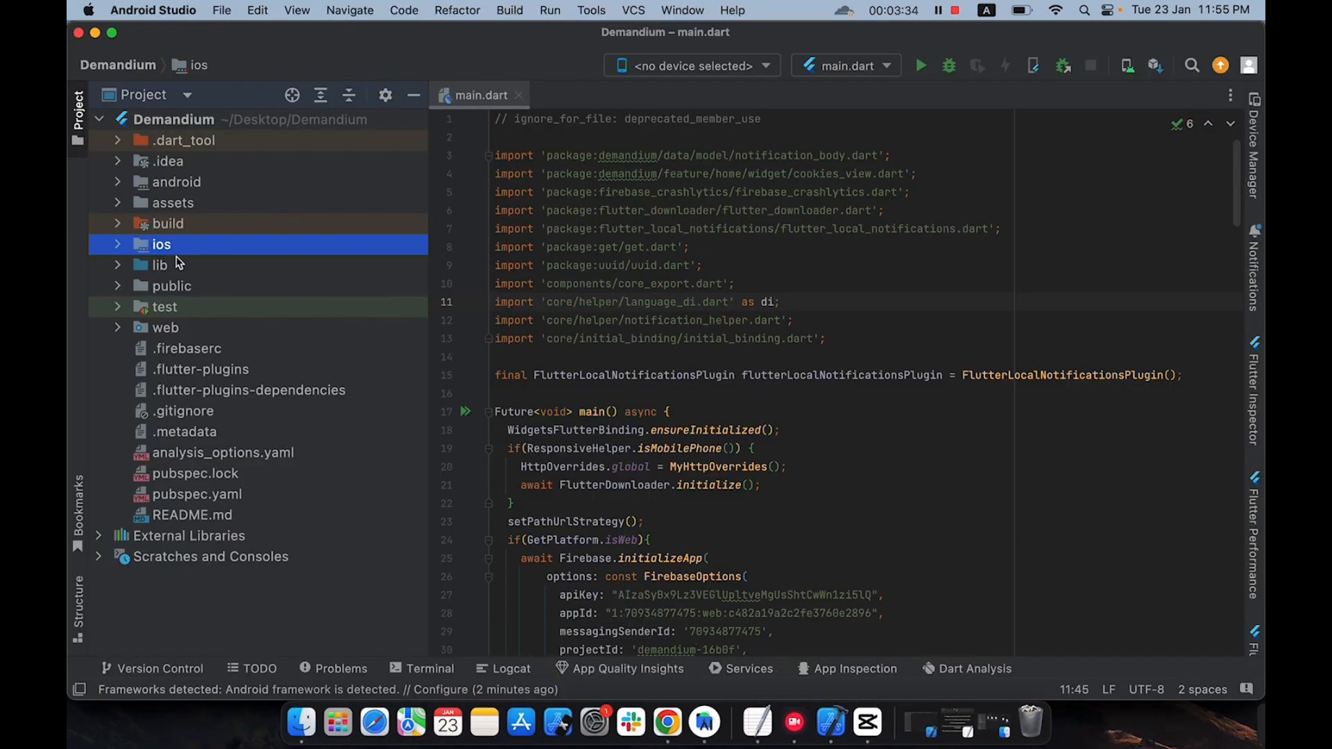
{"action": "left_click", "coordinate": [119, 246]}
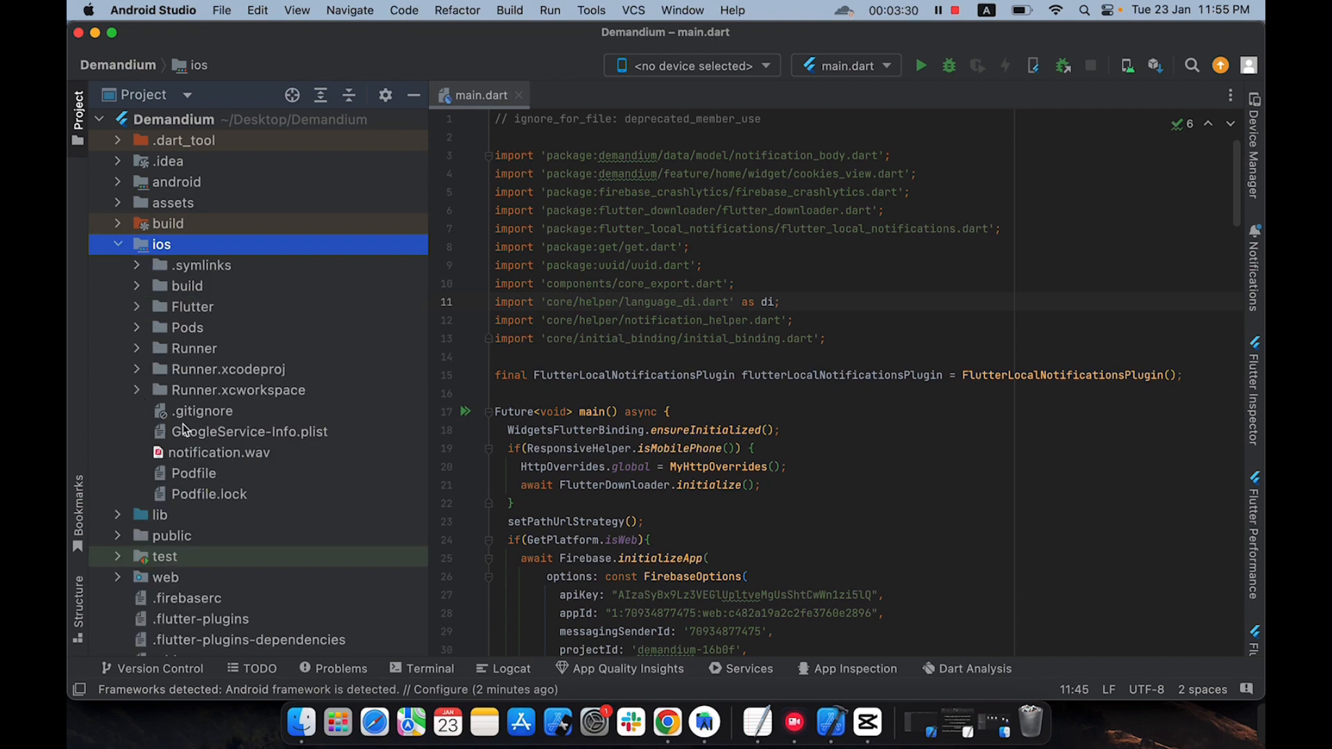
{"action": "left_click", "coordinate": [219, 434]}
{"action": "right_click", "coordinate": [215, 435]}
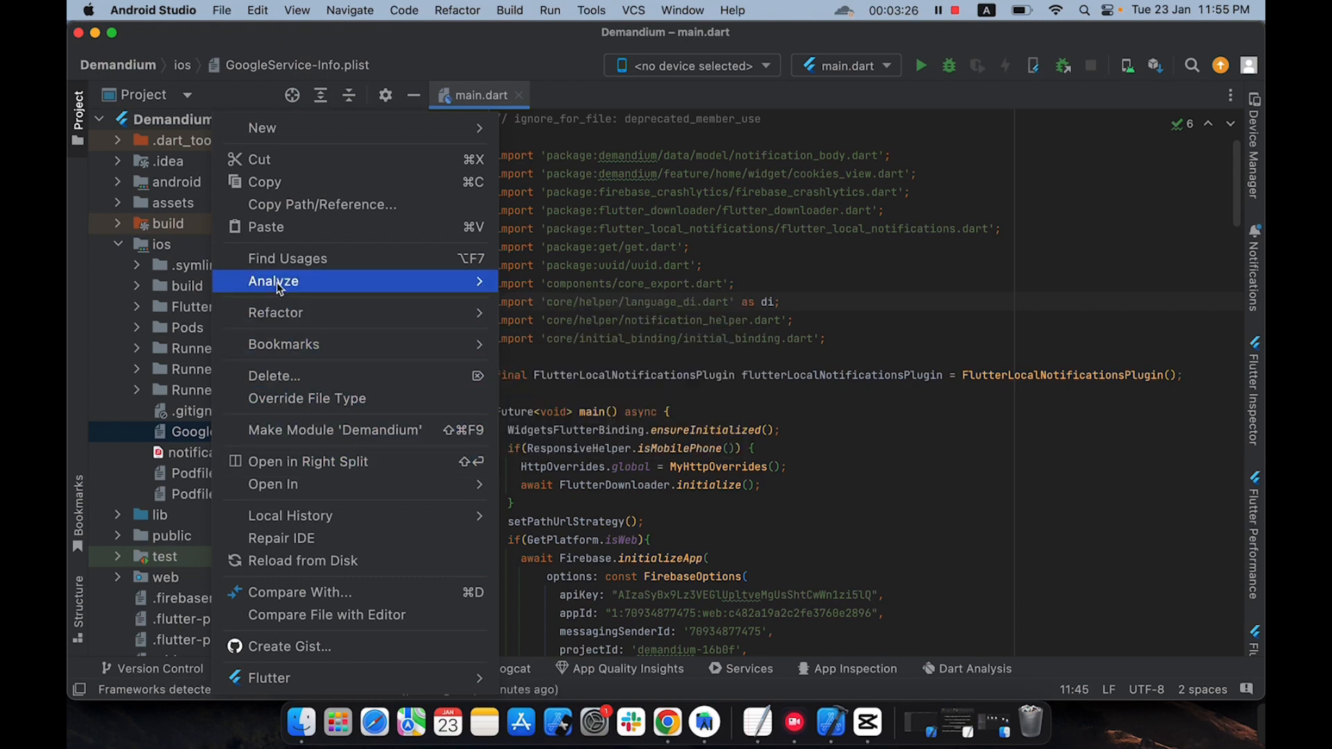
{"action": "left_click", "coordinate": [276, 376]}
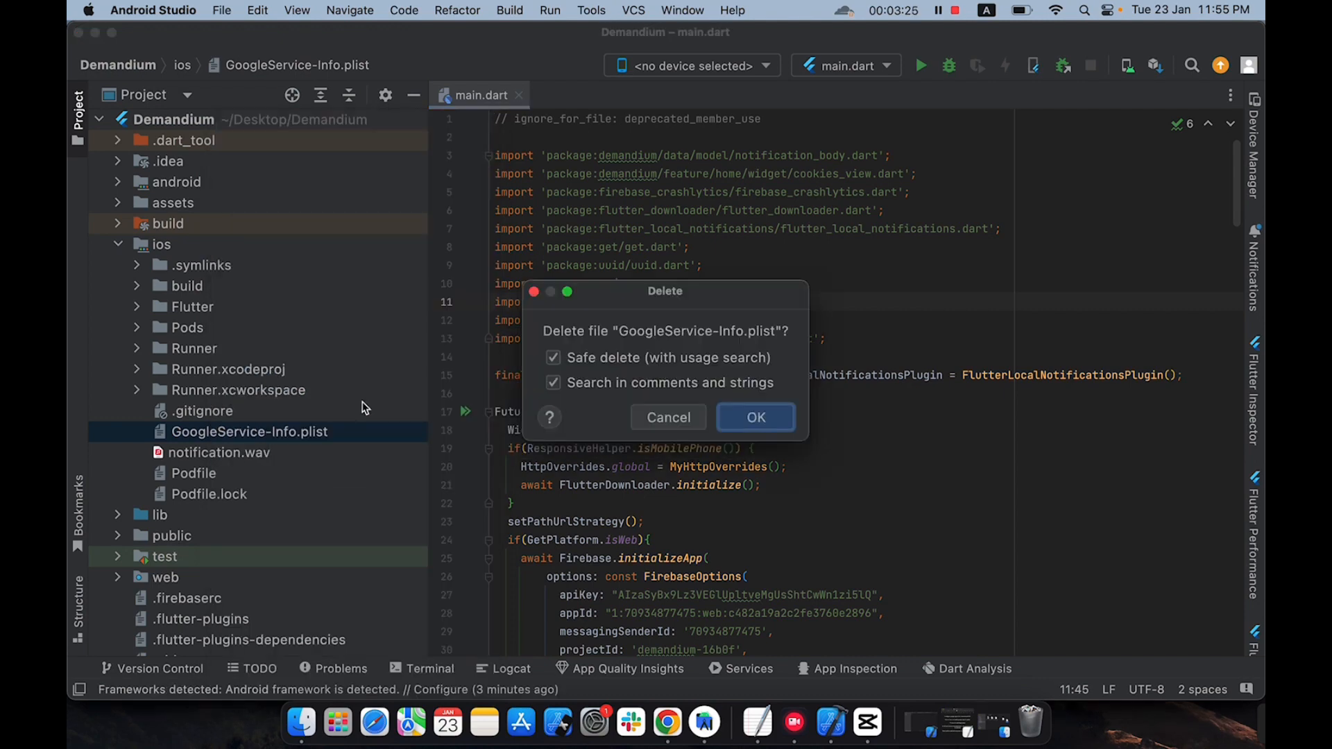
{"action": "left_click", "coordinate": [743, 419]}
{"action": "left_click", "coordinate": [258, 630]}
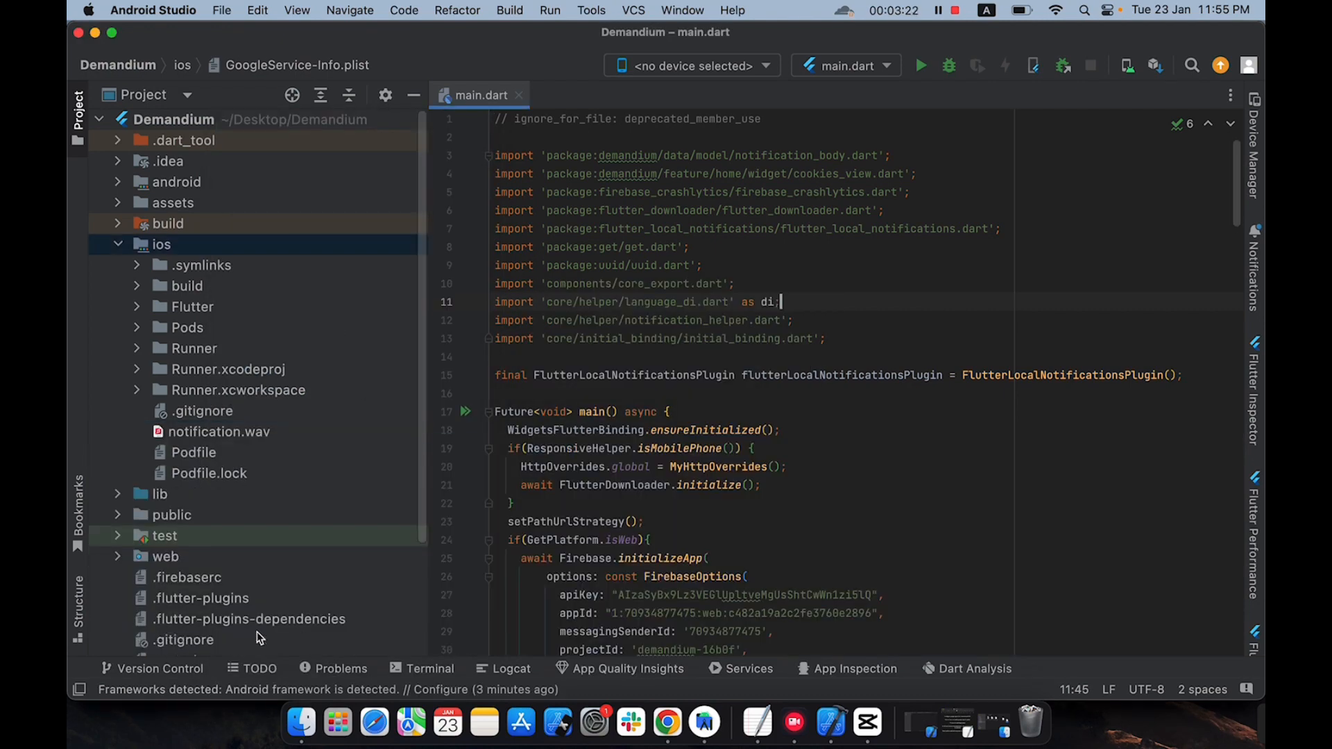
Paste the copied GoogleService-Info.plist into the ios folder, keeping its name and opening it in the editor.
{"action": "right_click", "coordinate": [155, 249]}
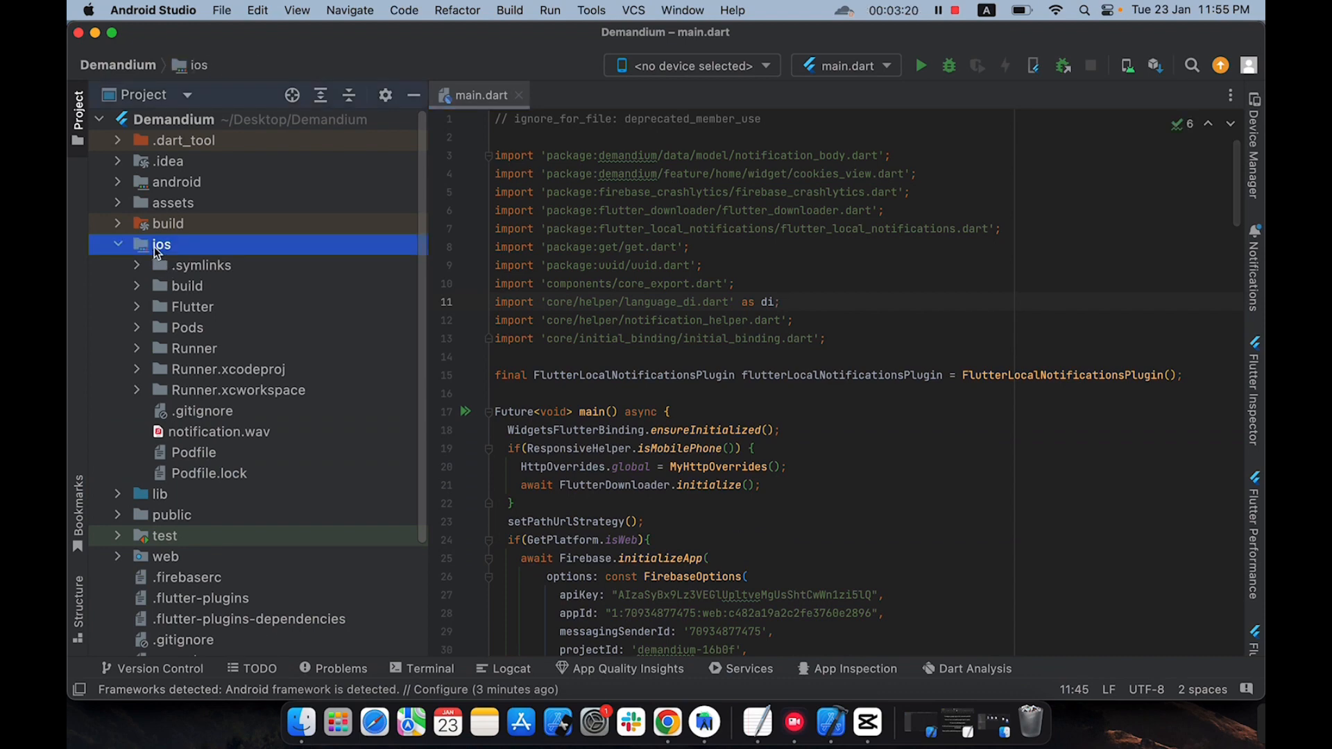
{"action": "left_click", "coordinate": [209, 151]}
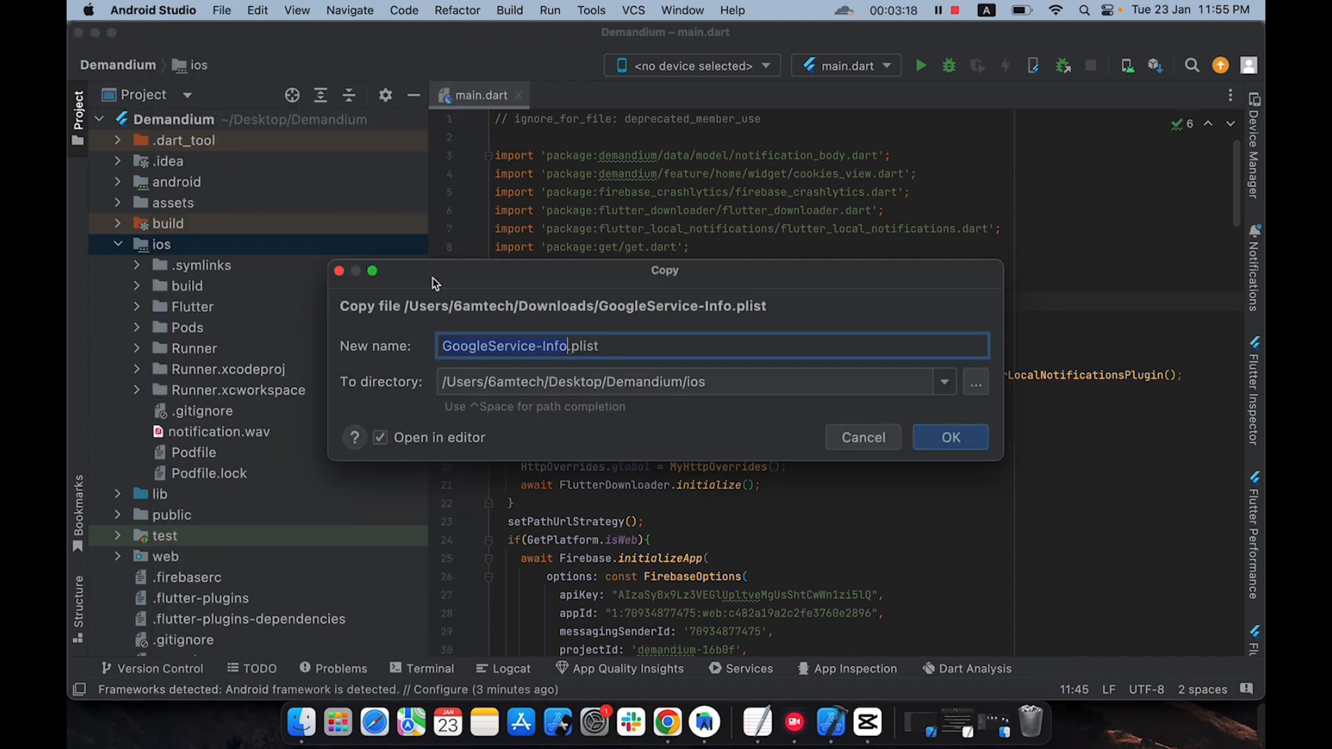
{"action": "left_click", "coordinate": [950, 437]}
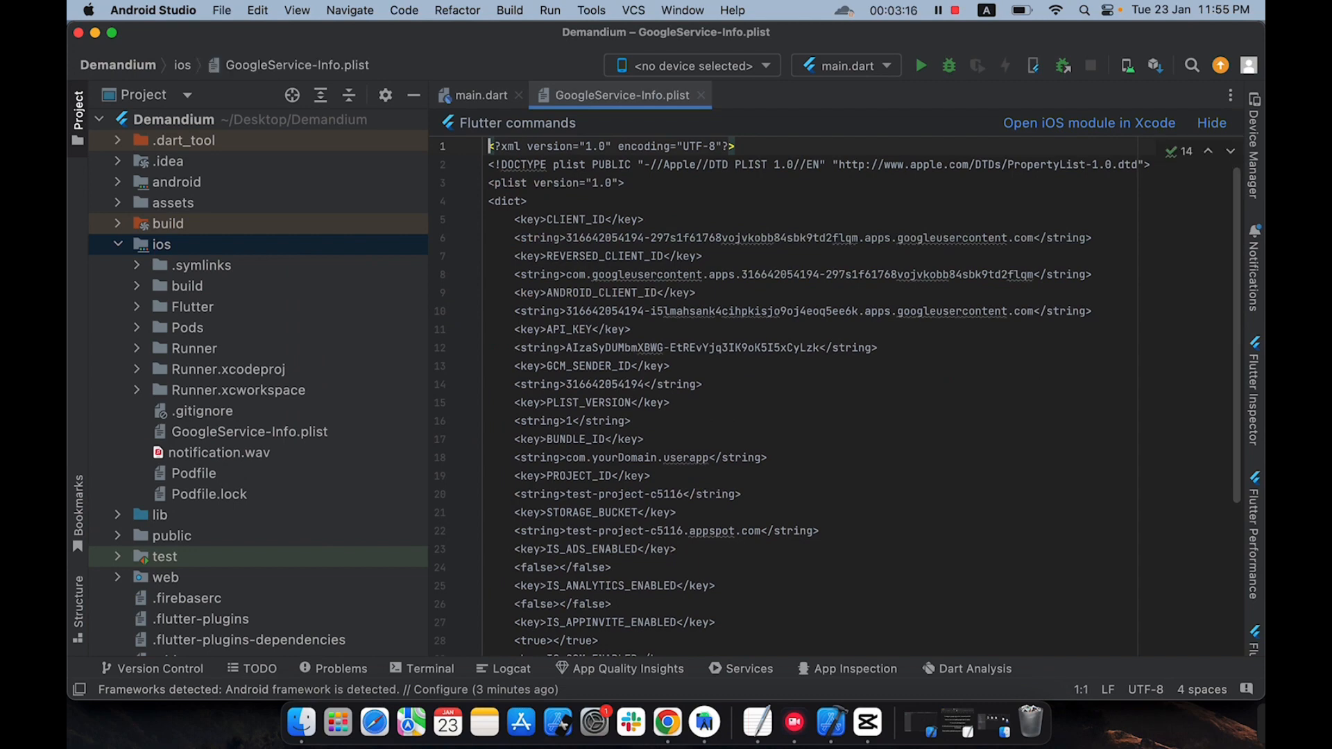
Copy the REVERSED_CLIENT_ID string value from GoogleService-Info.plist.
{"action": "left_click", "coordinate": [682, 188]}
{"action": "left_click", "coordinate": [626, 258]}
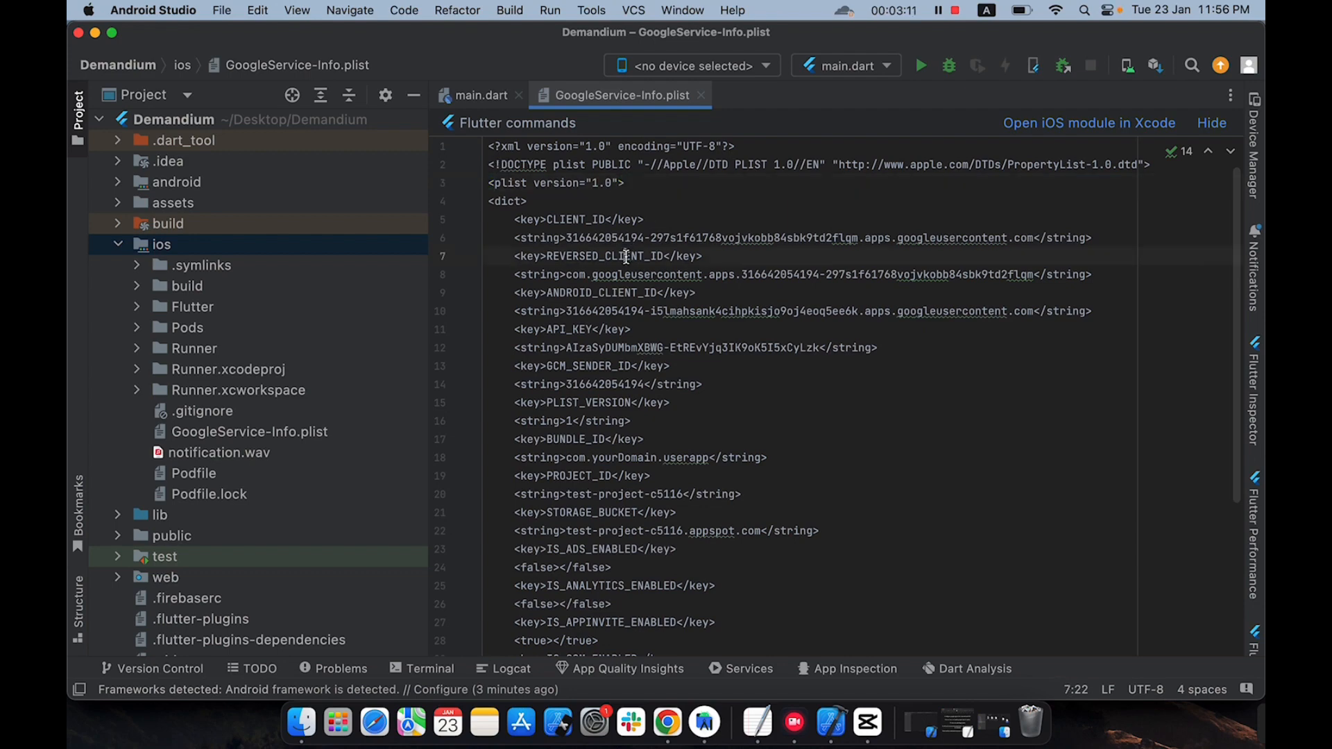
{"action": "left_click", "coordinate": [555, 254]}
{"action": "left_click_drag", "start_coordinate": [1102, 275], "coordinate": [1032, 275]}
{"action": "left_click", "coordinate": [606, 252]}
{"action": "left_click", "coordinate": [567, 275]}
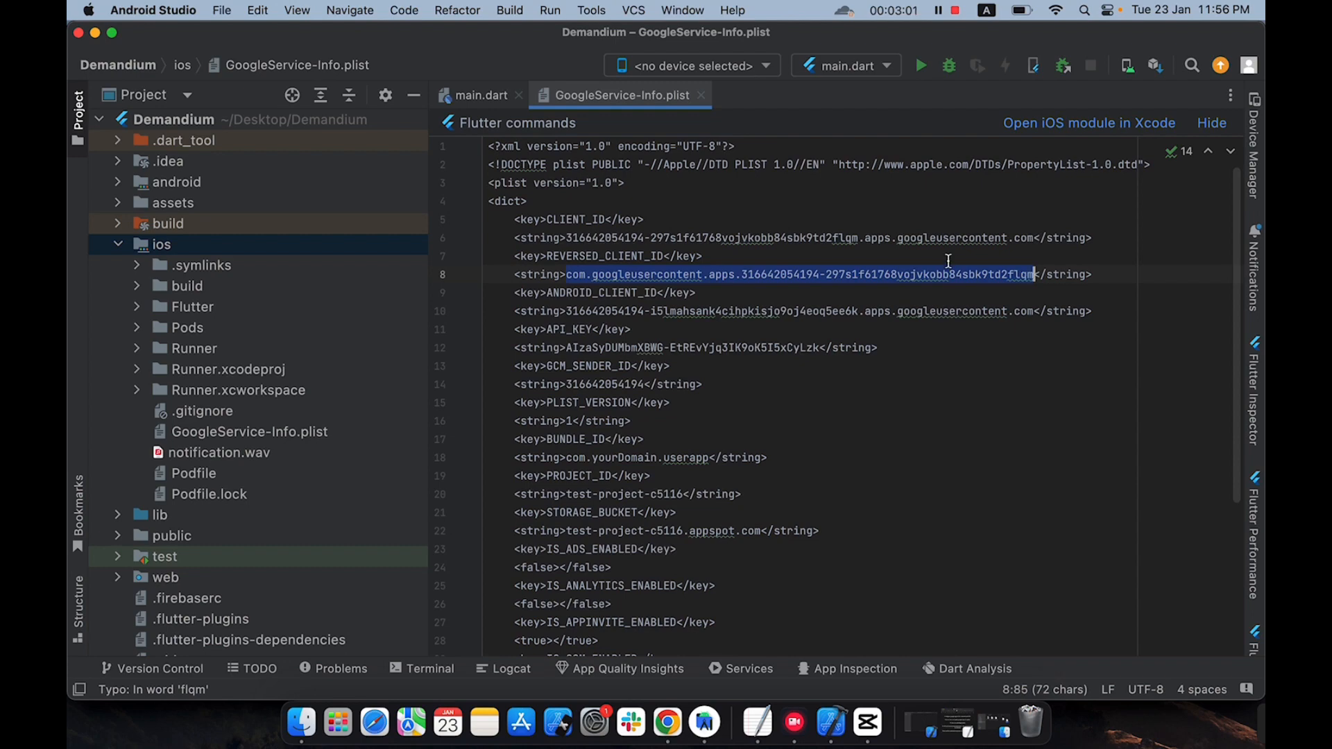
{"action": "right_click", "coordinate": [917, 276]}
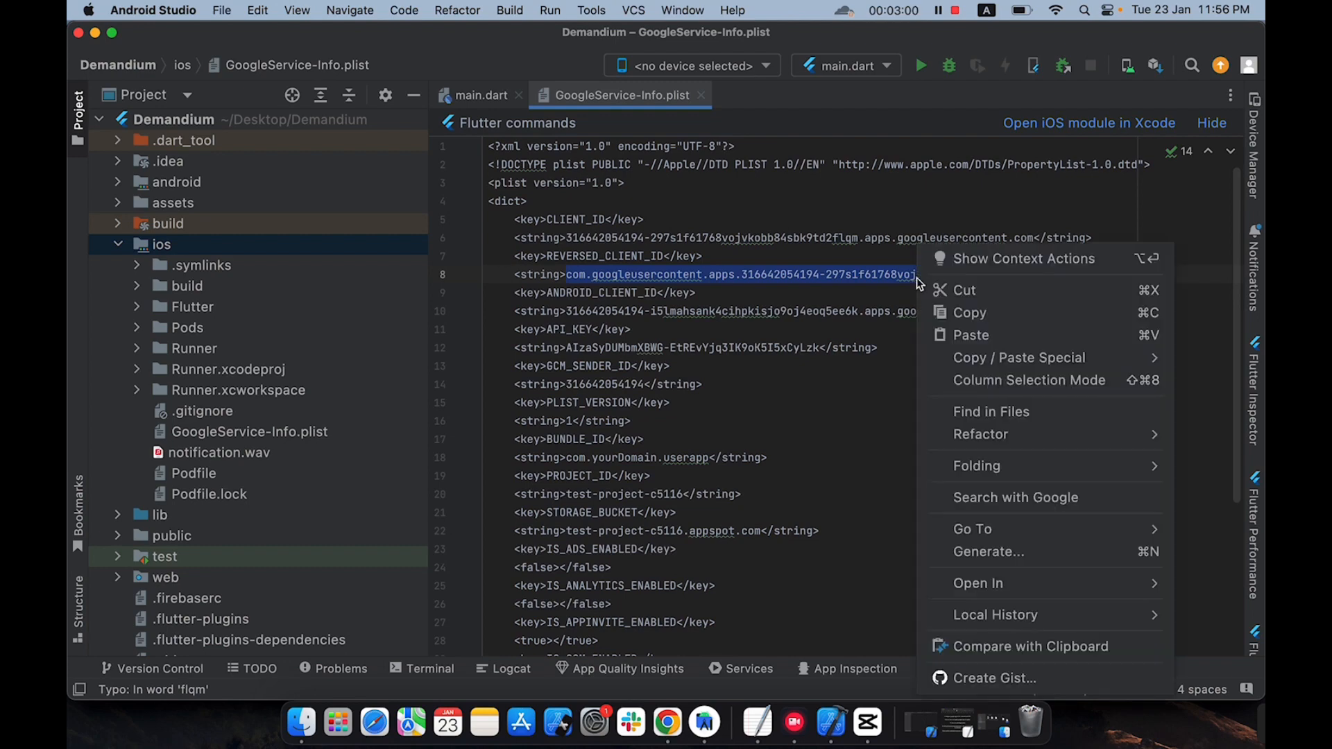
{"action": "left_click", "coordinate": [976, 313]}
Open Info.plist from the ios project's Runner folder in the editor.
{"action": "left_click", "coordinate": [119, 246]}
{"action": "left_click", "coordinate": [119, 246]}
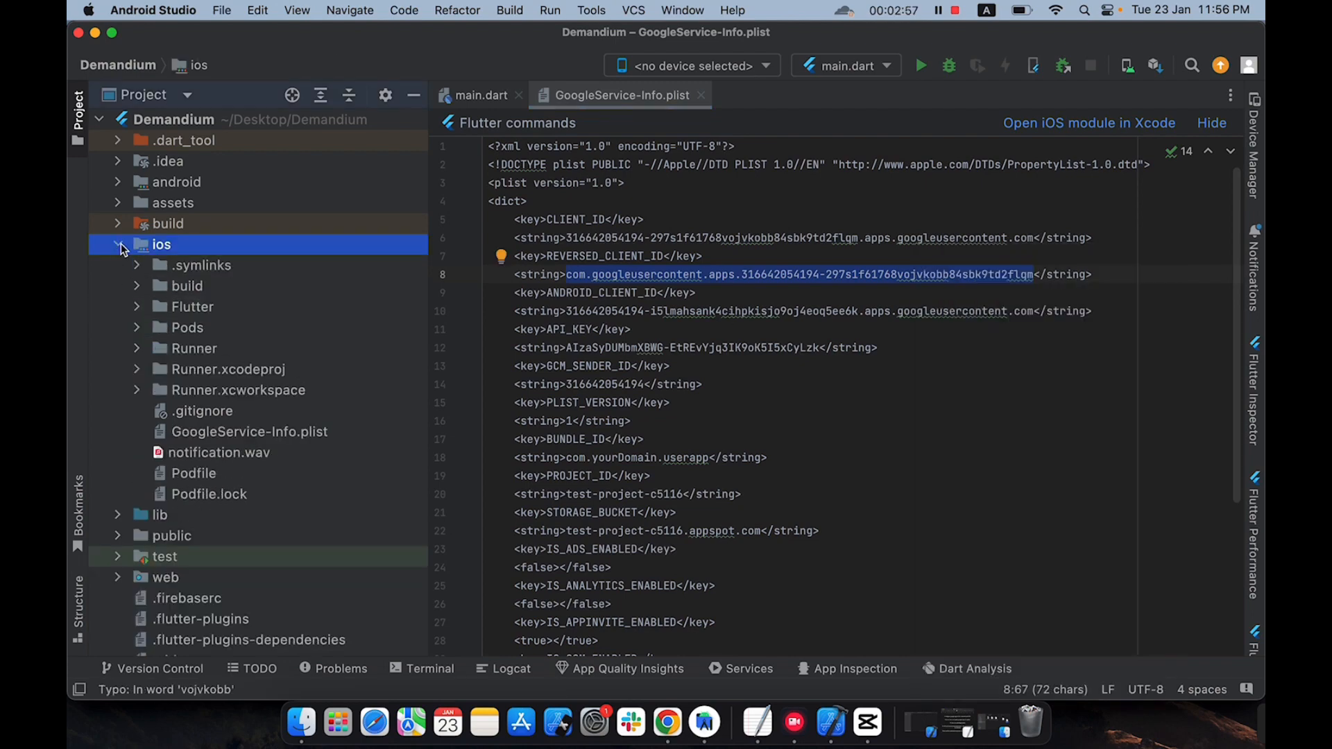
{"action": "left_click", "coordinate": [137, 350]}
{"action": "left_click", "coordinate": [215, 475]}
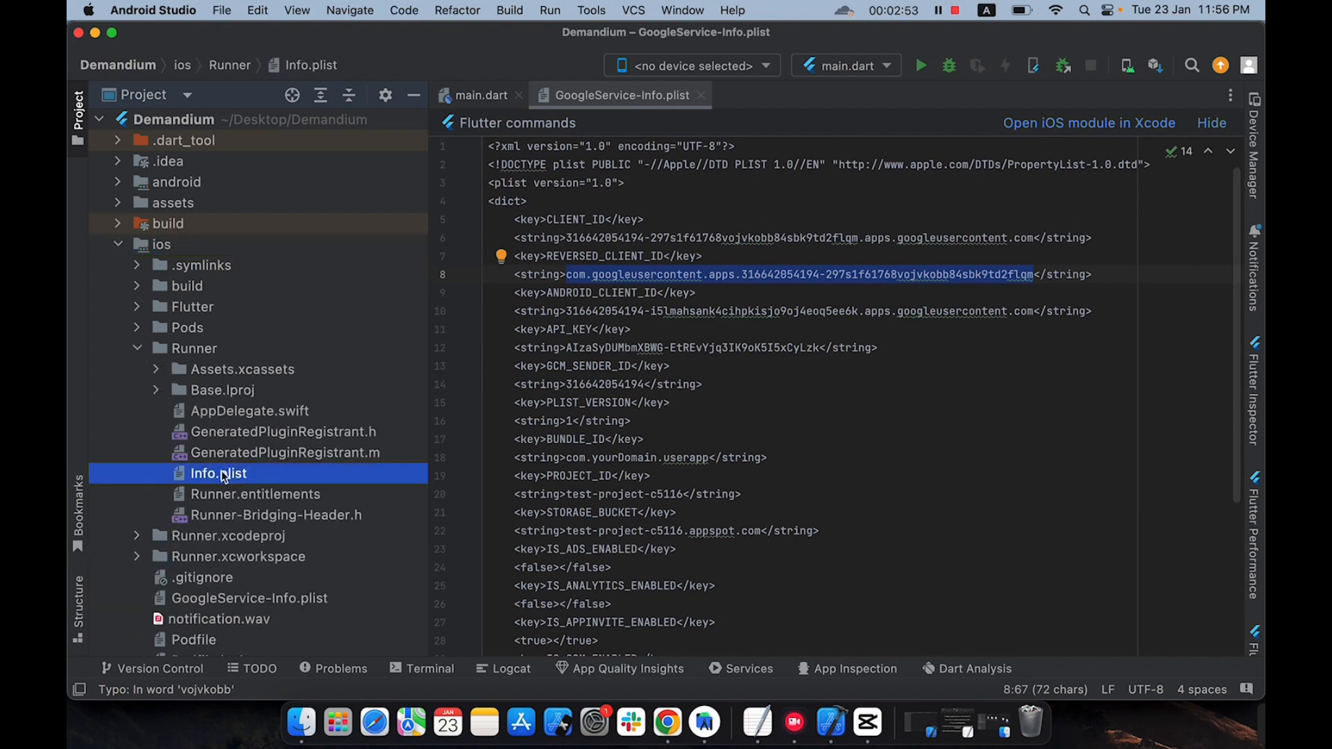
{"action": "double_click", "coordinate": [222, 476]}
{"action": "left_click", "coordinate": [741, 345]}
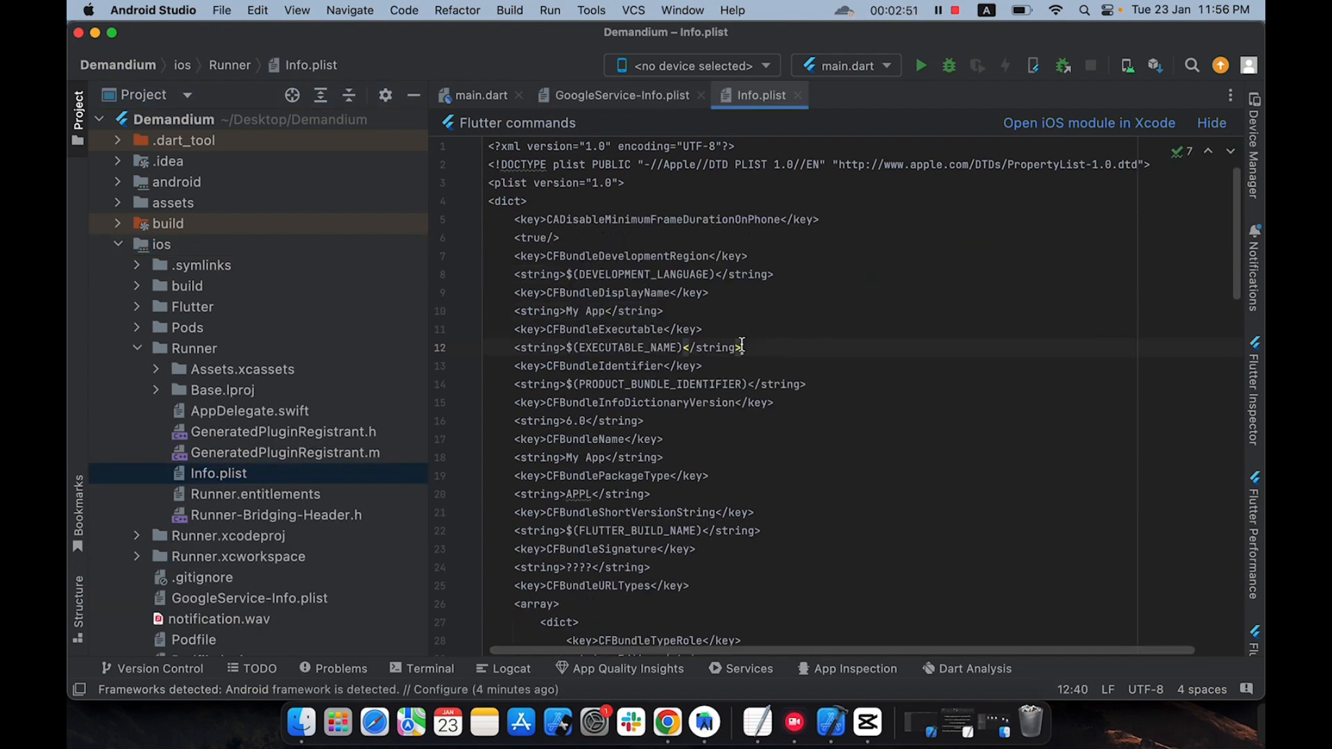
Replace the Google URL scheme string under the first CFBundleURLSchemes key in Info.plist with the copied REVERSED_CLIENT_ID value.
{"action": "scroll", "coordinate": [741, 345], "scroll_direction": "down", "scroll_amount": 5}
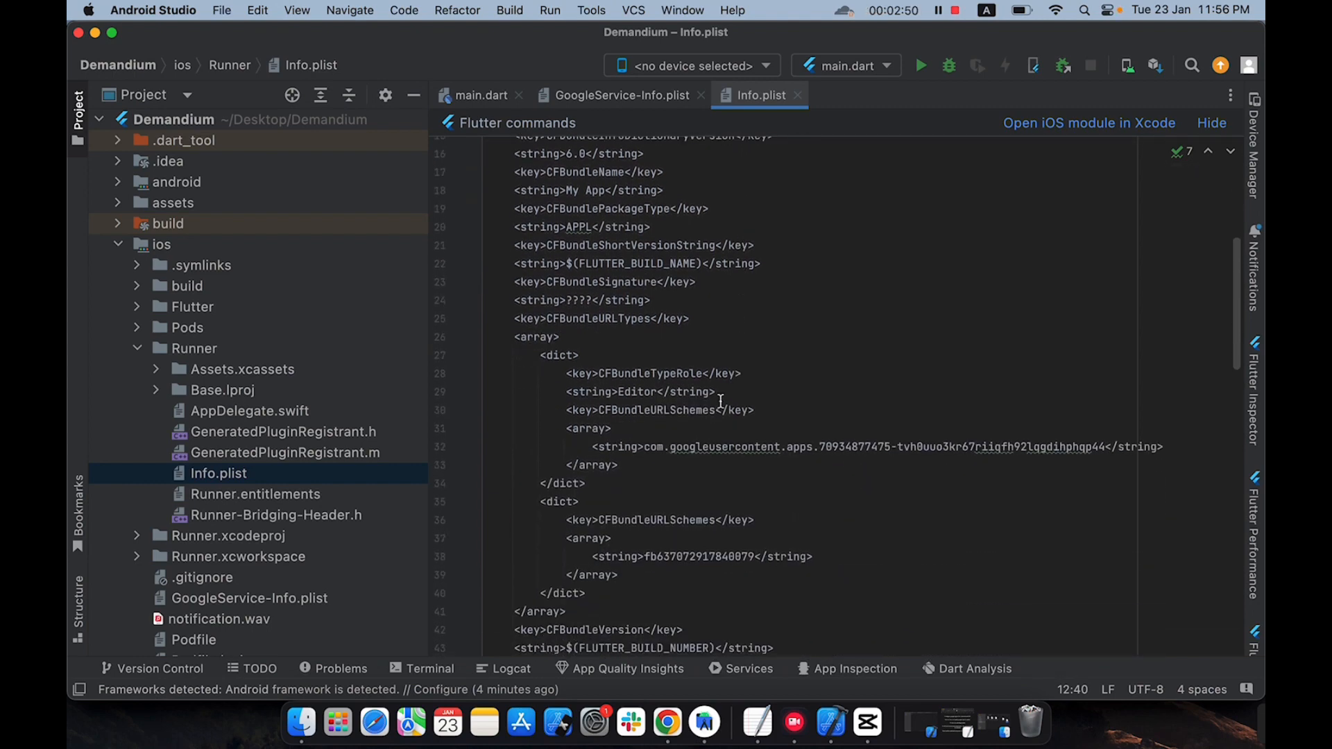
{"action": "left_click", "coordinate": [687, 463]}
{"action": "left_click_drag", "start_coordinate": [592, 447], "coordinate": [1186, 451]}
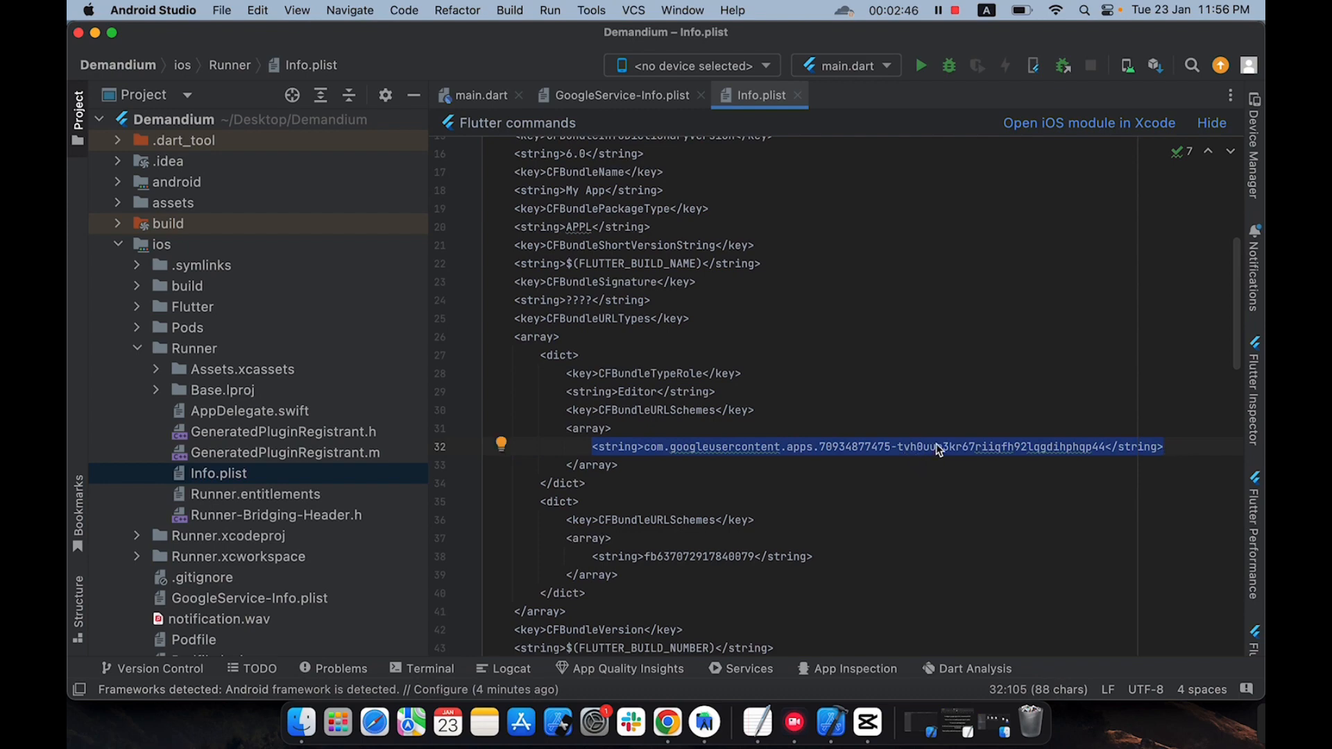
{"action": "left_click", "coordinate": [933, 484]}
{"action": "left_click", "coordinate": [1109, 465]}
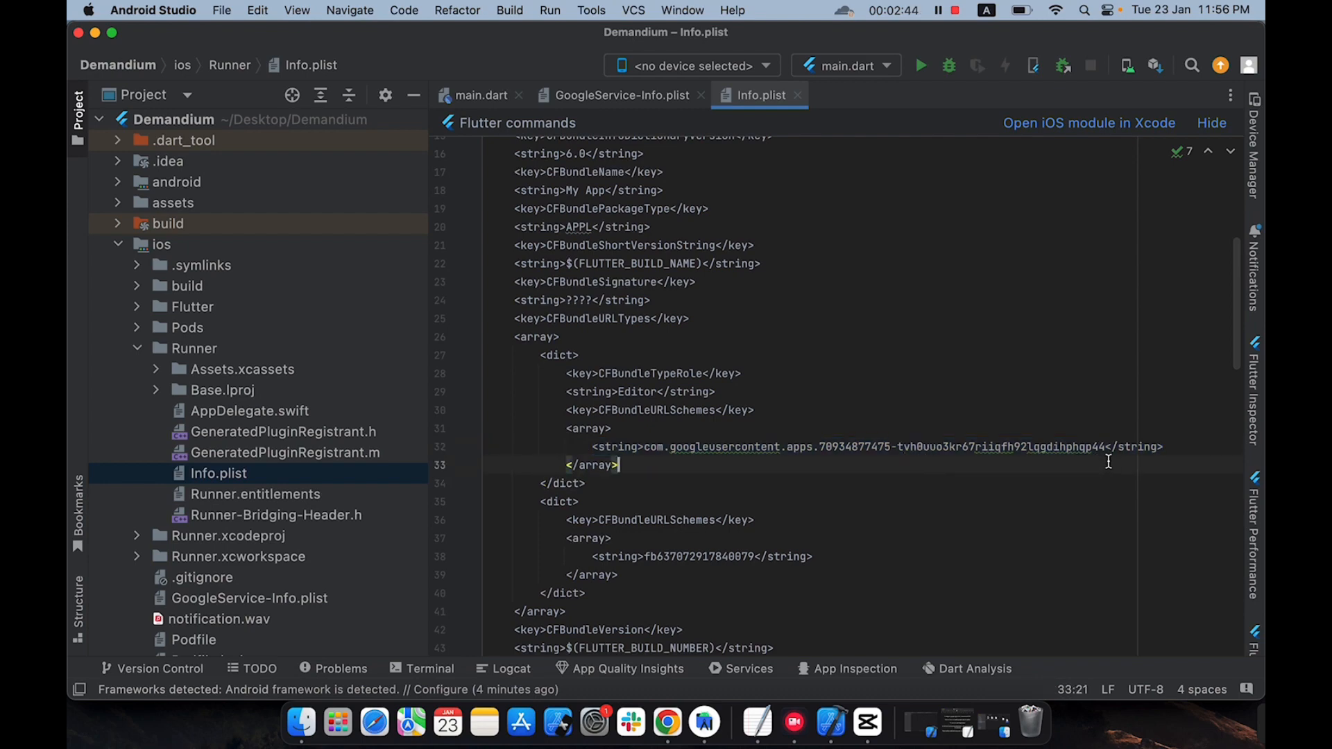
{"action": "left_click_drag", "start_coordinate": [1106, 449], "coordinate": [647, 449]}
{"action": "key", "text": "BackSpace"}
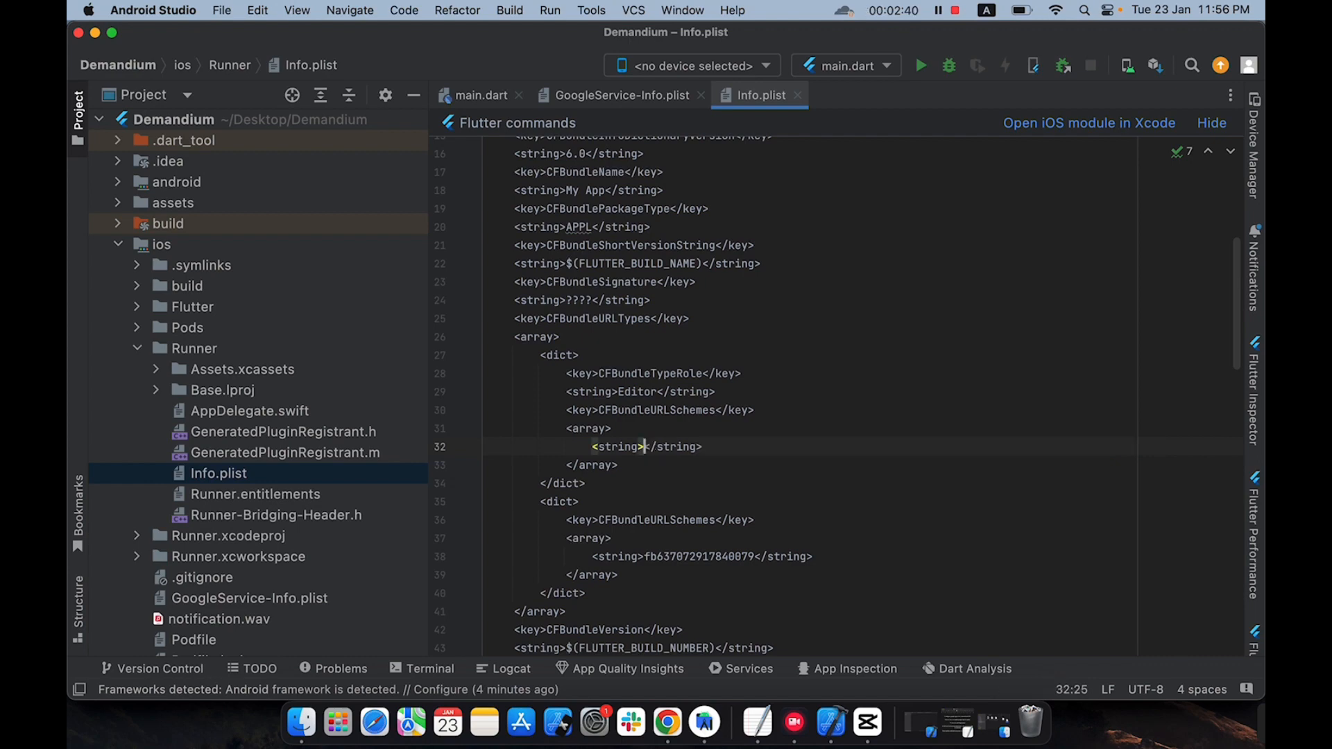
{"action": "right_click", "coordinate": [644, 448]}
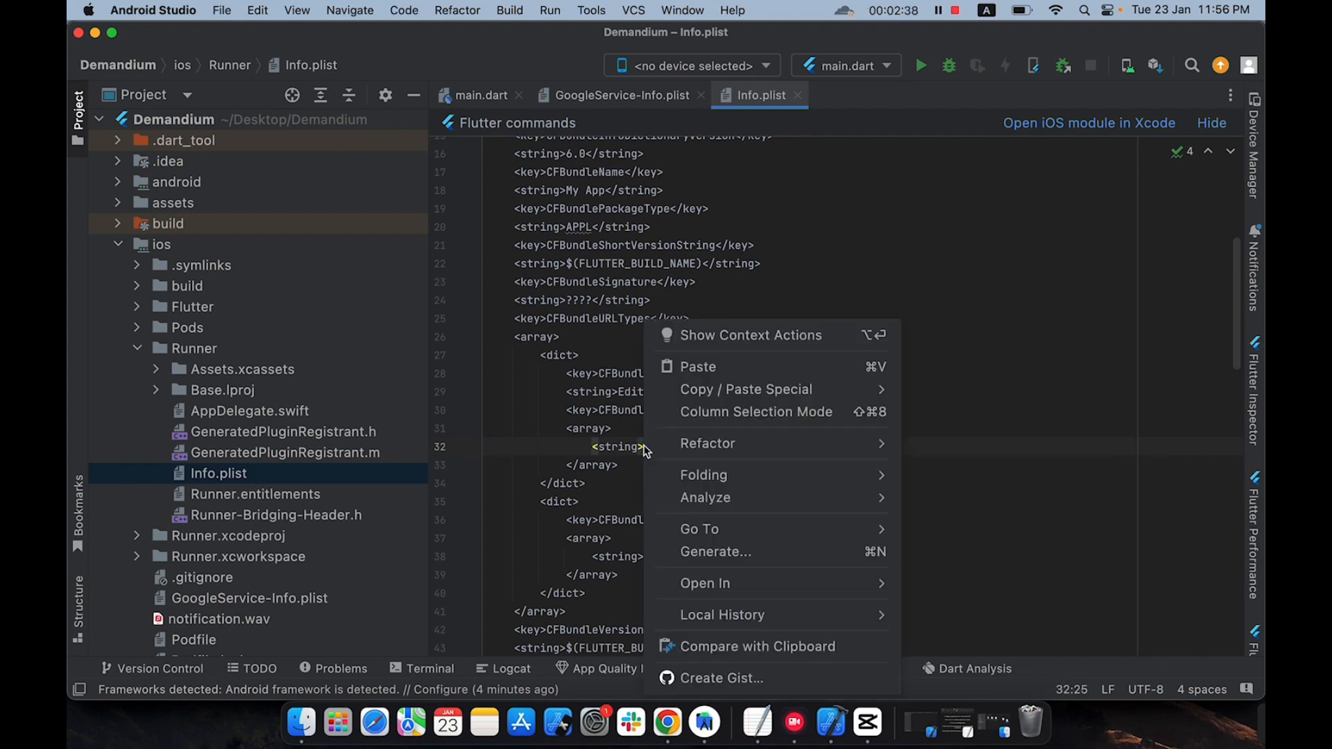
{"action": "mouse_move", "coordinate": [704, 392]}
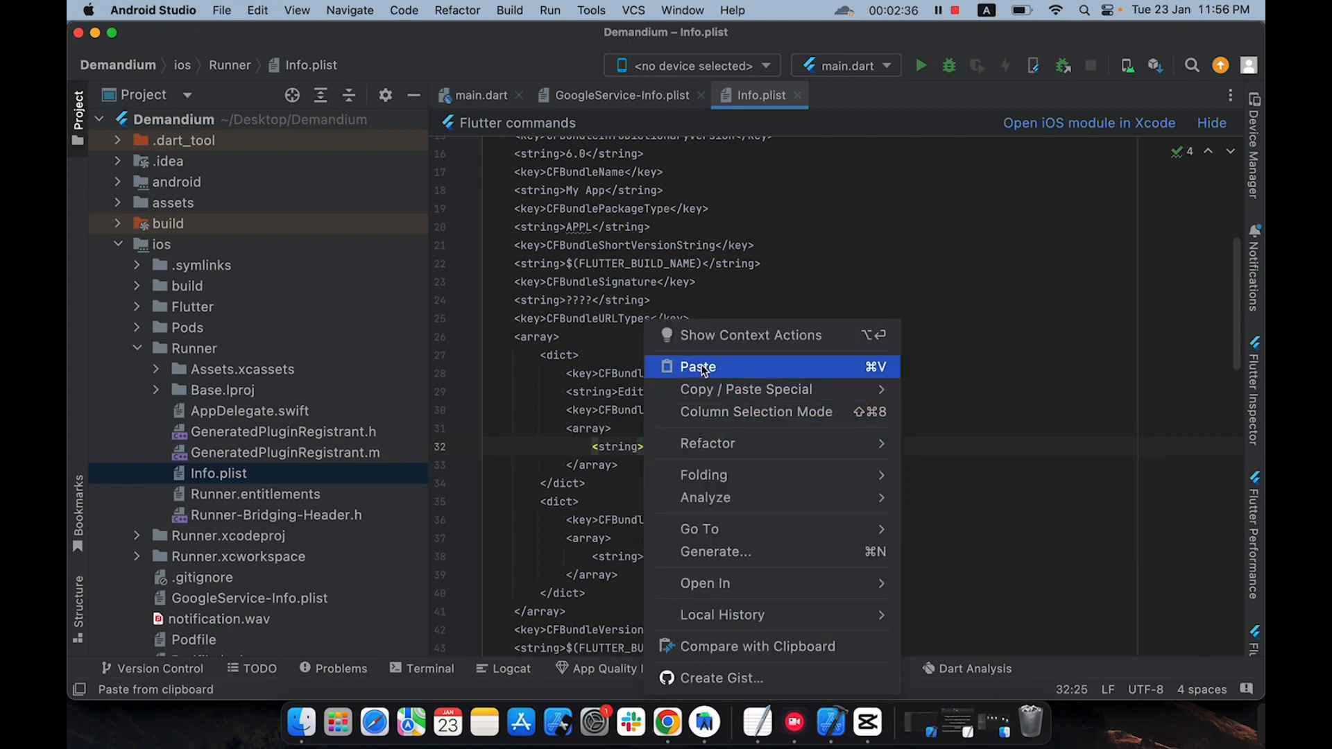
{"action": "left_click", "coordinate": [697, 367]}
{"action": "left_click", "coordinate": [822, 387]}
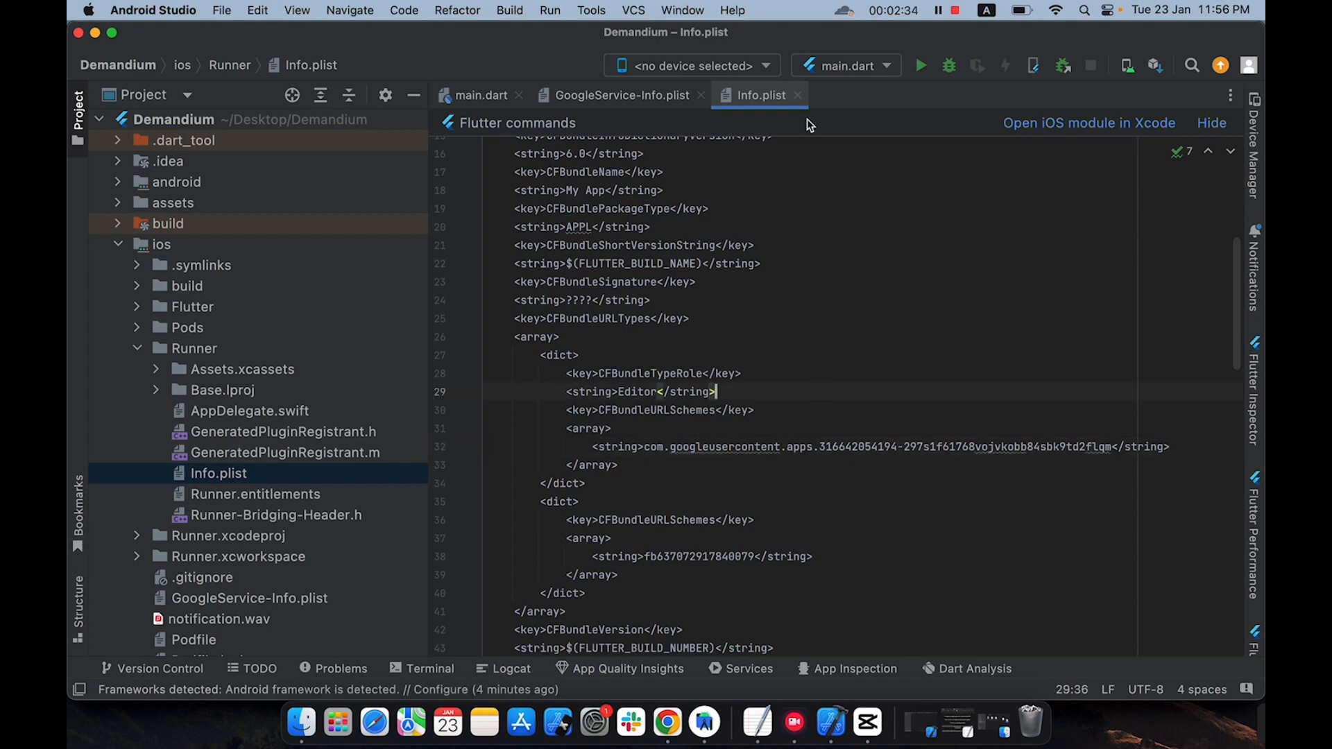
Close Info.plist, GoogleService-Info.plist and main.dart in the editor, and collapse the ios folder in the project tree.
{"action": "left_click", "coordinate": [798, 95]}
{"action": "left_click", "coordinate": [702, 96]}
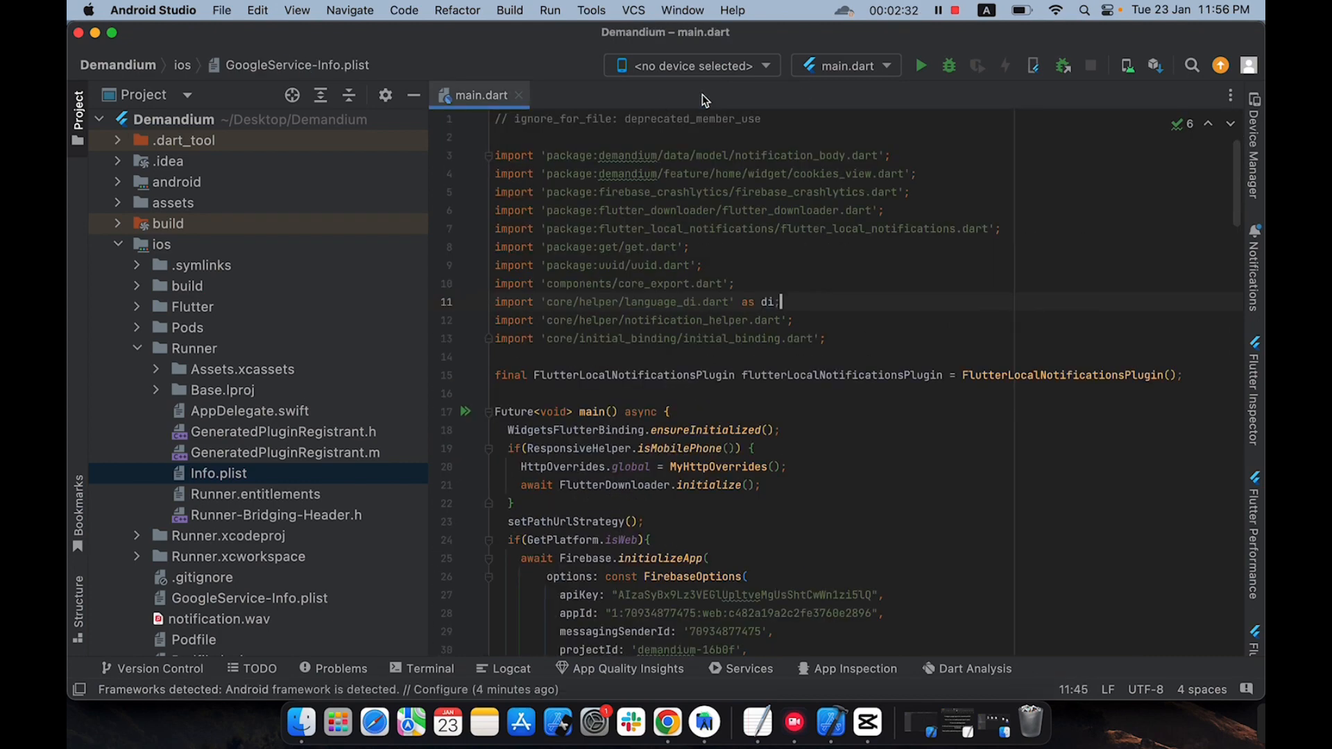
{"action": "left_click", "coordinate": [518, 96]}
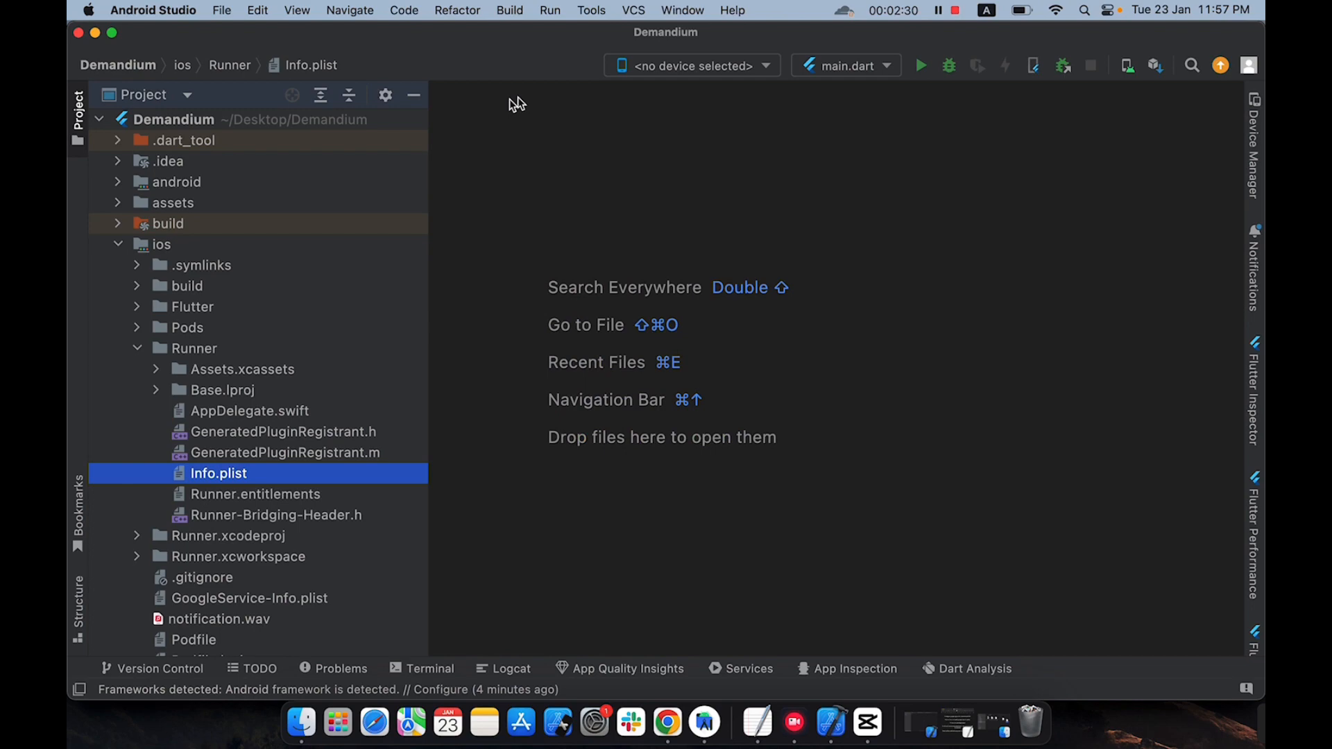
{"action": "left_click", "coordinate": [118, 244]}
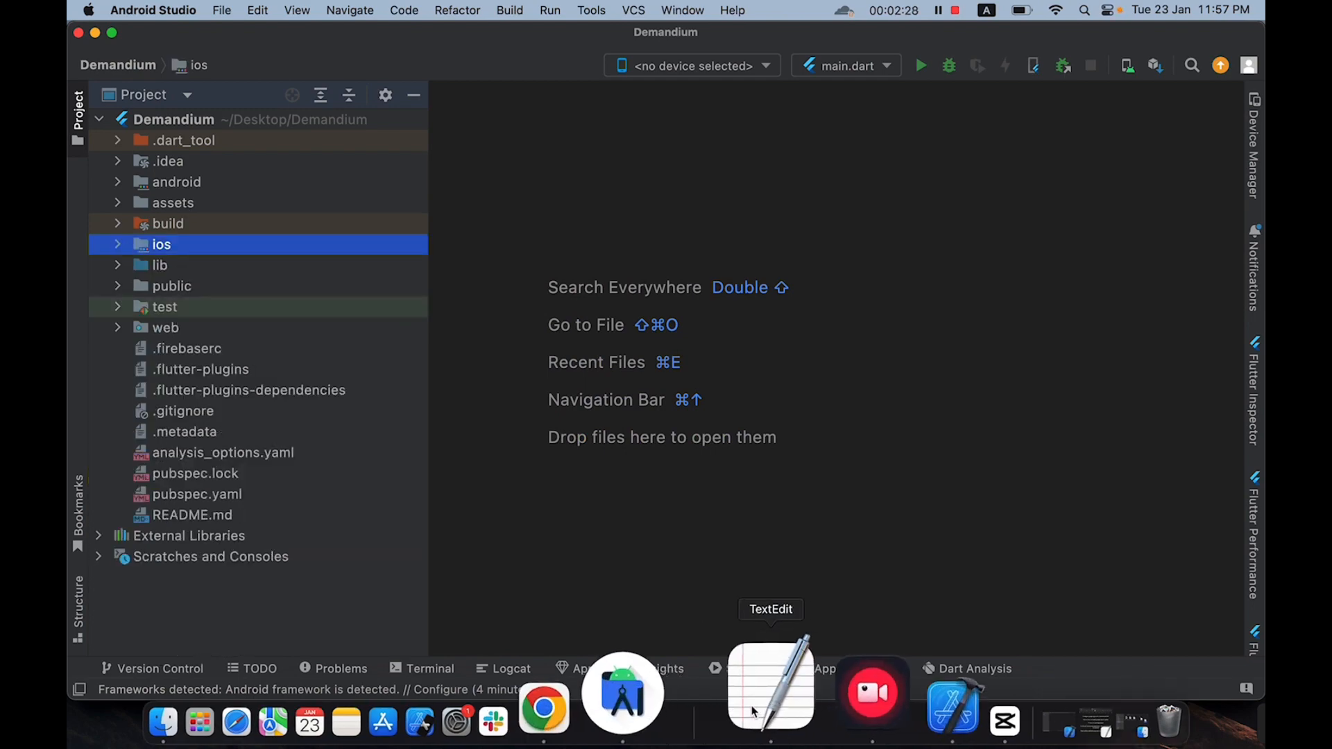
Switch to TextEdit and add the line "That's all iOS setup" at the end of the note.
{"action": "left_click", "coordinate": [773, 603]}
{"action": "type", "text": "at's all I"}
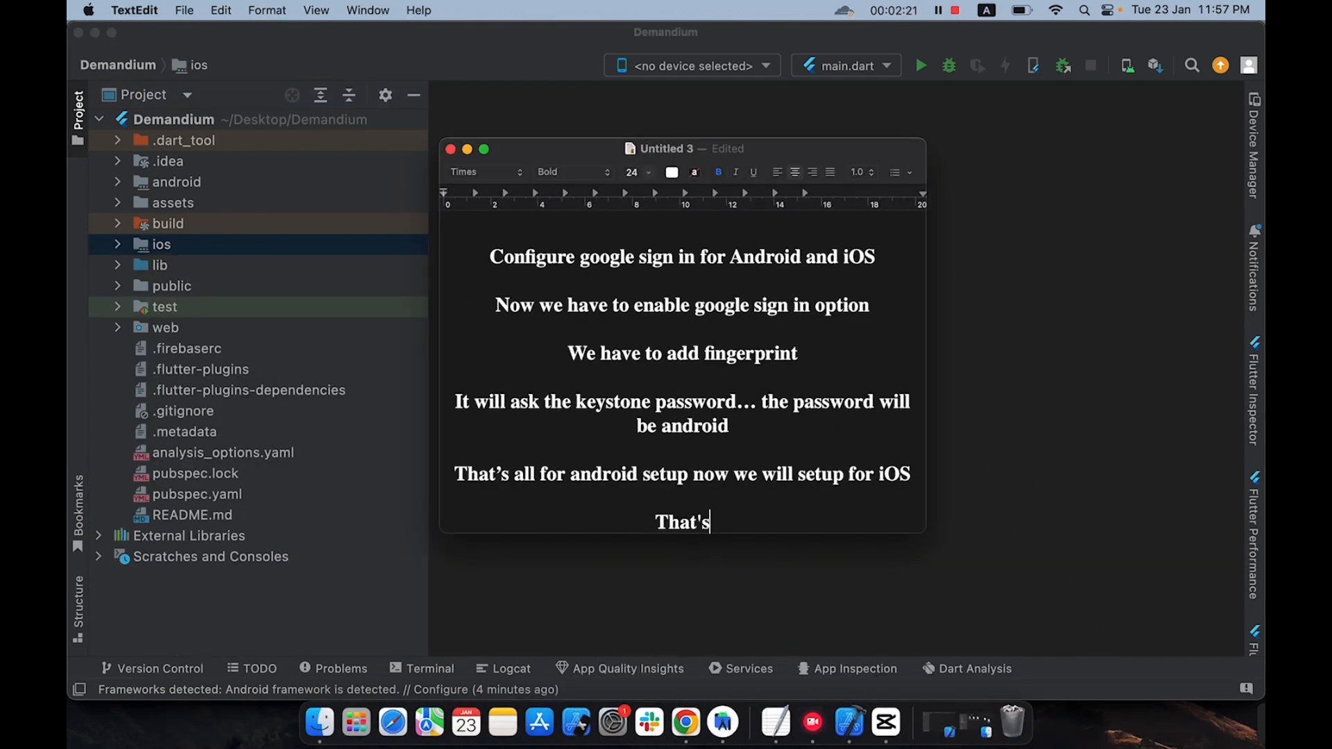
{"action": "key", "text": "BackSpace"}
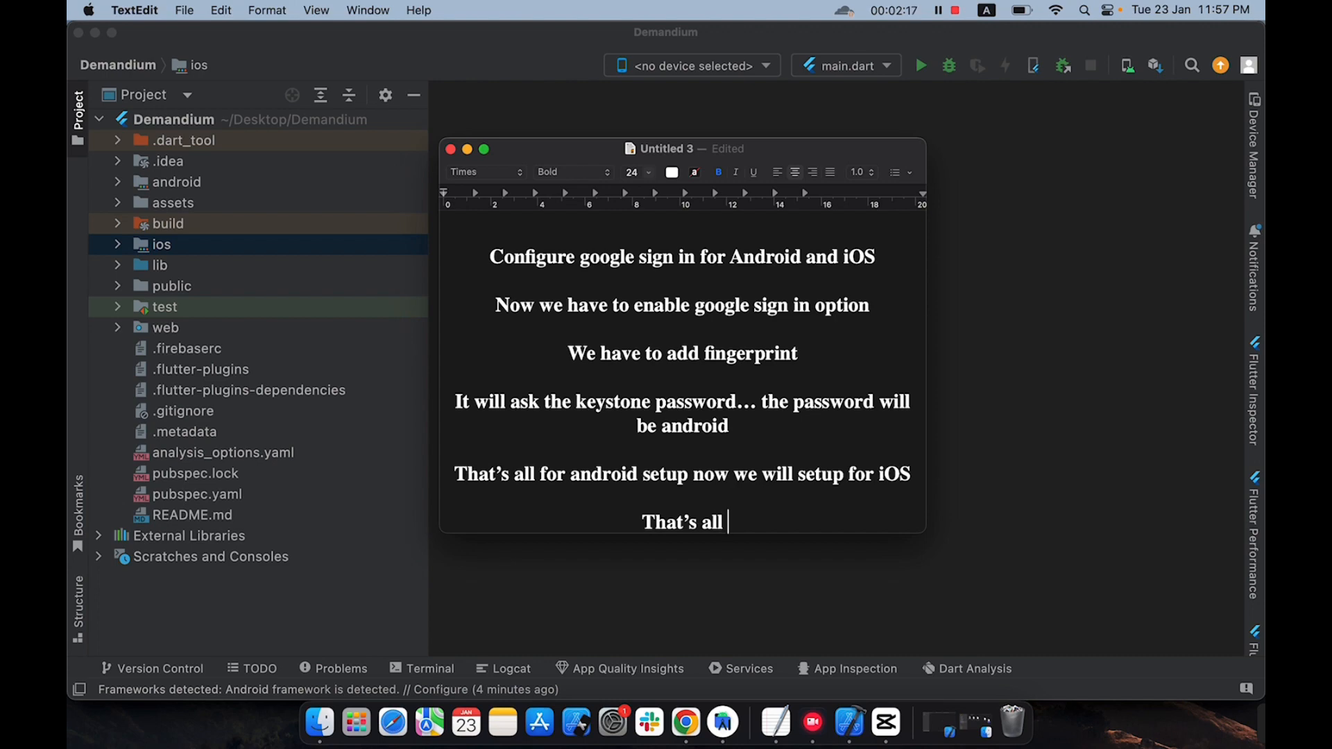
{"action": "type", "text": "ios setup"}
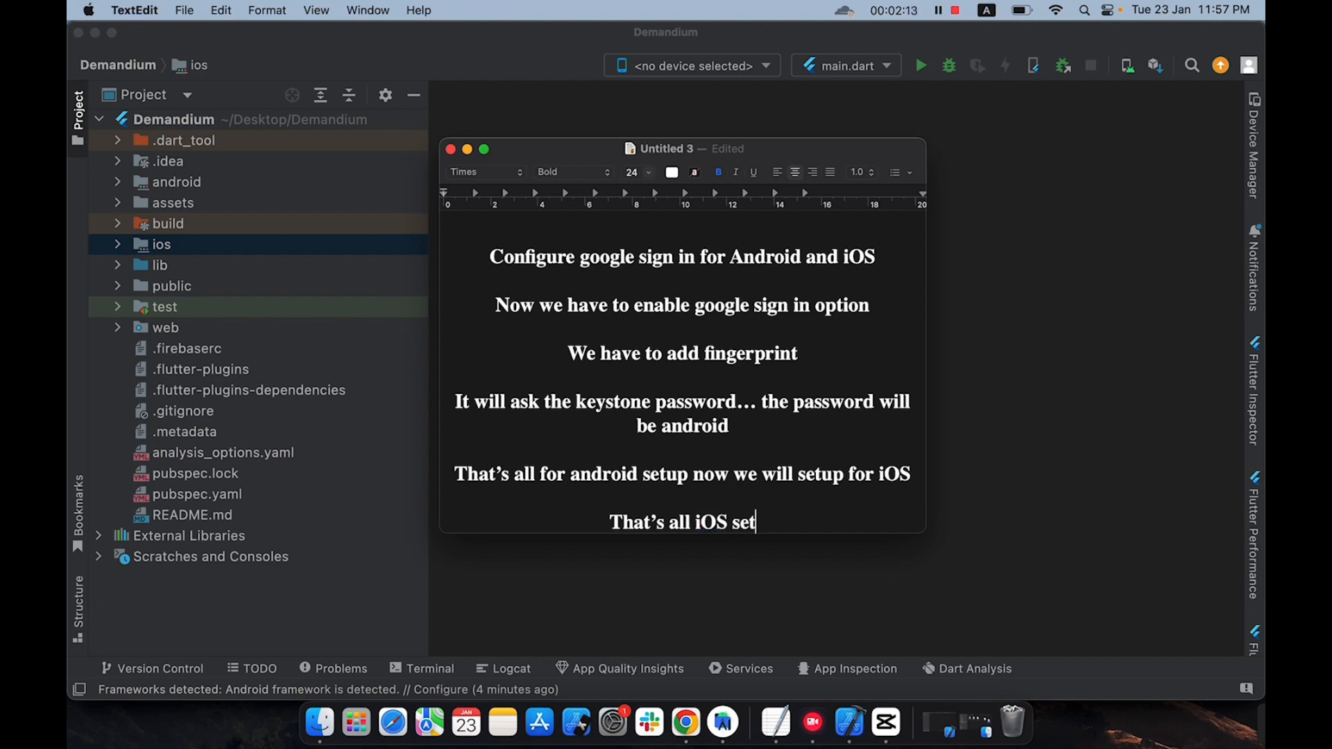